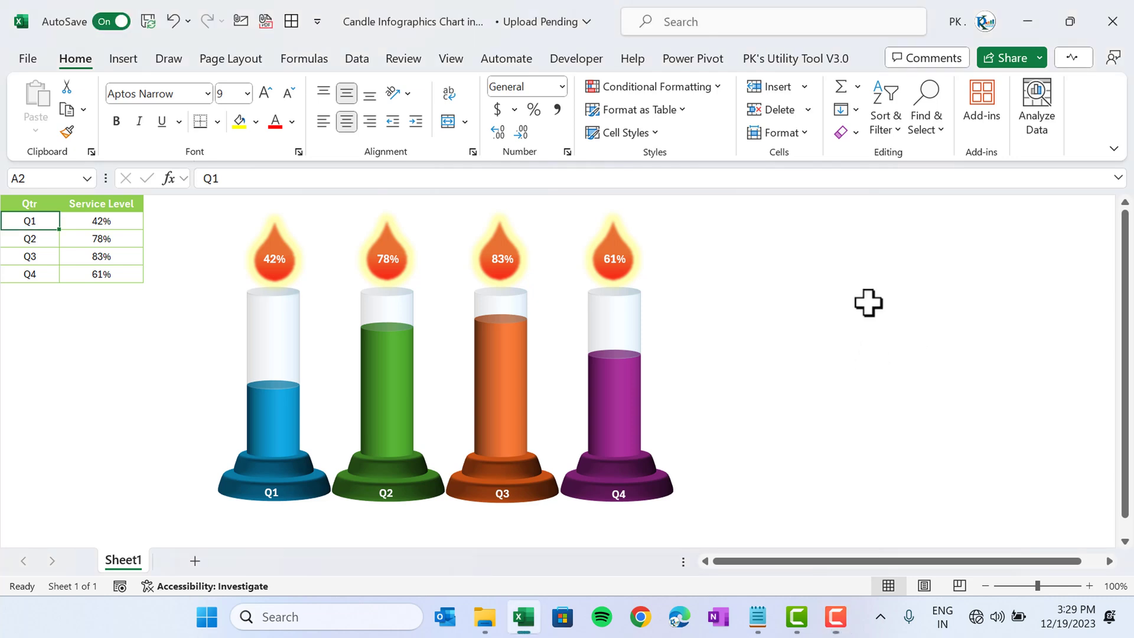
- Recalculate the random service levels to 83%, 34%, 89% and 60%, then copy table A1:B5
click(115, 344)
drag(30, 204, 27, 275)
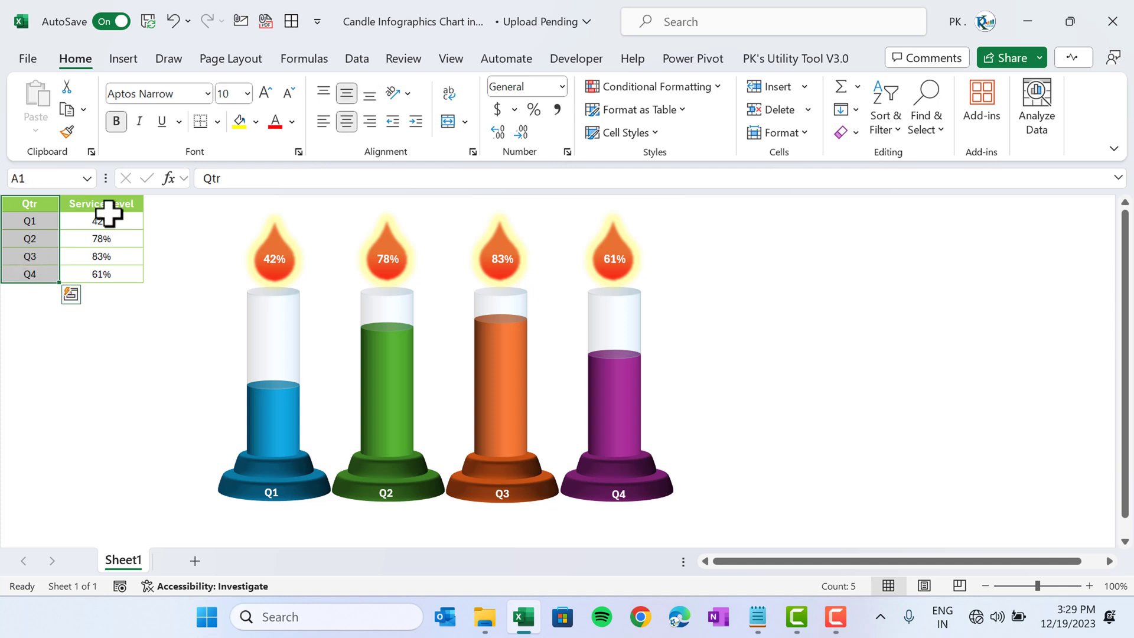
click(149, 396)
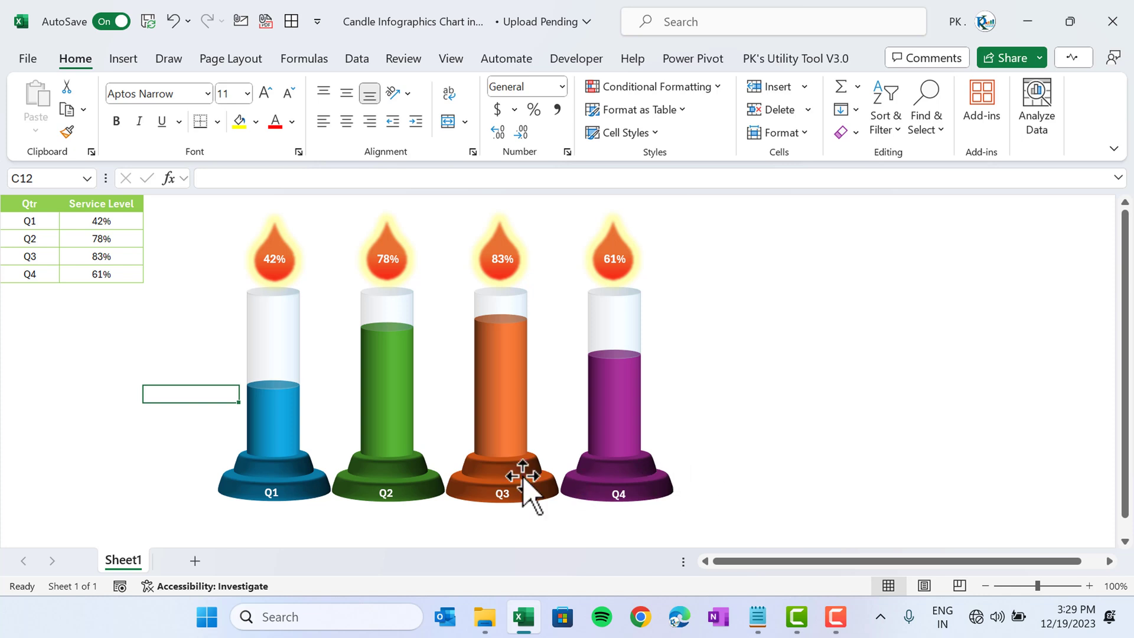
click(128, 457)
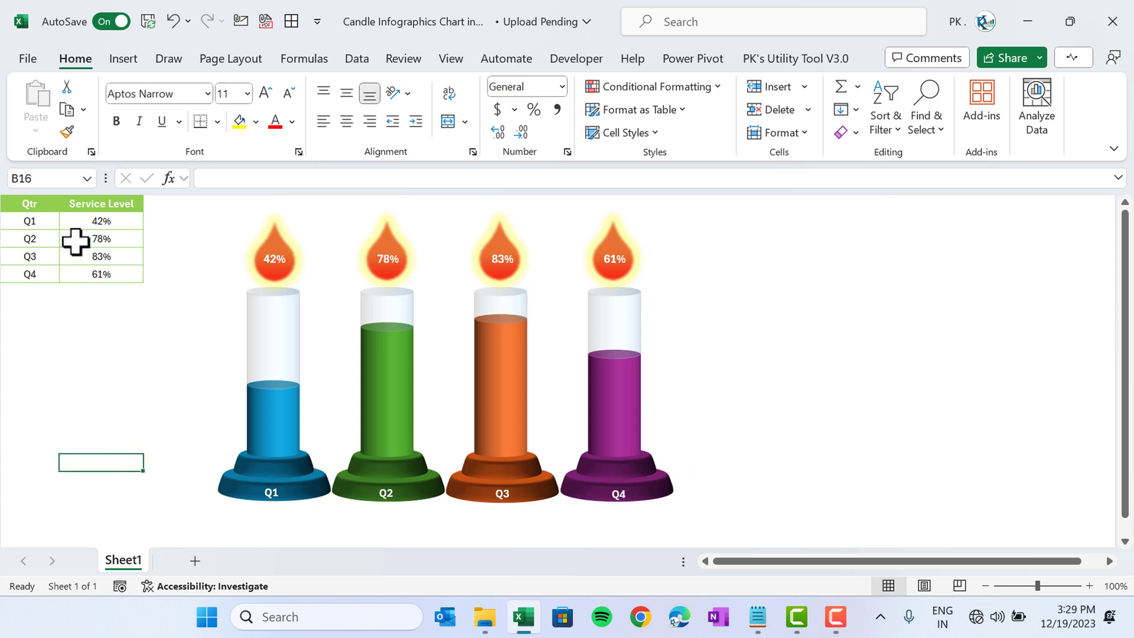
key(F9)
key(F9)
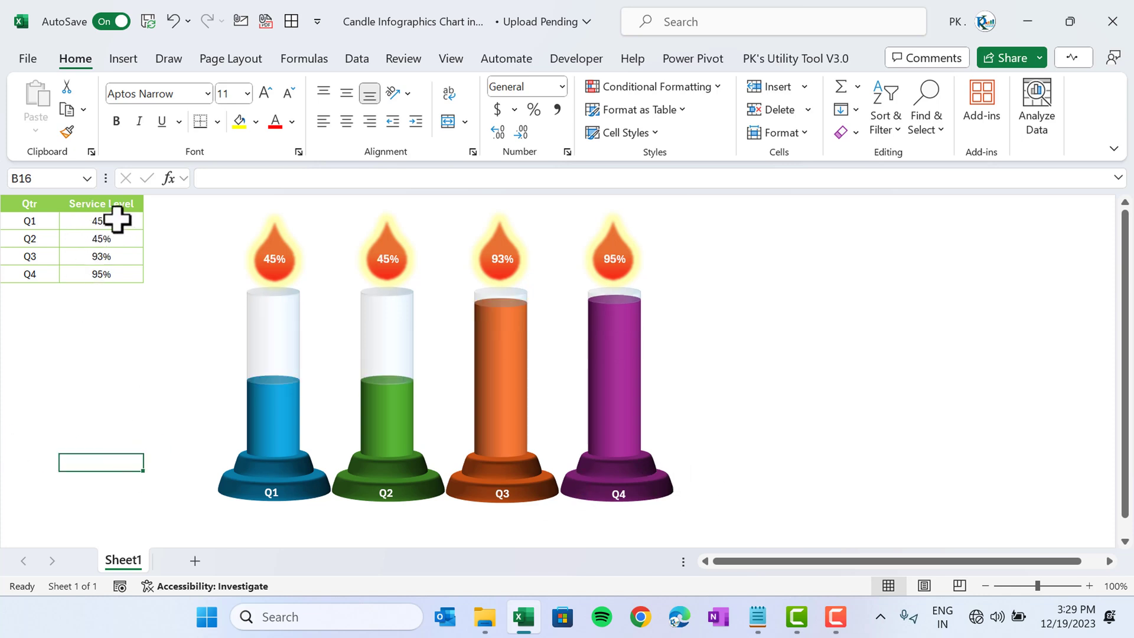
key(F9)
key(F9)
key(F9)
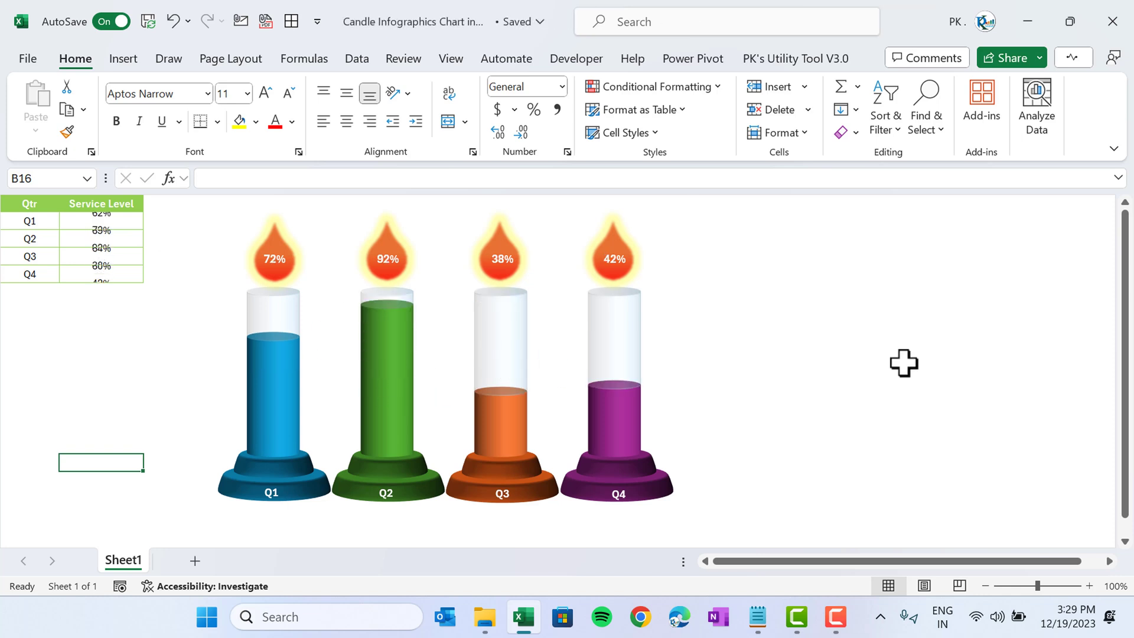
key(F9)
key(F9)
key(F9)
key(F9)
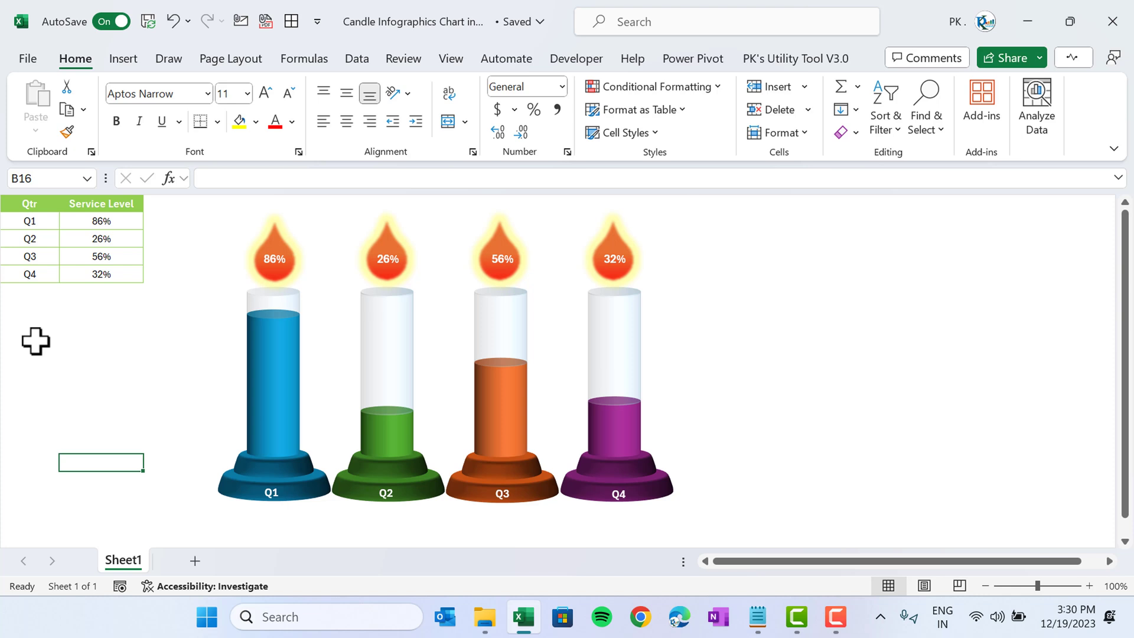
key(F9)
key(F9)
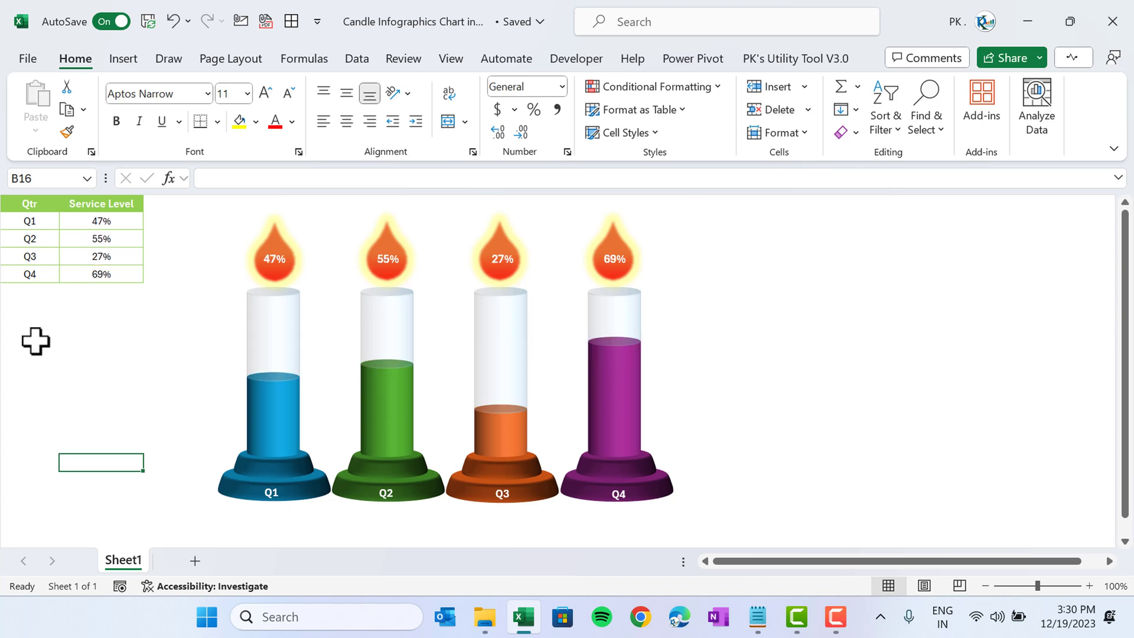
key(F9)
drag(30, 206, 102, 275)
key(ctrl+c)
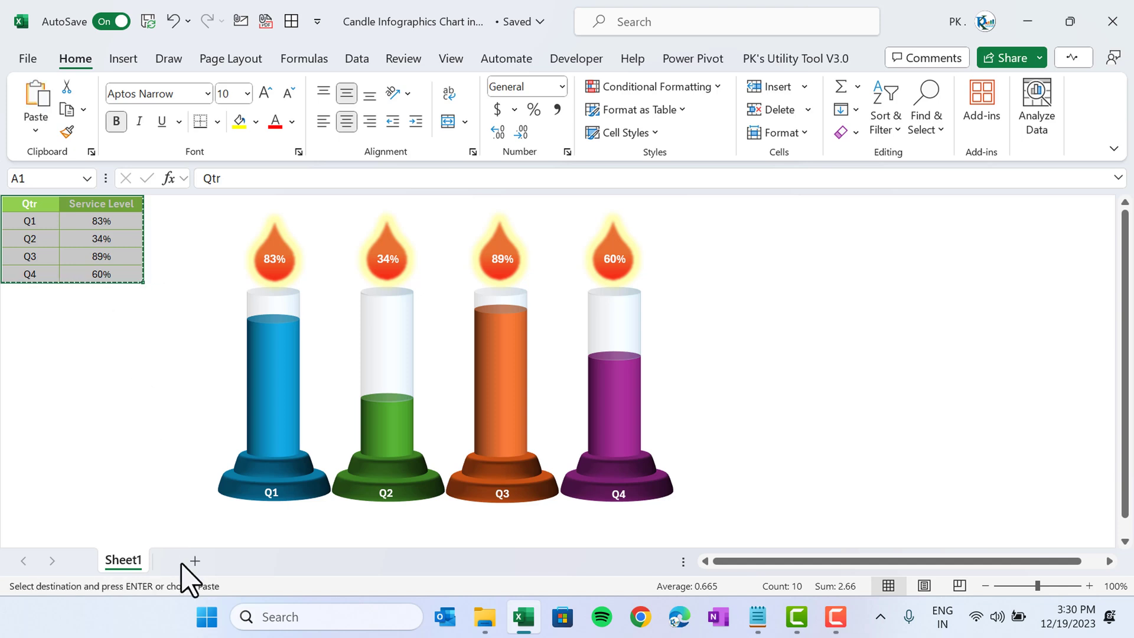
- Paste the table into a new Sheet2 and add the header 'Transparent Area' in C1
click(195, 560)
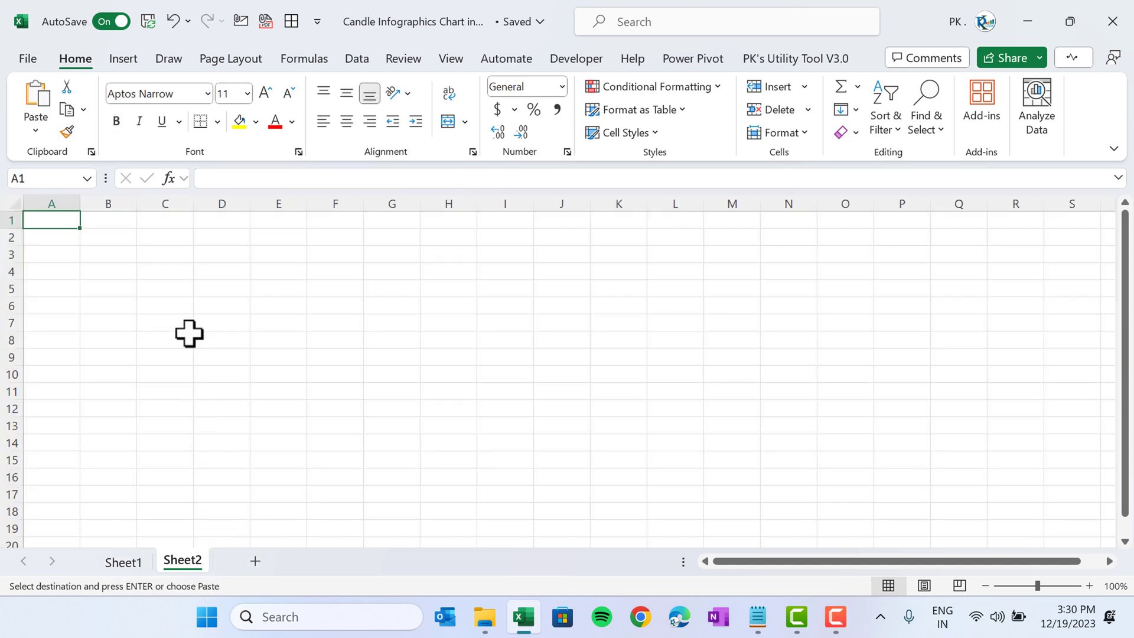
key(ctrl+v)
double_click(139, 209)
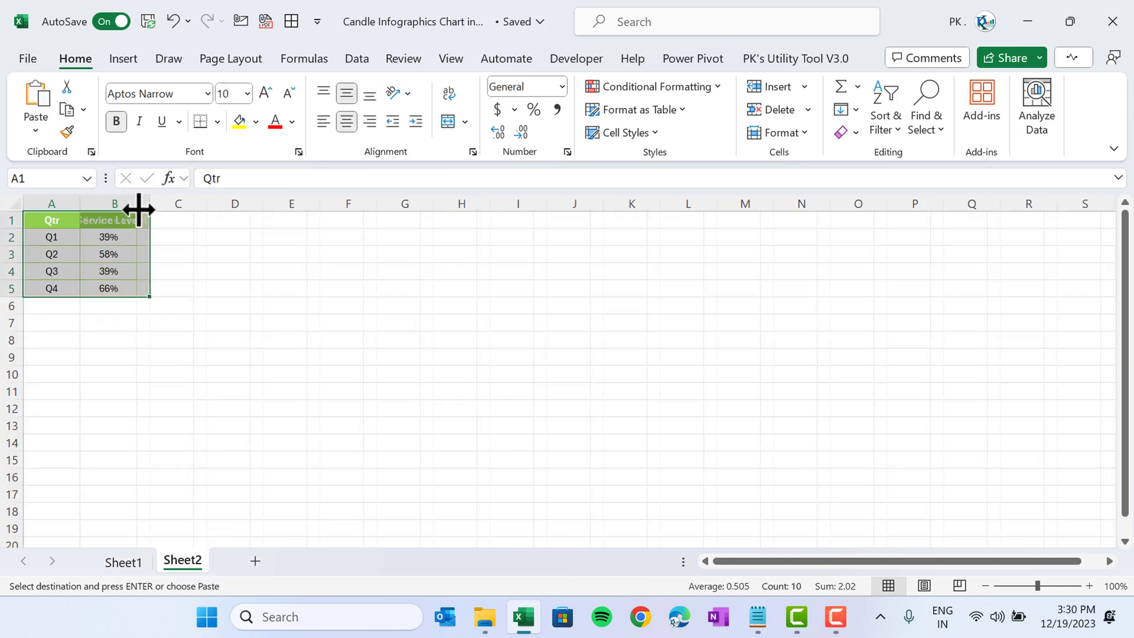
click(179, 217)
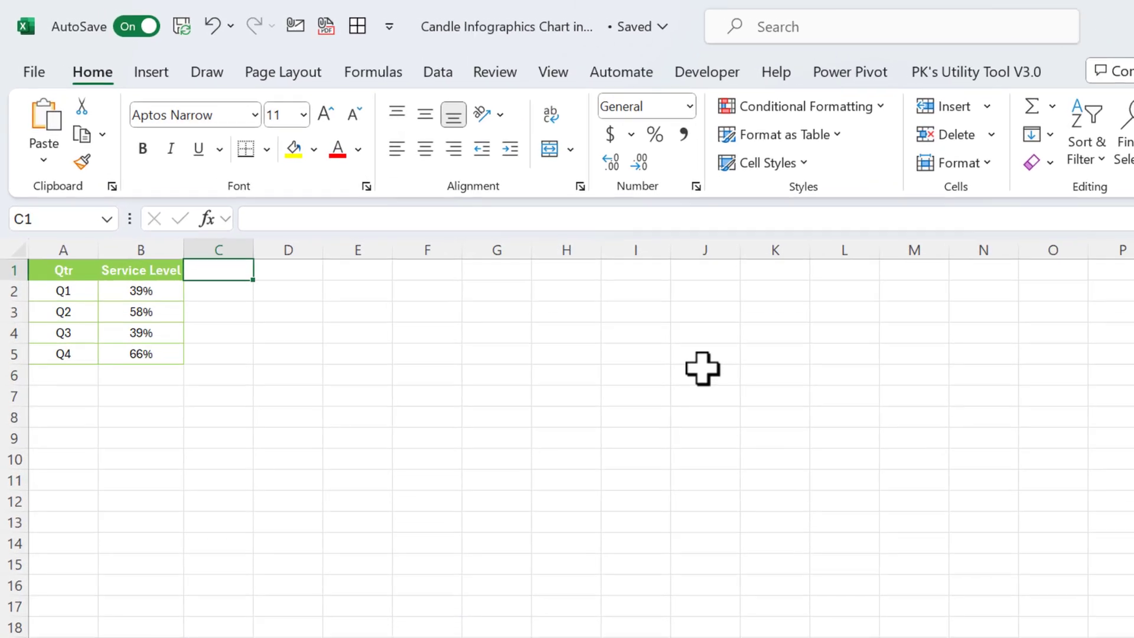
text(Transpare)
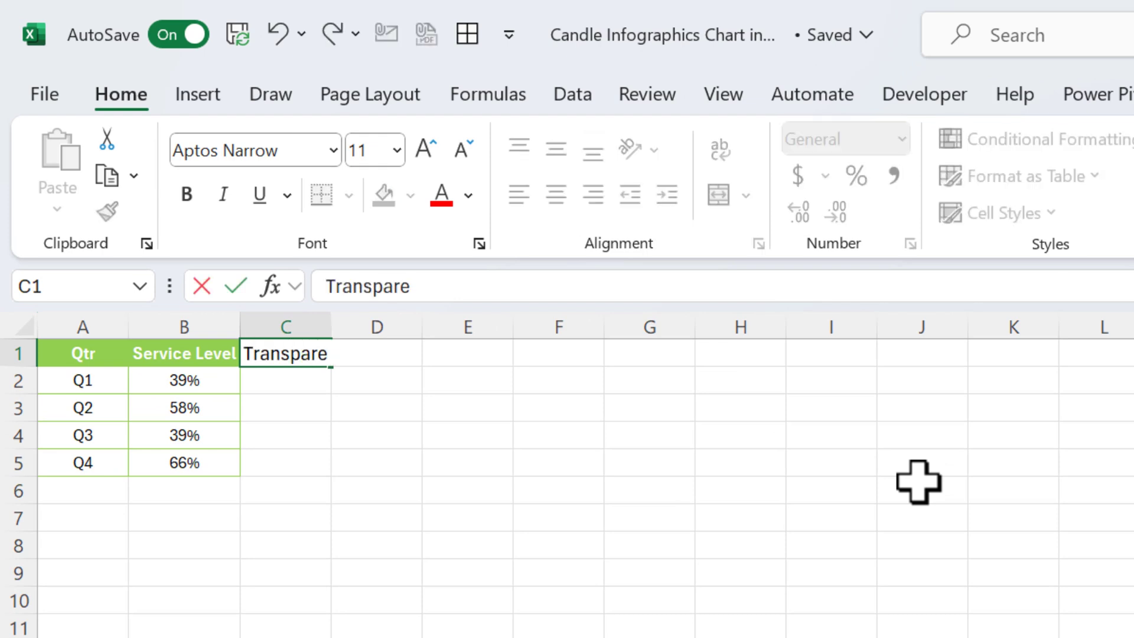
text(nt Area)
key(Return)
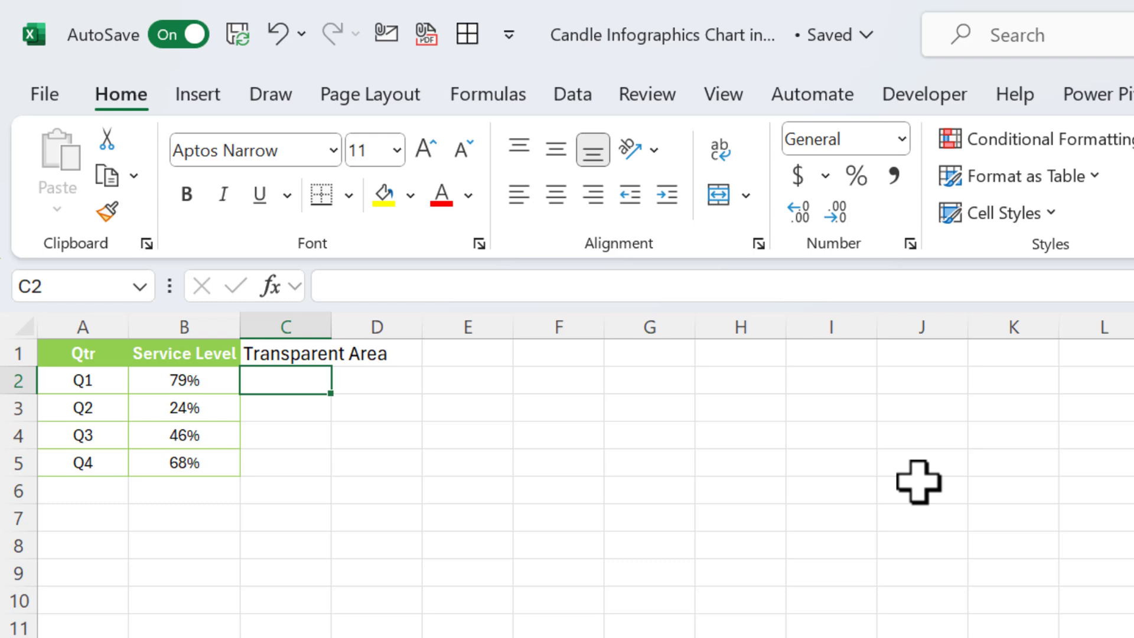
key(Up)
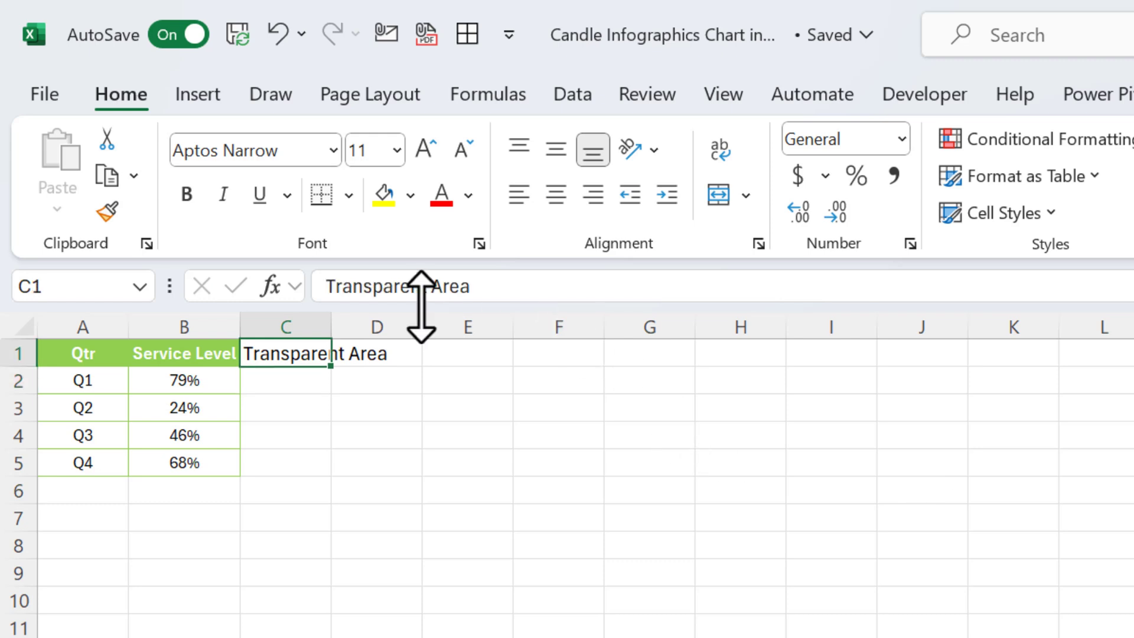
double_click(332, 319)
- Enter =1-B2 in C2 and fill it down through C5
click(344, 381)
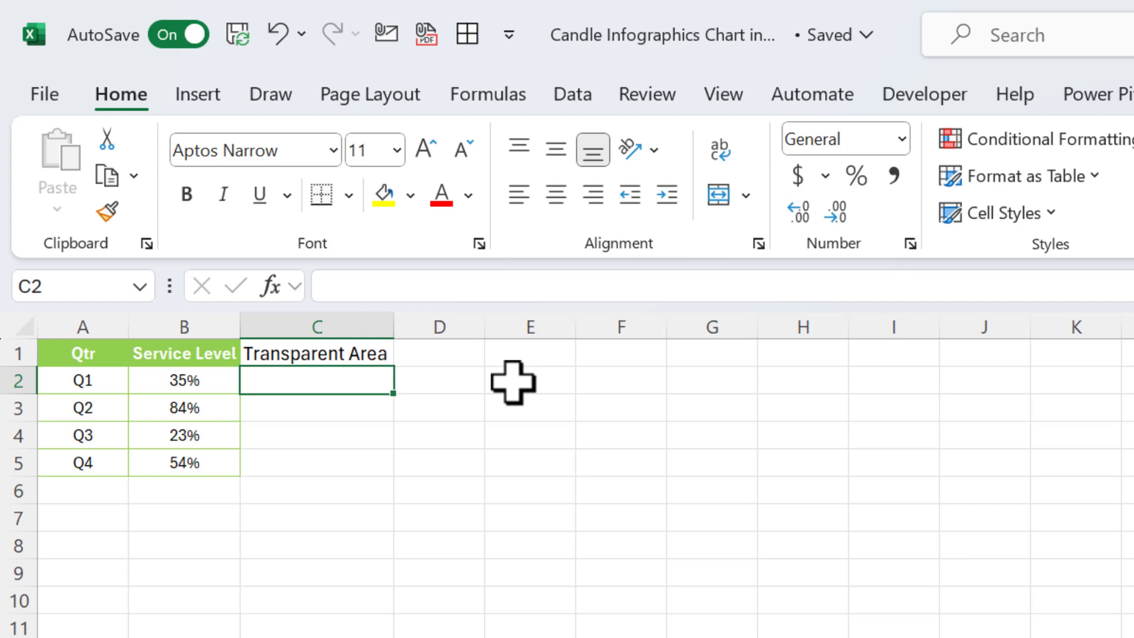
text(=1-)
key(Left)
key(Return)
key(Up)
key(Left)
key(Right)
key(Down)
key(Down)
key(Down)
key(shift+Up)
key(shift+Up)
key(shift+Up)
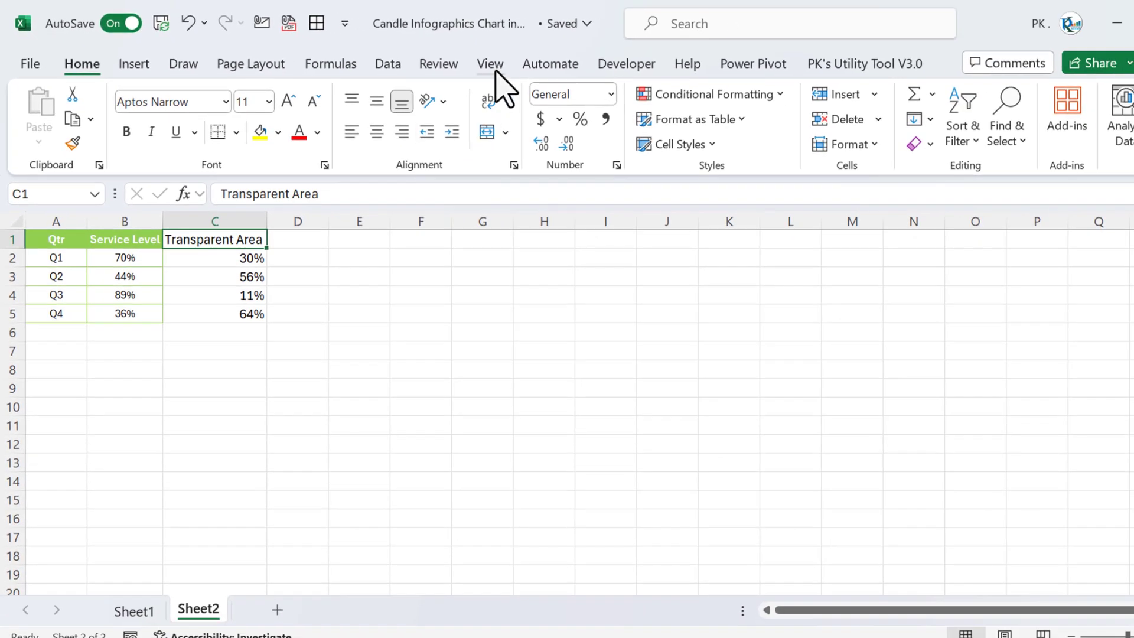
- Hide the sheet gridlines and insert a 3-D stacked column chart of A1:C5 beside the table
click(493, 66)
click(568, 118)
drag(56, 238, 240, 313)
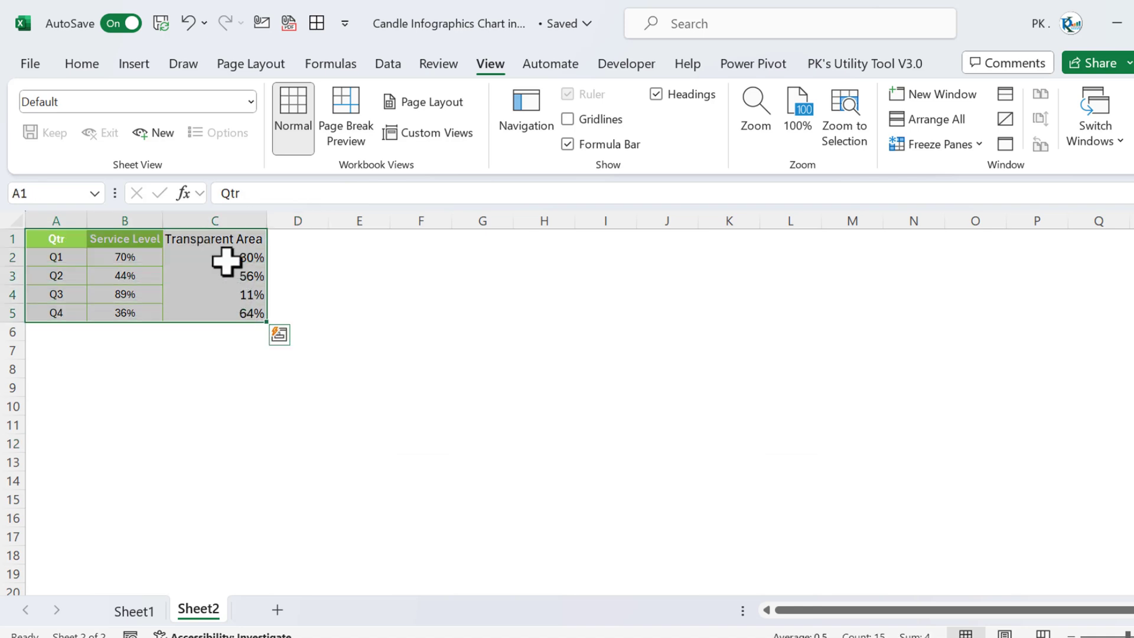
click(135, 64)
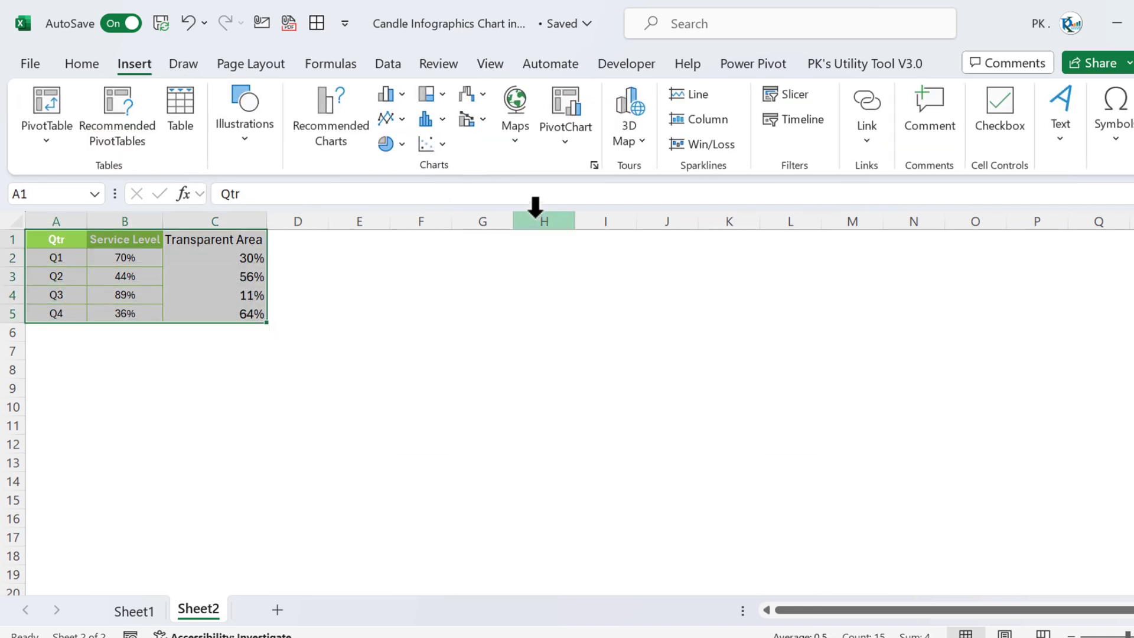
click(403, 94)
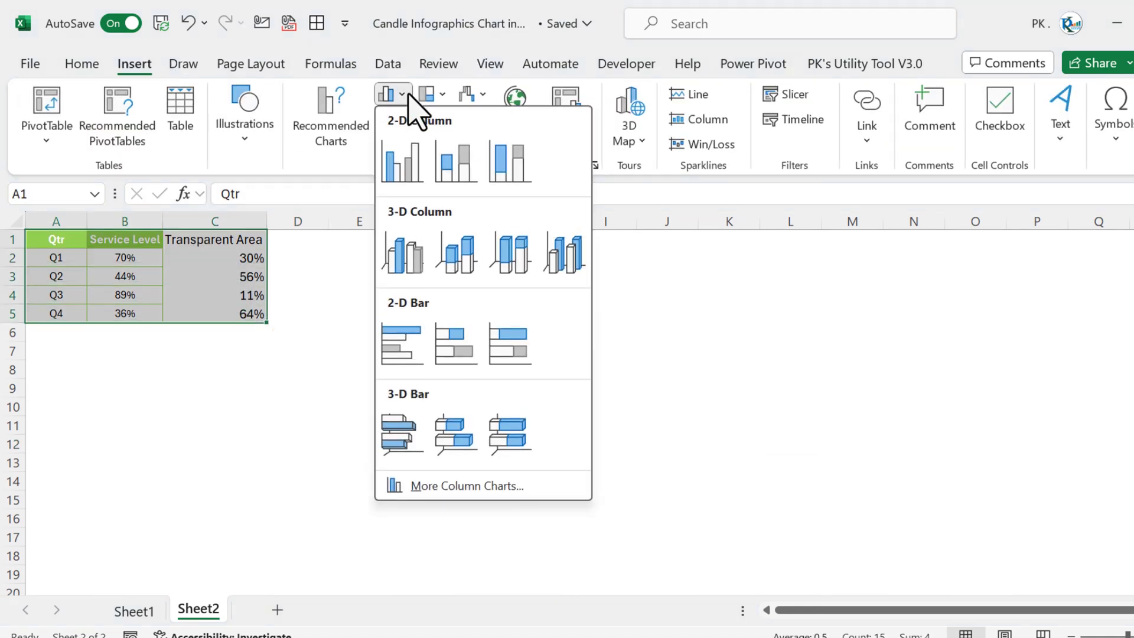
click(465, 261)
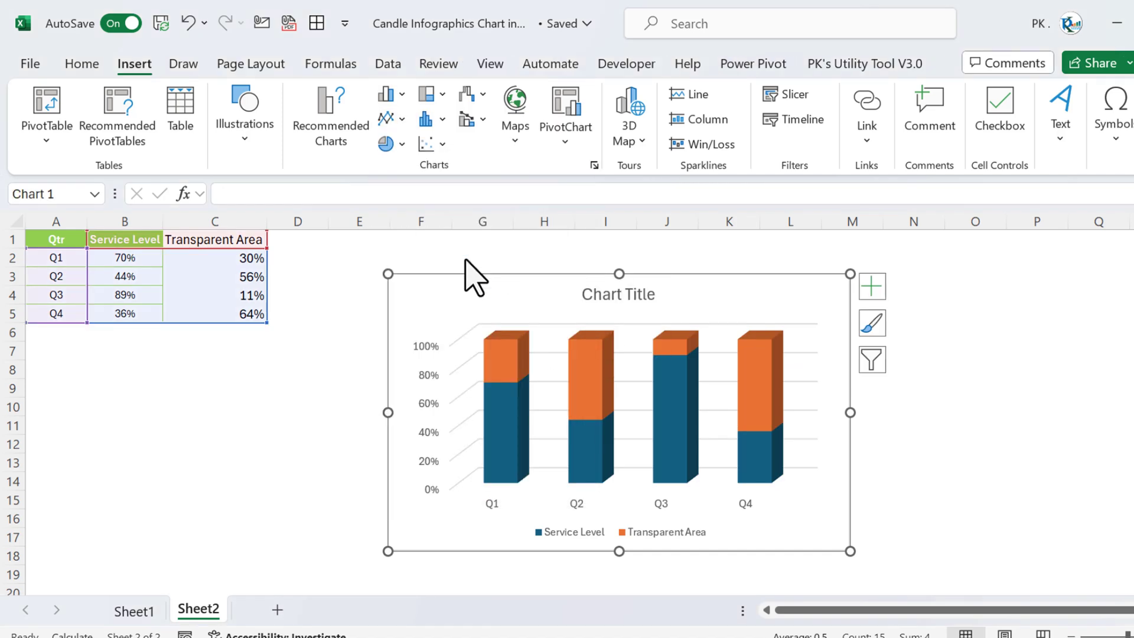
drag(514, 283, 463, 263)
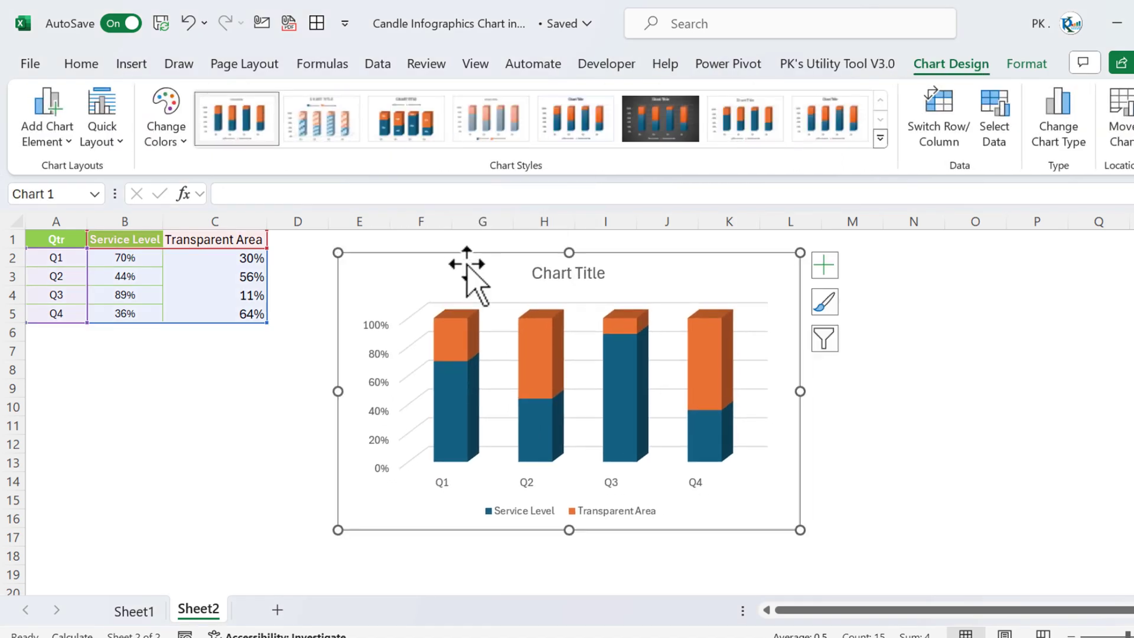
click(380, 372)
- Fix the vertical axis bounds at minimum 0 and maximum 1
double_click(377, 359)
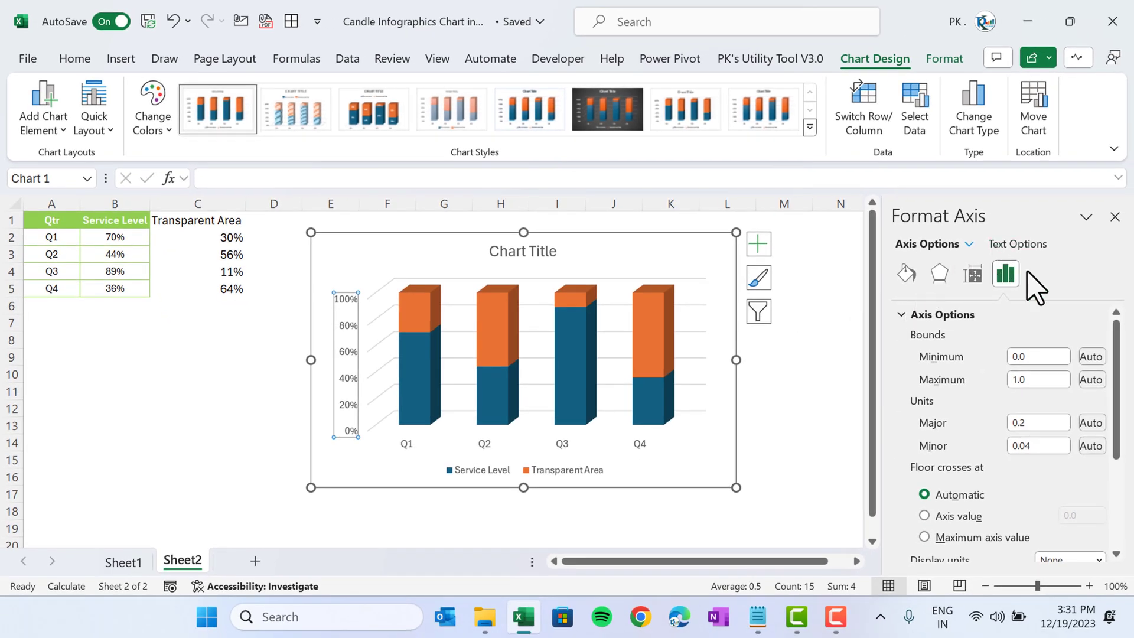
click(1030, 356)
text(0)
click(1038, 381)
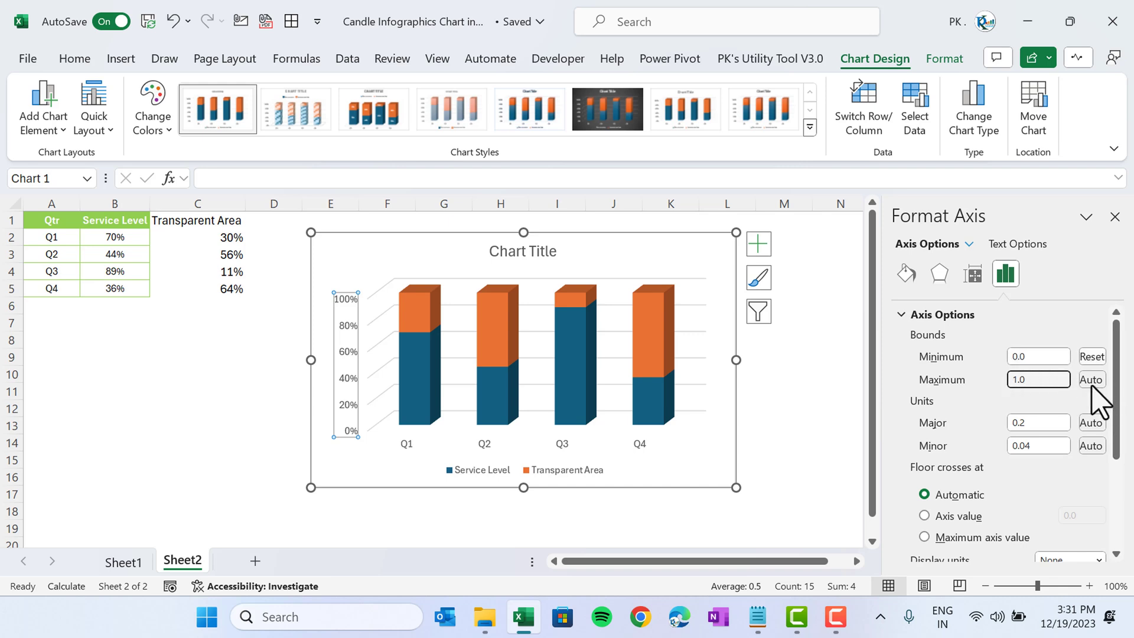
drag(1027, 381, 948, 379)
text(1)
click(1044, 357)
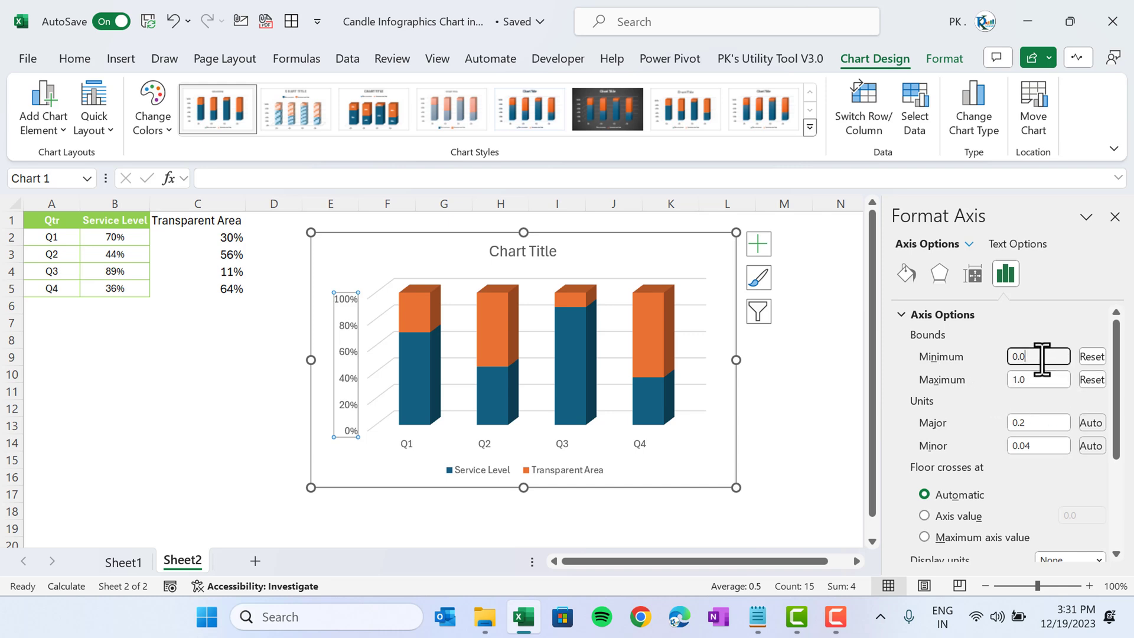
click(1114, 217)
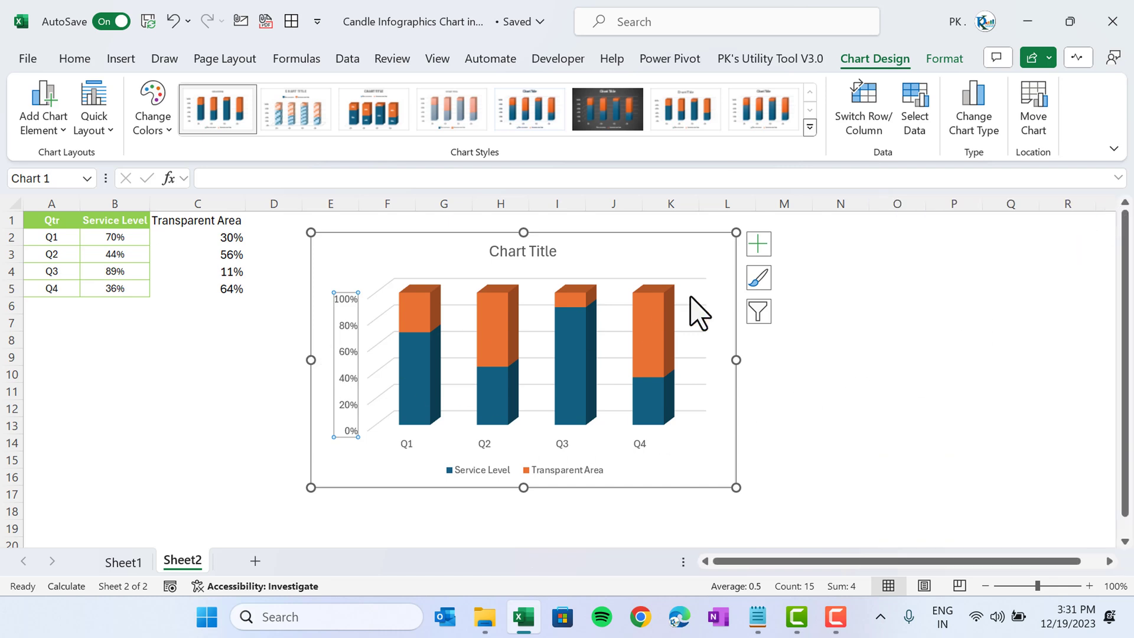
- Remove the chart title, the gridlines and the vertical value axis
click(758, 250)
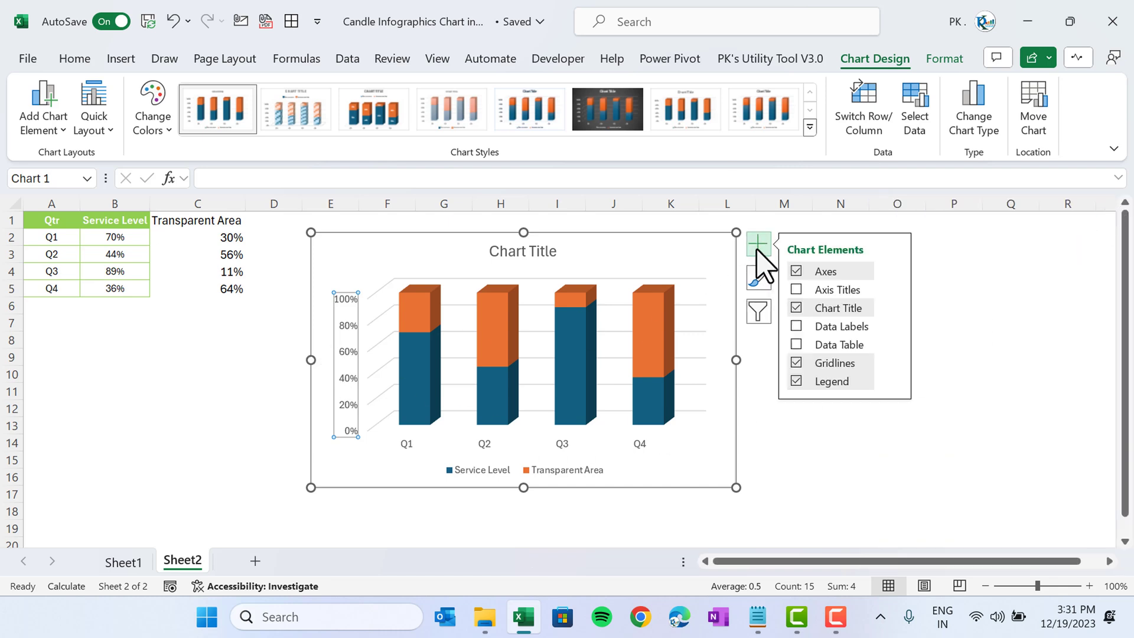
click(802, 309)
click(797, 363)
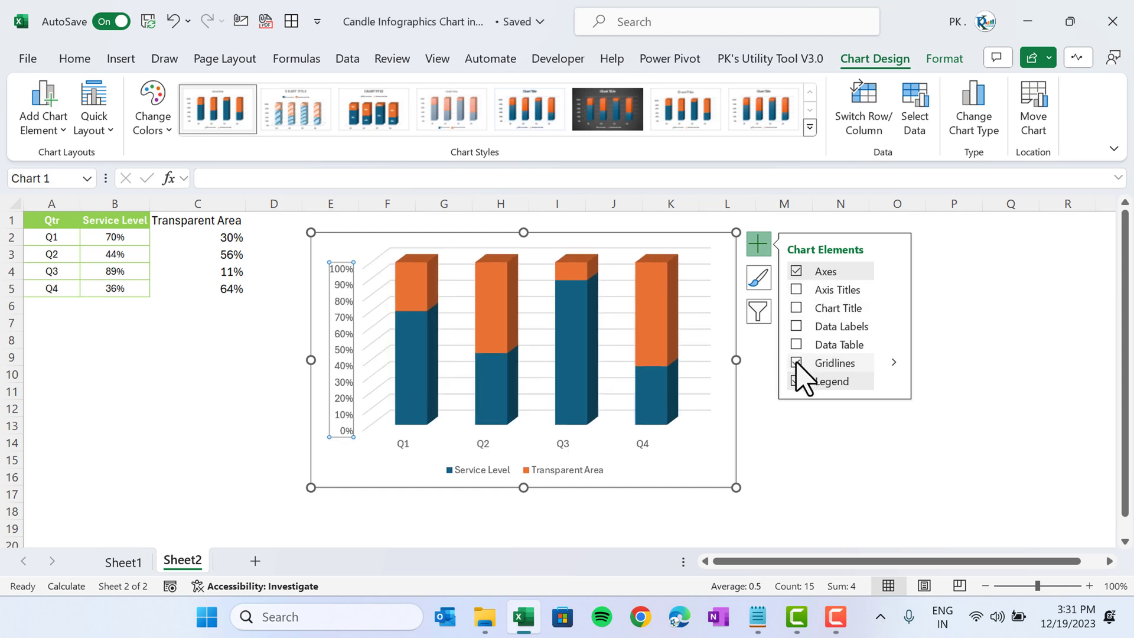
click(347, 337)
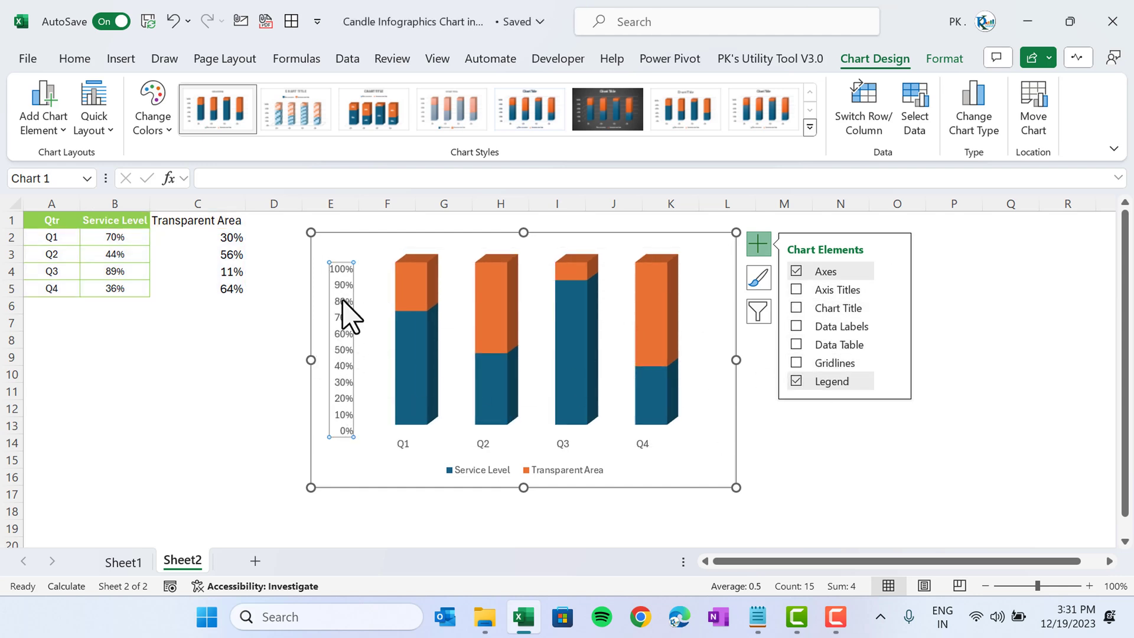
key(Delete)
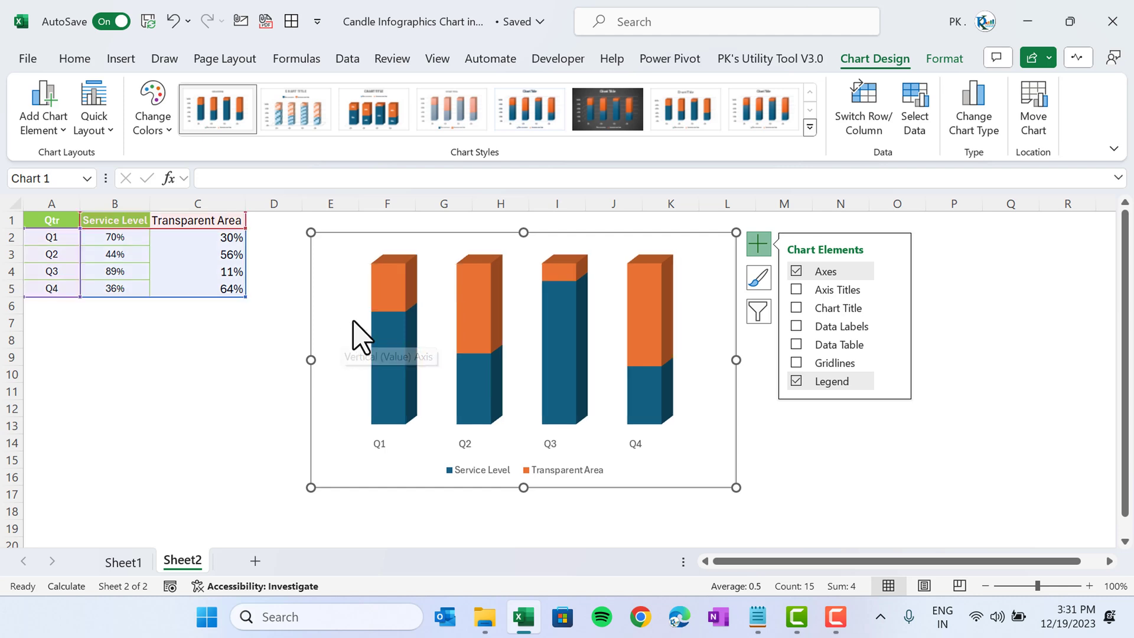
- Make the columns cylinders with a 60% gap width
right_click(402, 329)
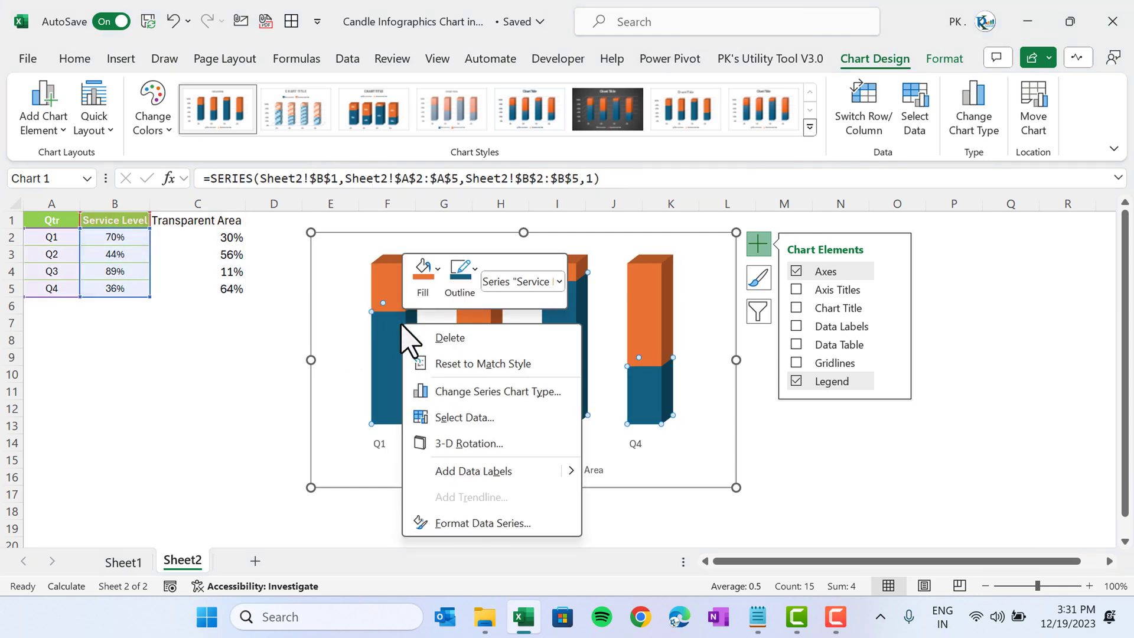
click(478, 523)
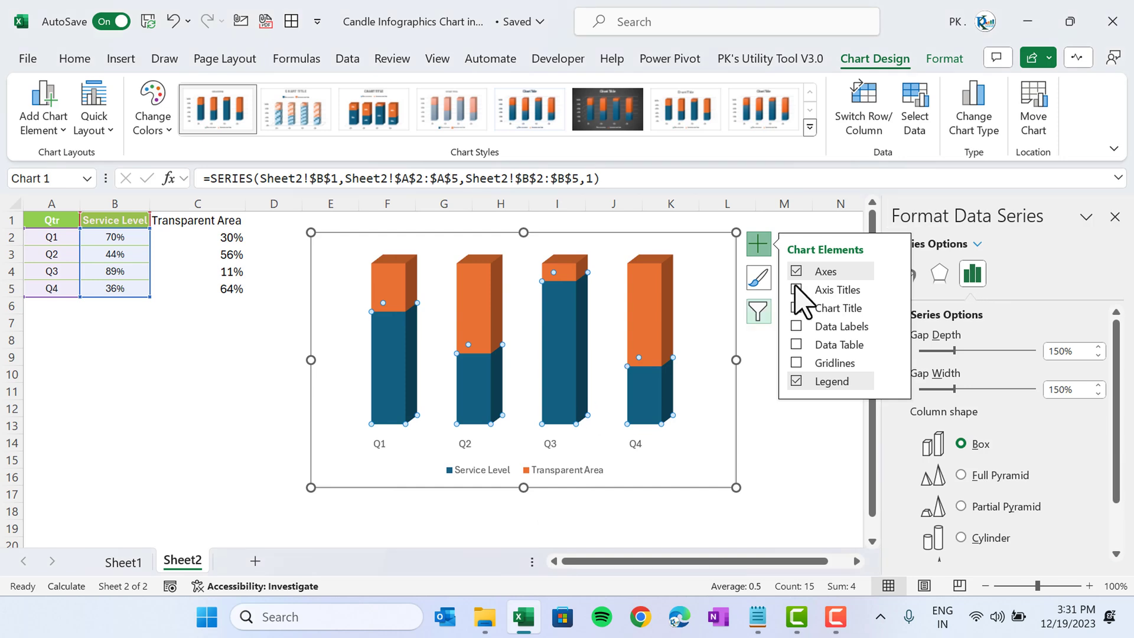
click(758, 243)
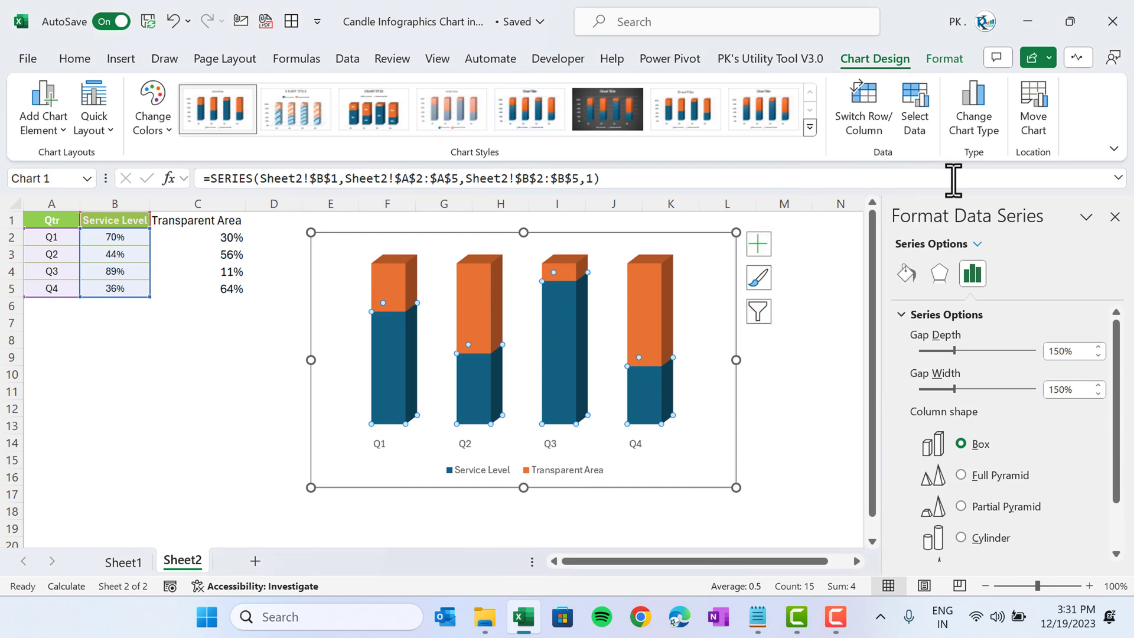
click(980, 538)
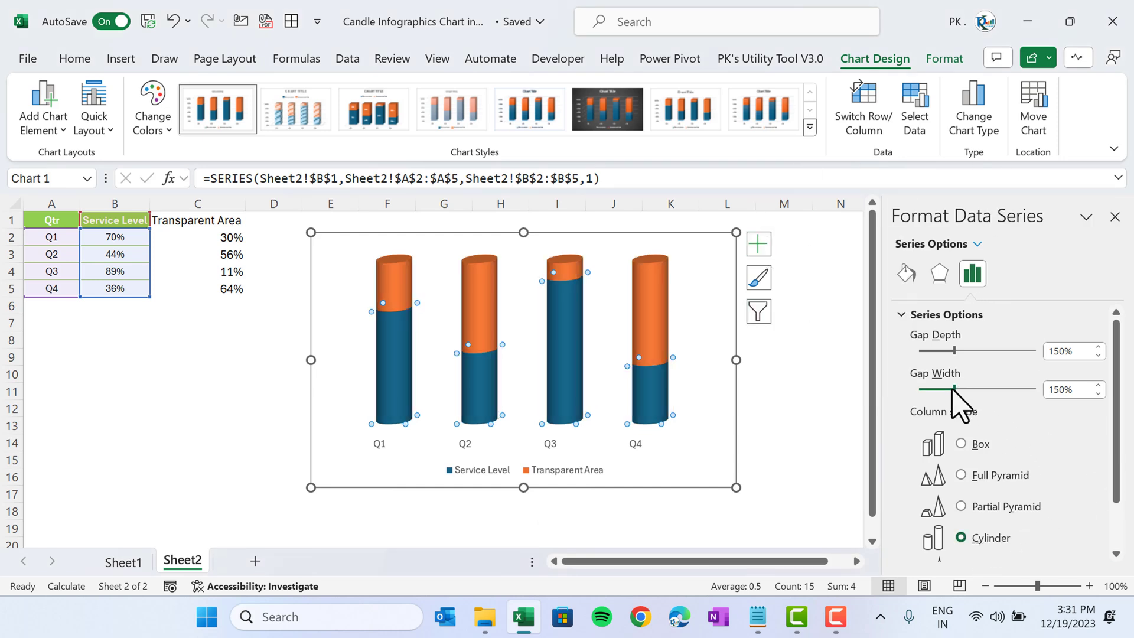
drag(941, 392, 936, 389)
click(1098, 393)
click(1099, 394)
click(1098, 394)
click(1098, 393)
click(1099, 394)
click(1098, 394)
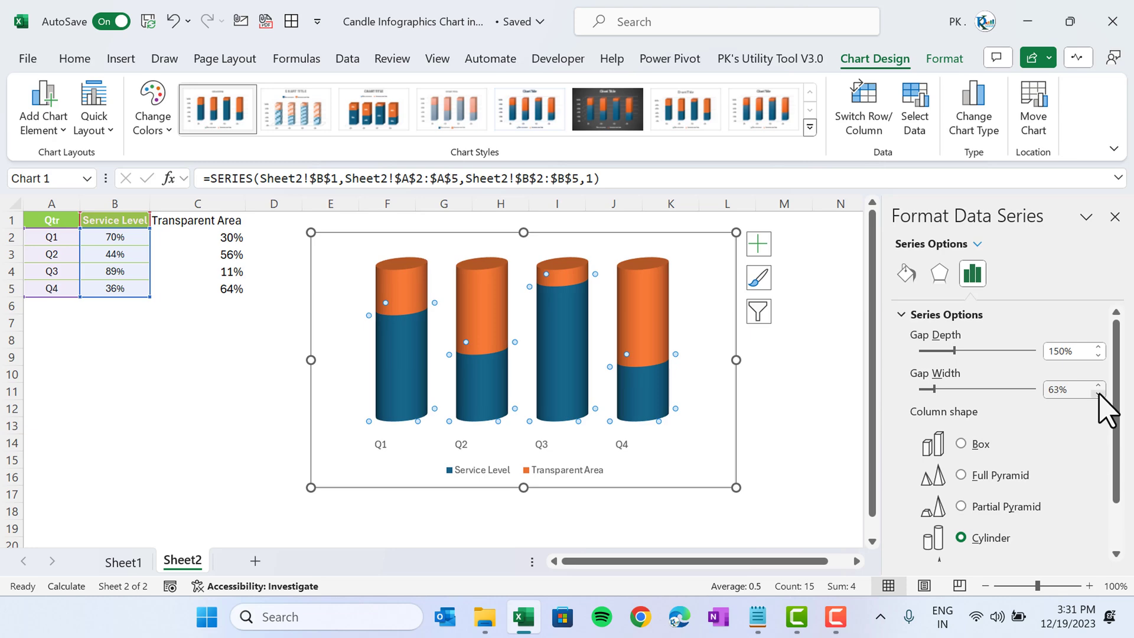
- Lower the chart's 3-D Y rotation to 10° and select the Q1 Service Level cylinder
right_click(562, 313)
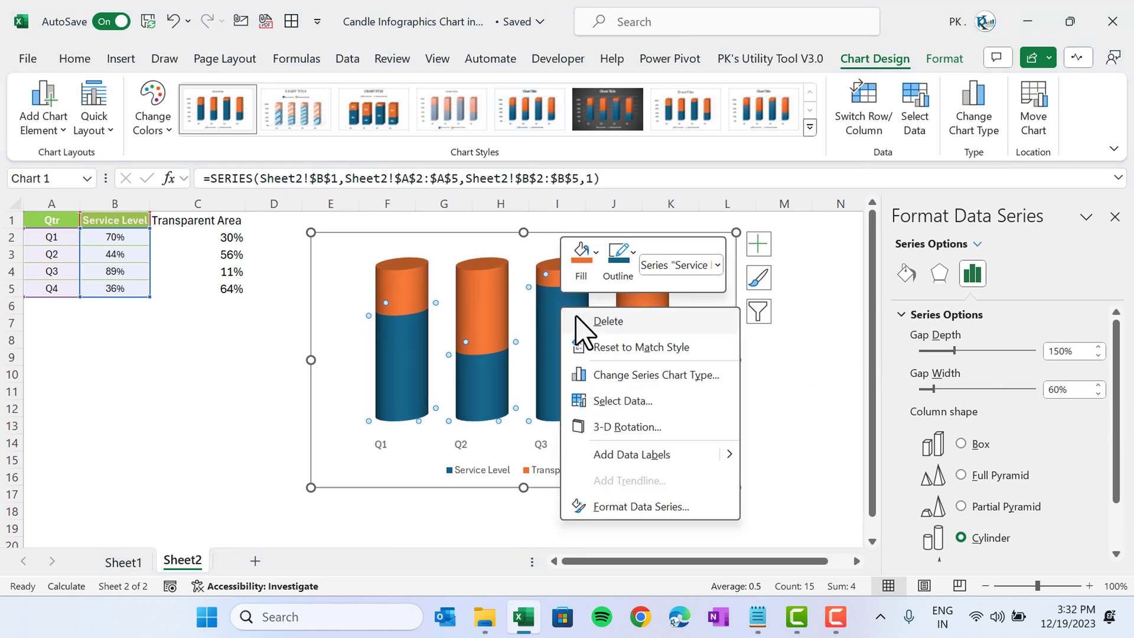
click(632, 428)
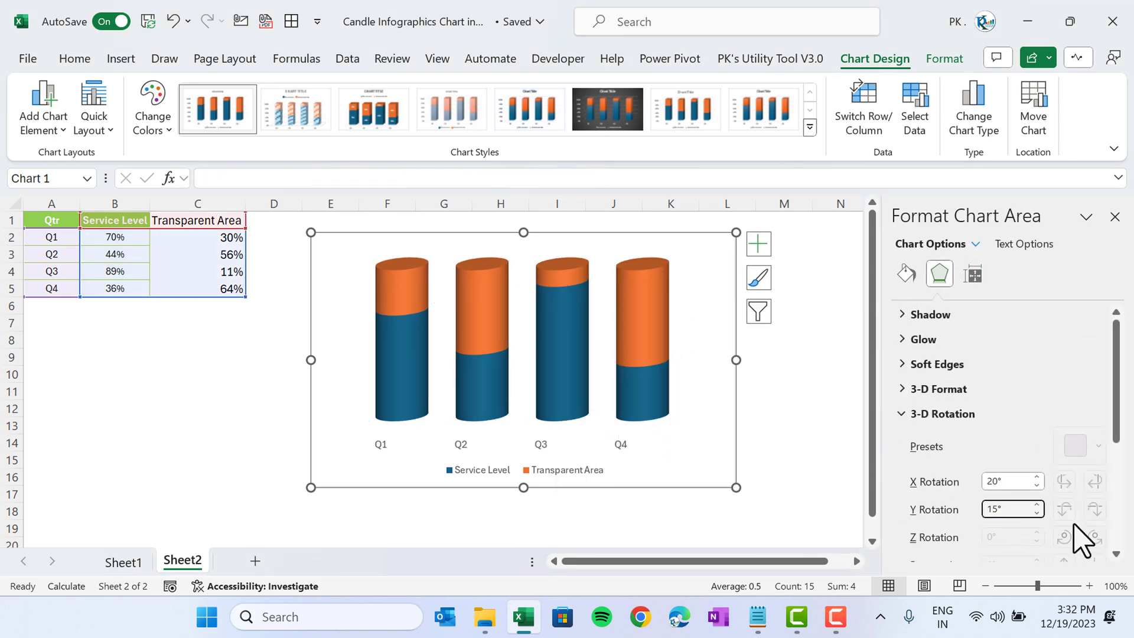
click(1036, 514)
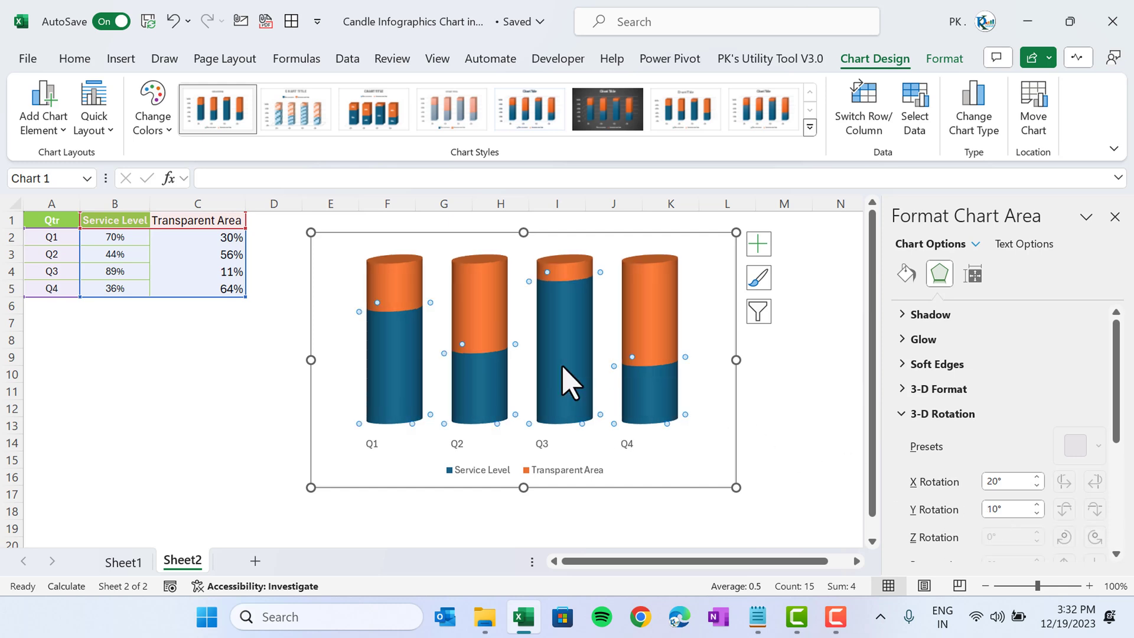
click(567, 380)
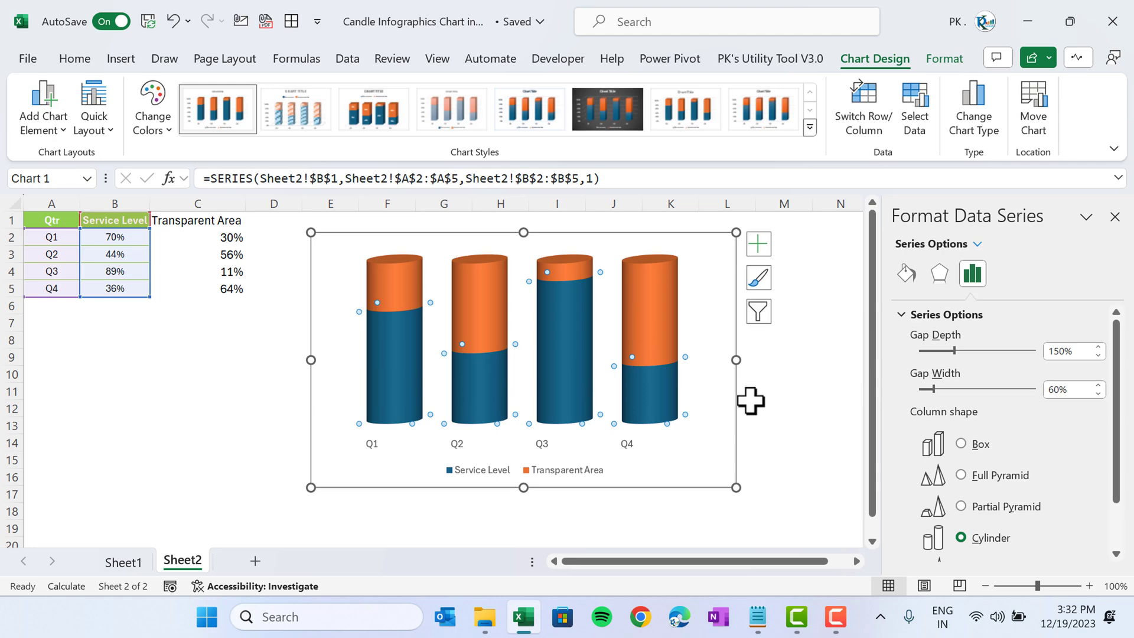
click(427, 396)
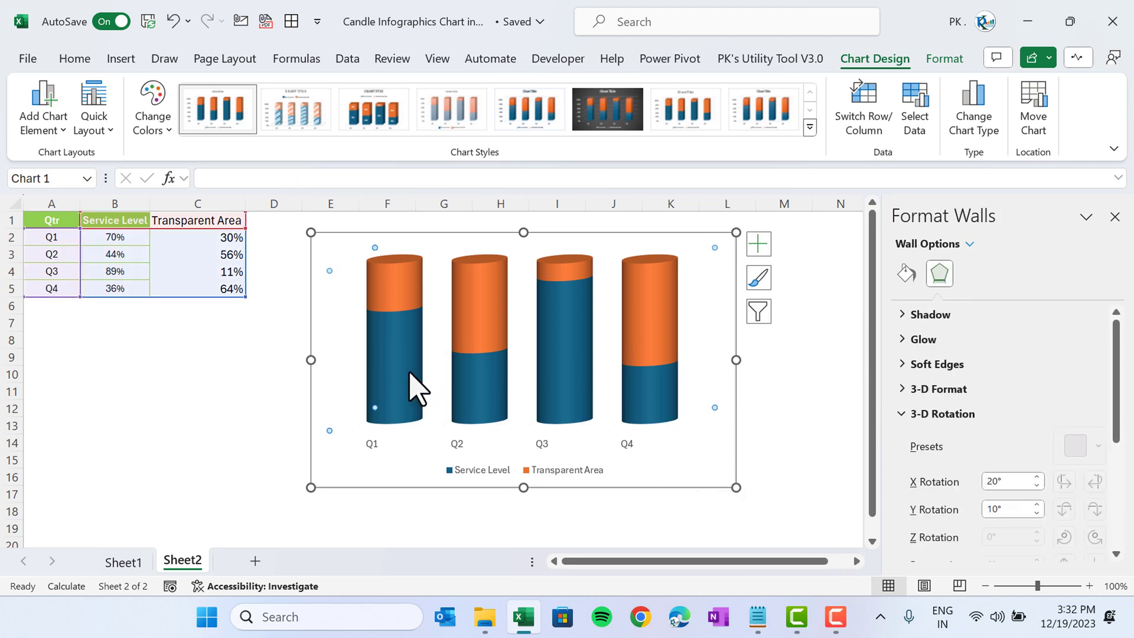
double_click(410, 374)
click(944, 57)
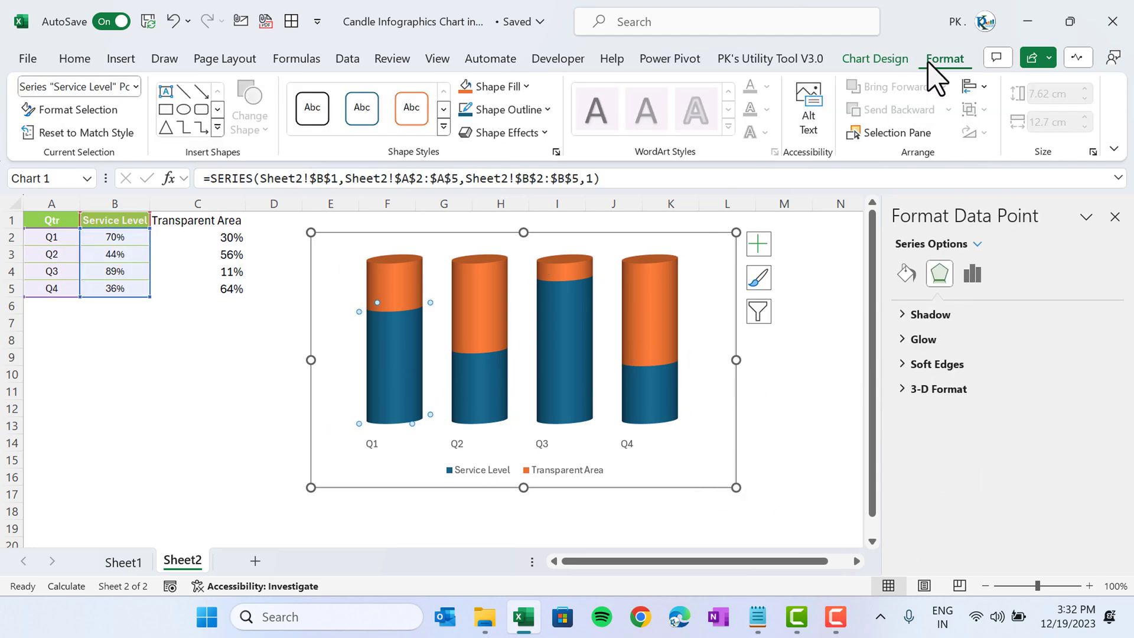
- Fill the Q1, Q2, Q3 and Q4 Service Level segments light blue, green, orange and purple
click(528, 86)
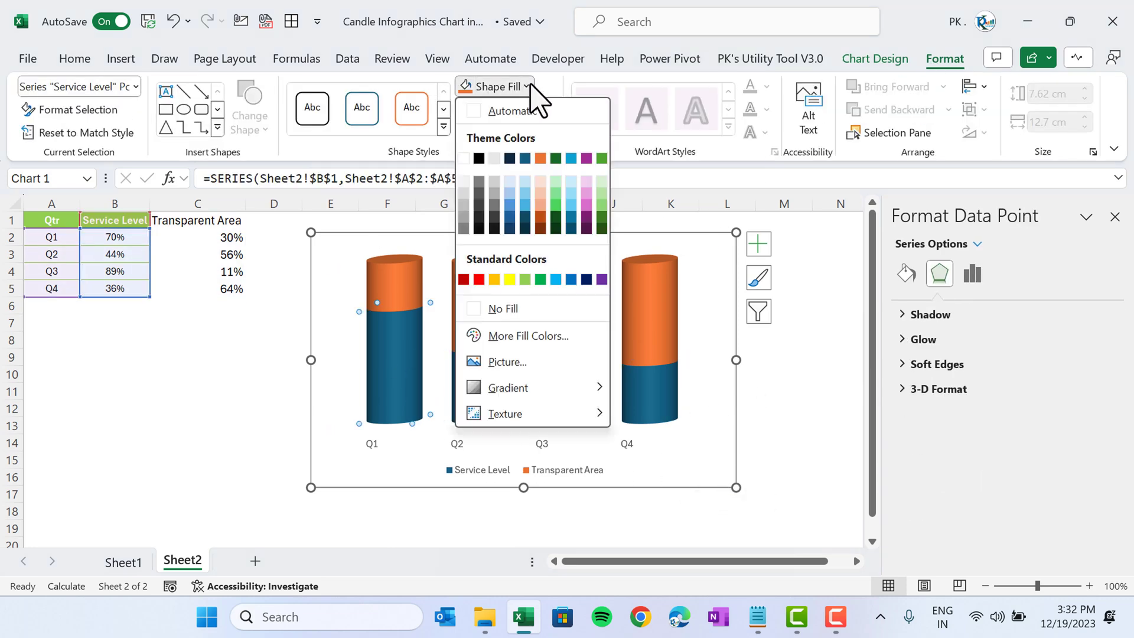
click(571, 158)
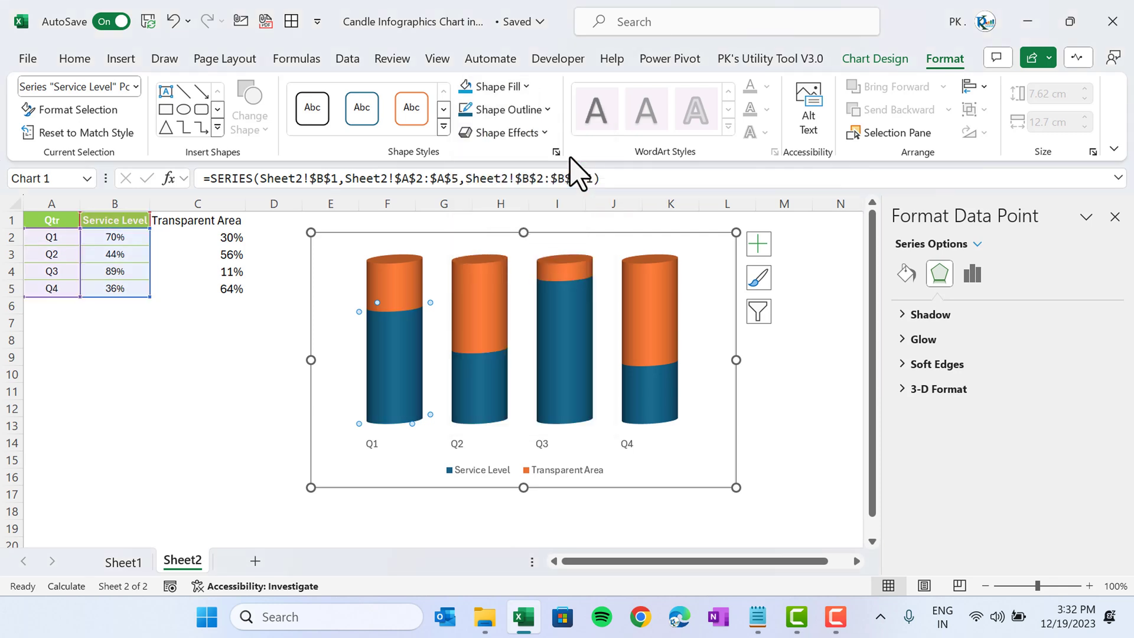
click(501, 393)
click(527, 86)
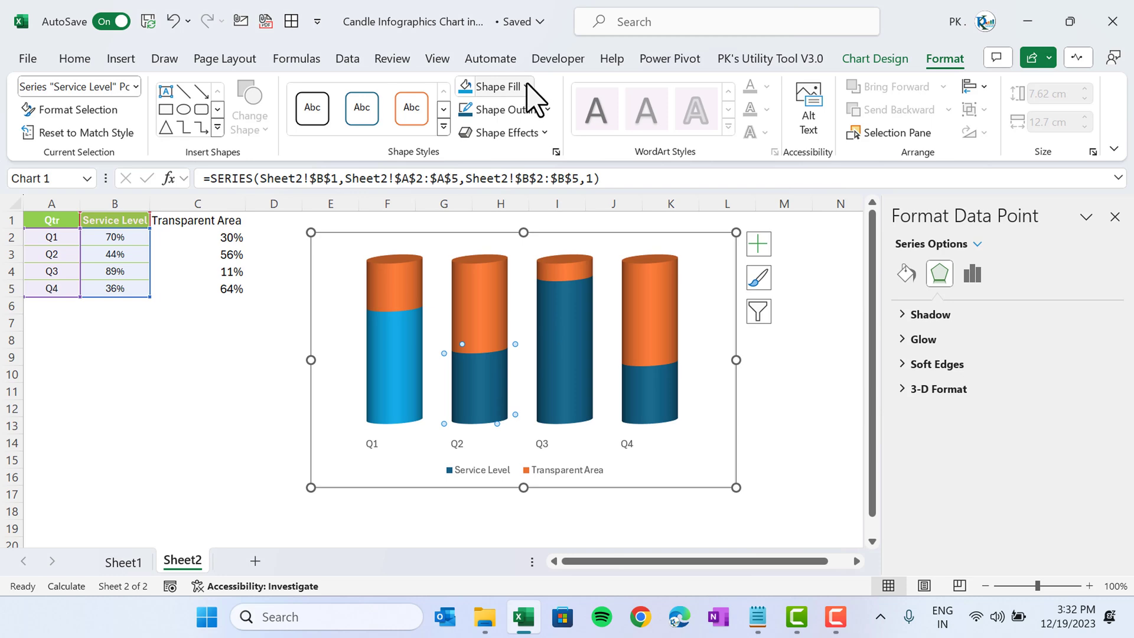
key(Escape)
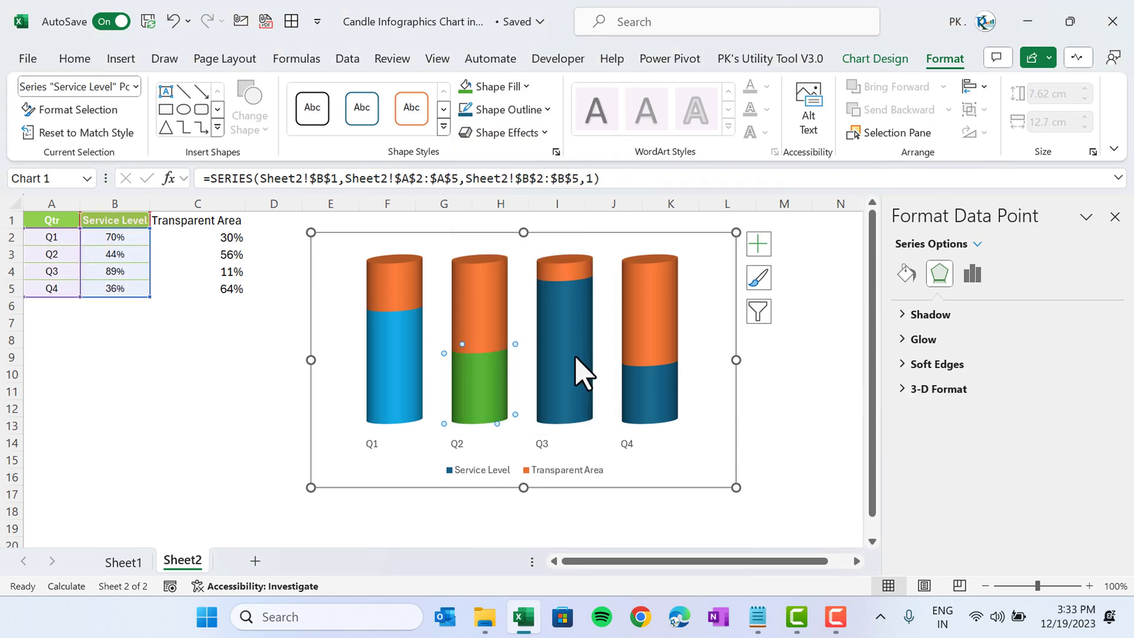
click(527, 87)
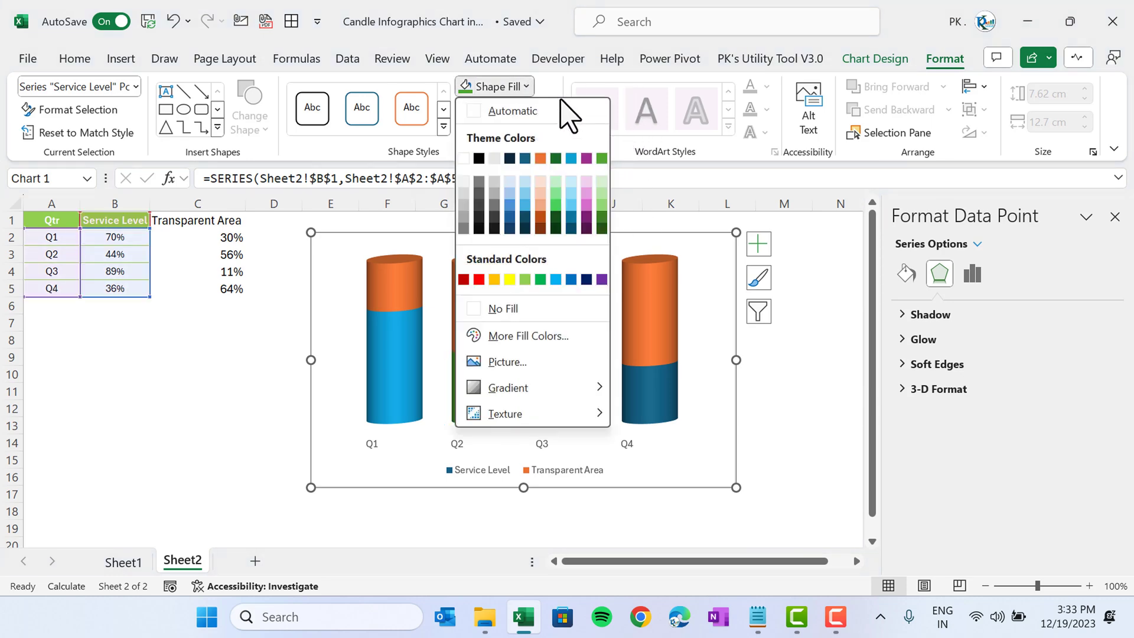
click(539, 158)
click(617, 365)
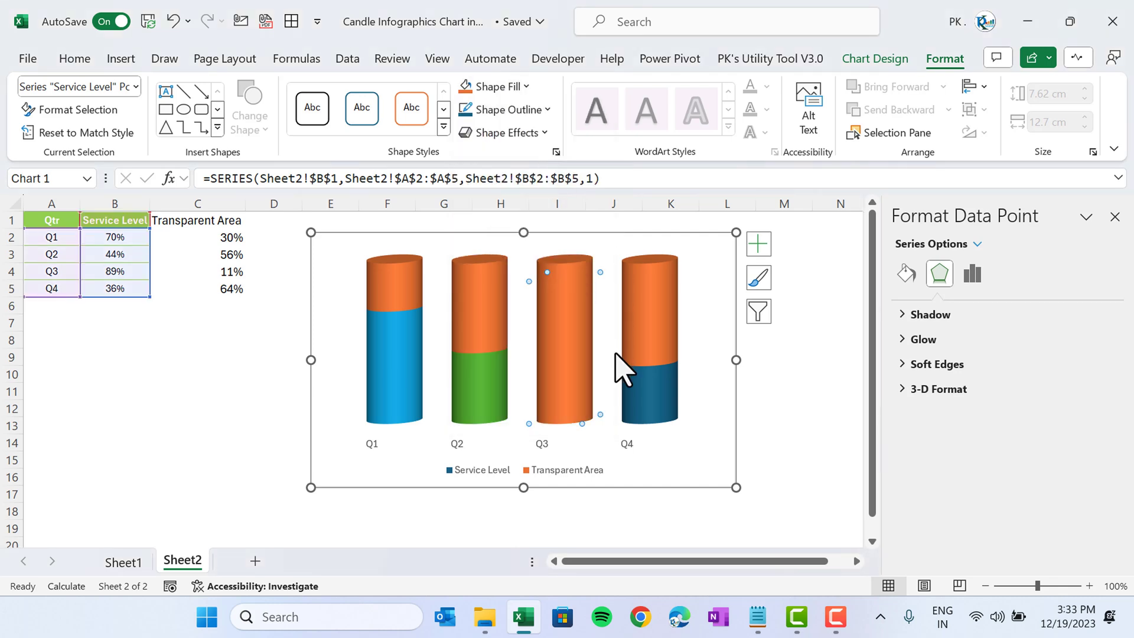
click(526, 87)
click(601, 280)
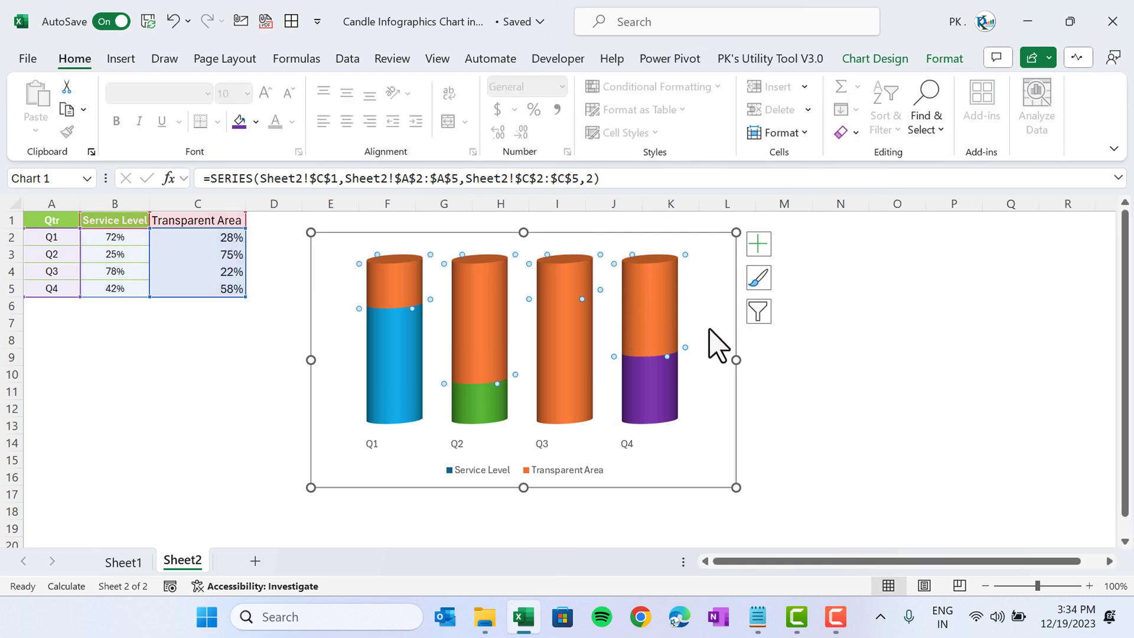
key(Escape)
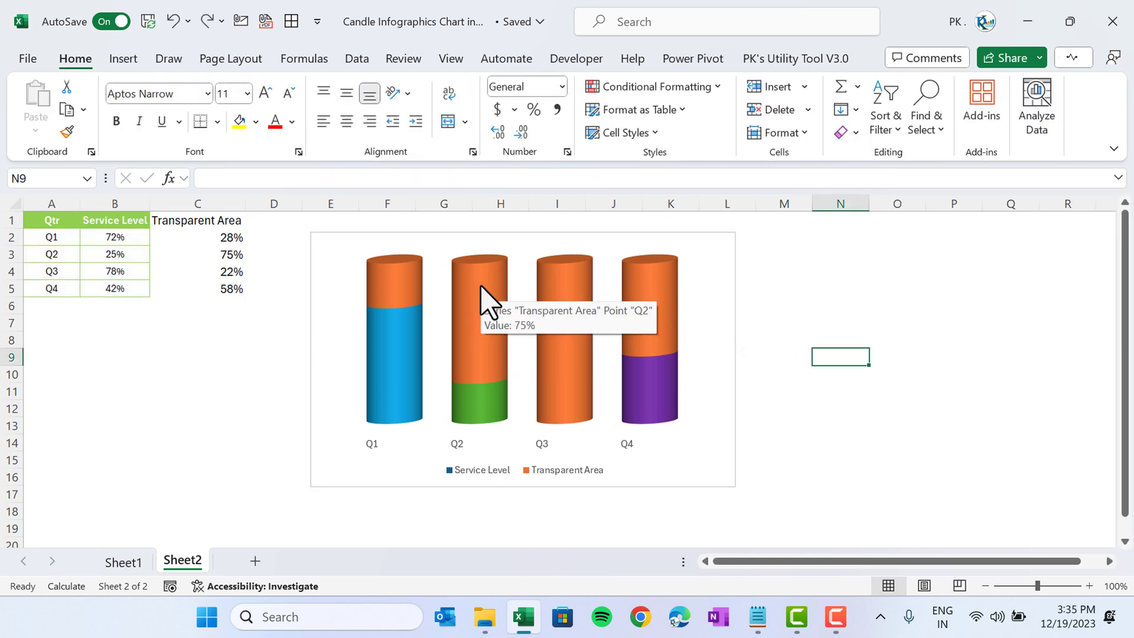
click(486, 304)
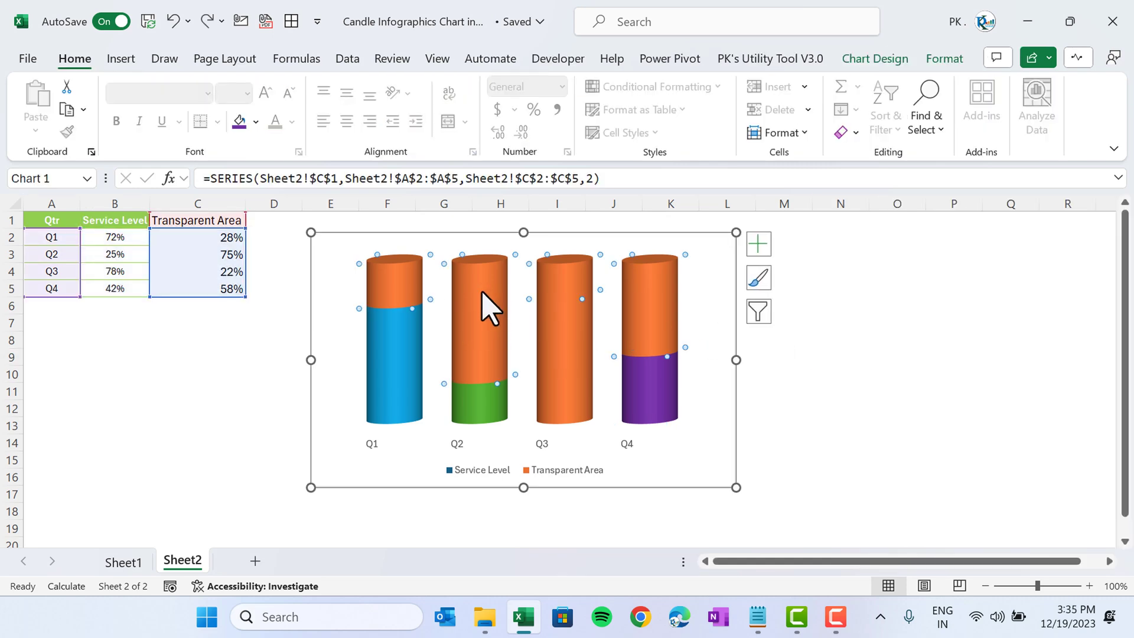
- Give the Transparent Area series a gradient fill with the extra stop removed
right_click(495, 296)
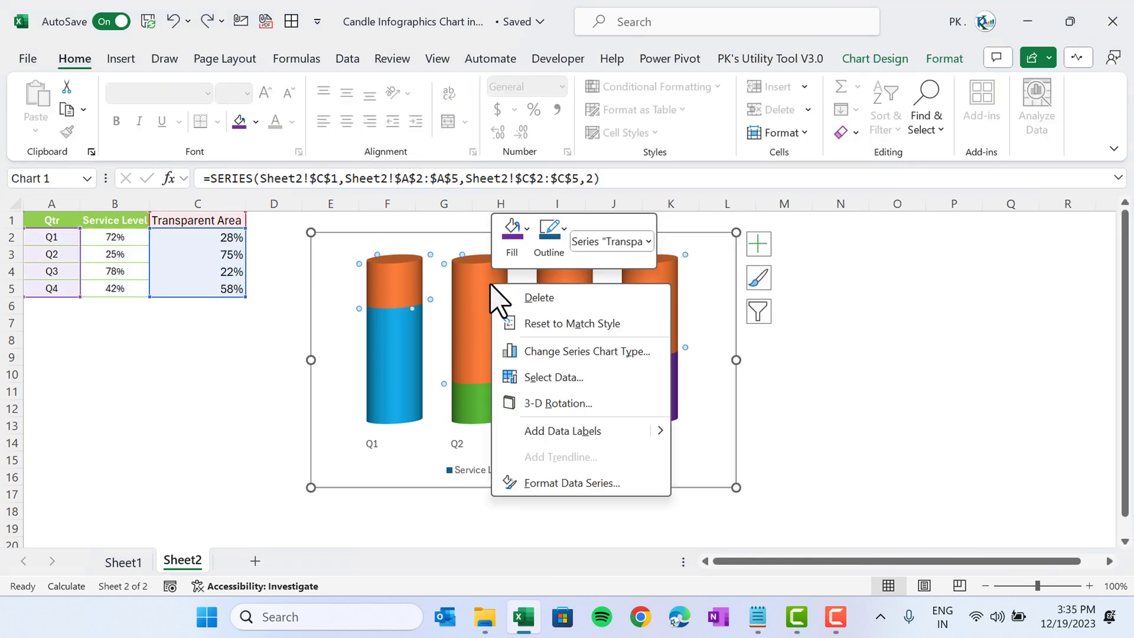
click(583, 484)
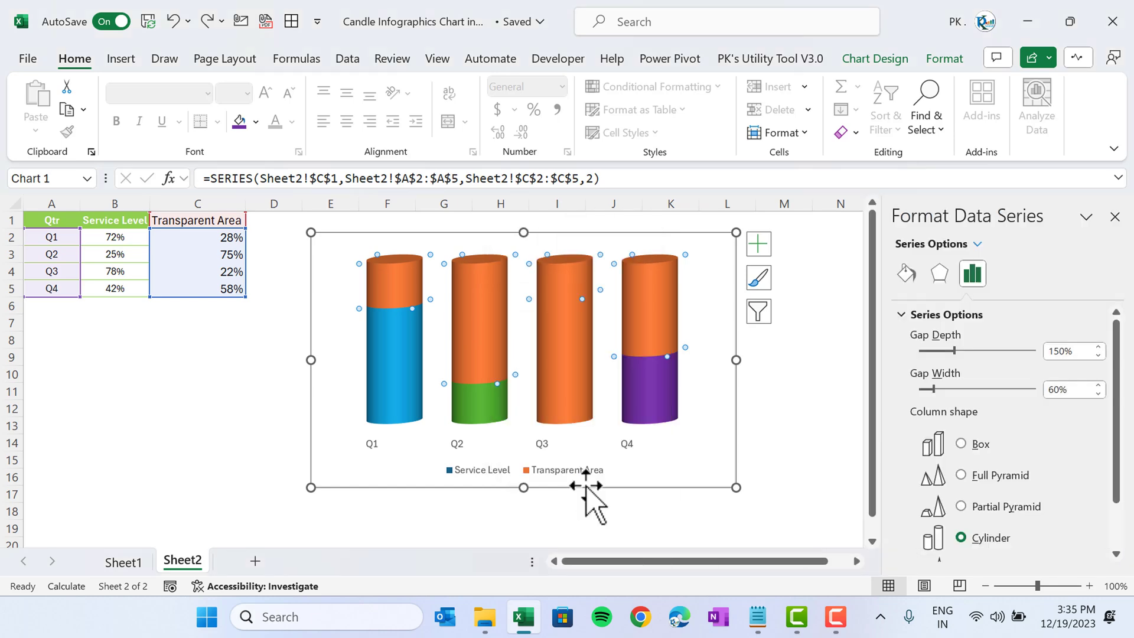
click(909, 275)
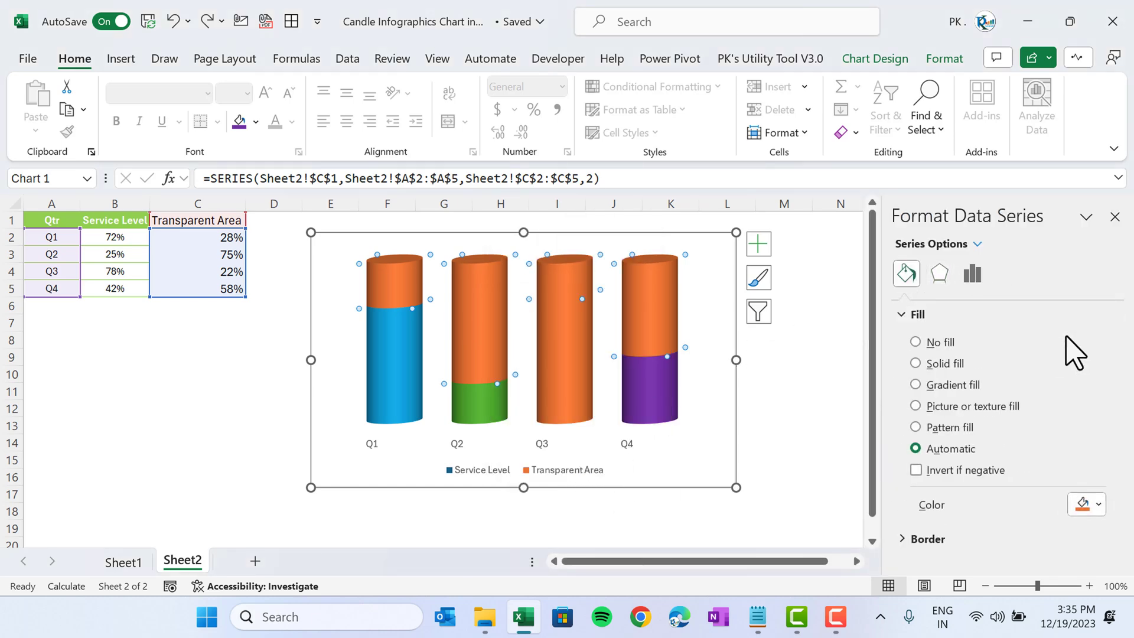
click(952, 385)
drag(1120, 367, 1122, 439)
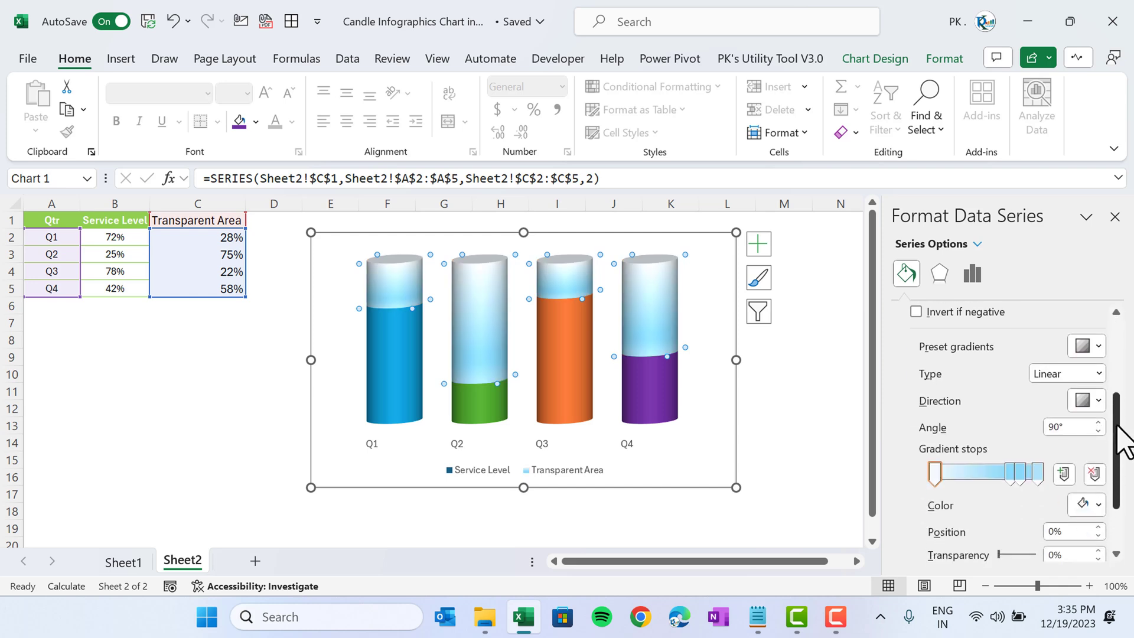
click(1016, 472)
drag(1009, 468, 973, 427)
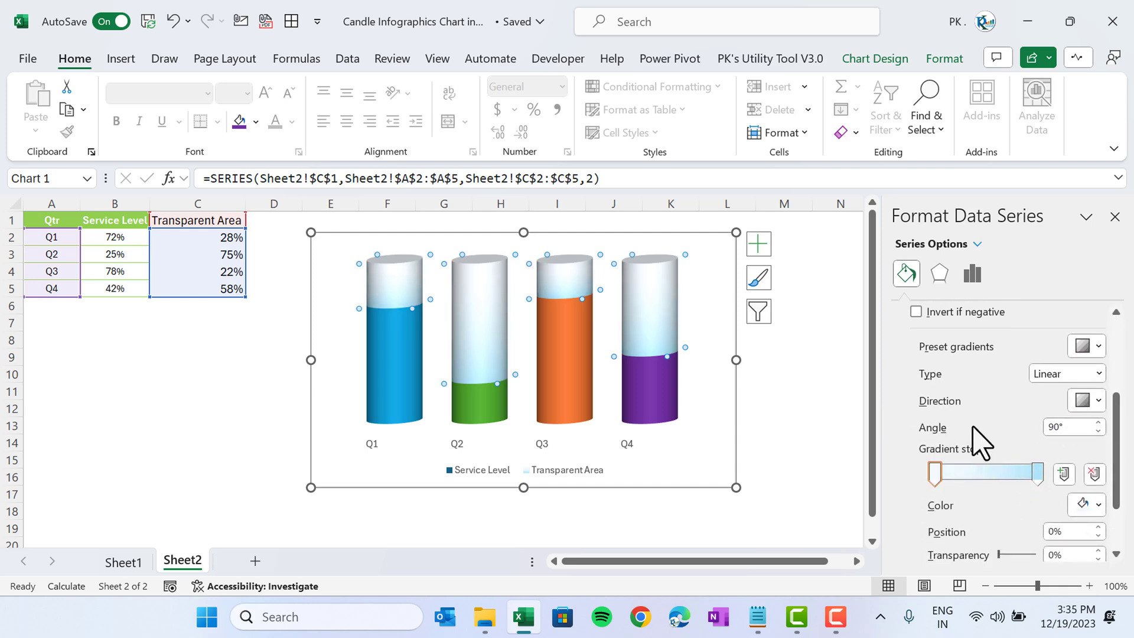
click(1097, 504)
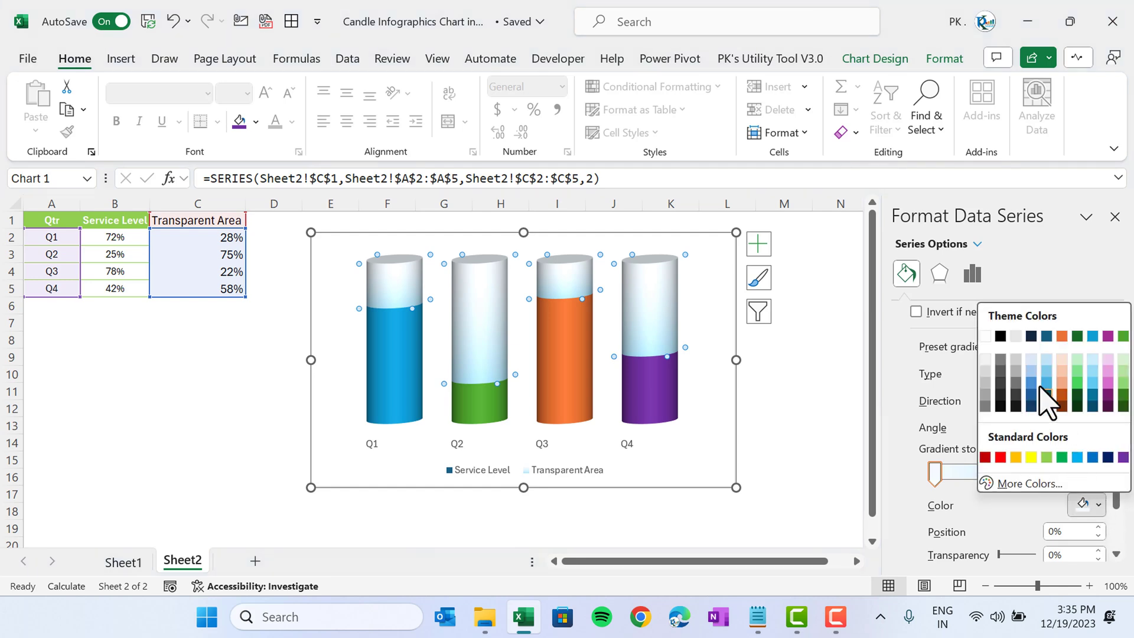
click(985, 336)
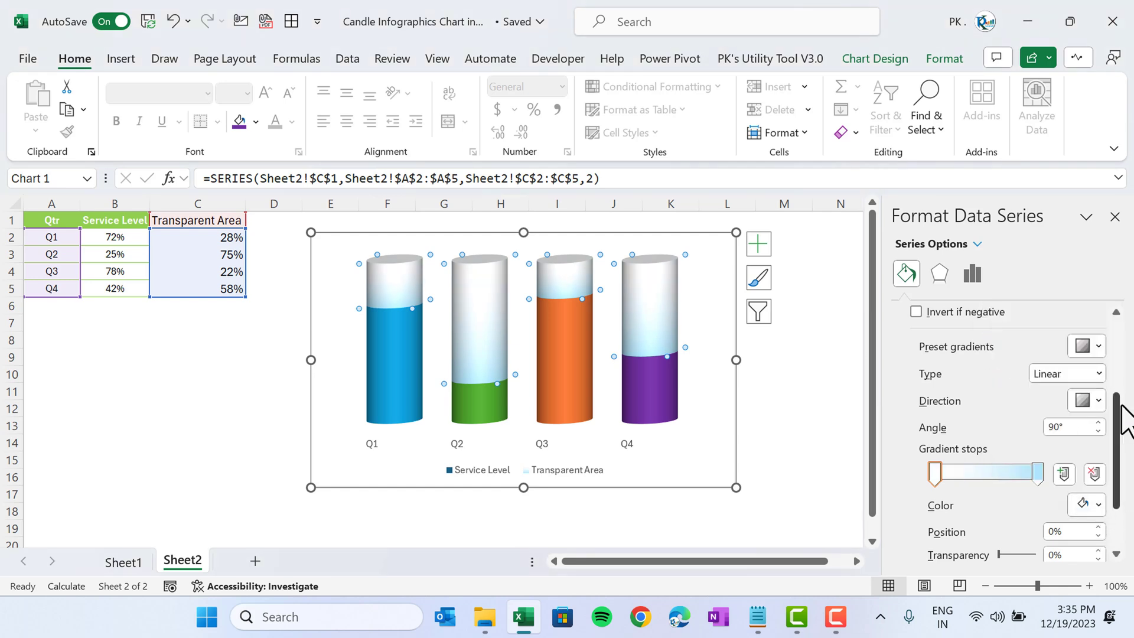
- Set the first gradient stop to 85% transparency and the white end stop to 70%, angle 0°
drag(1121, 405, 1121, 451)
click(1073, 473)
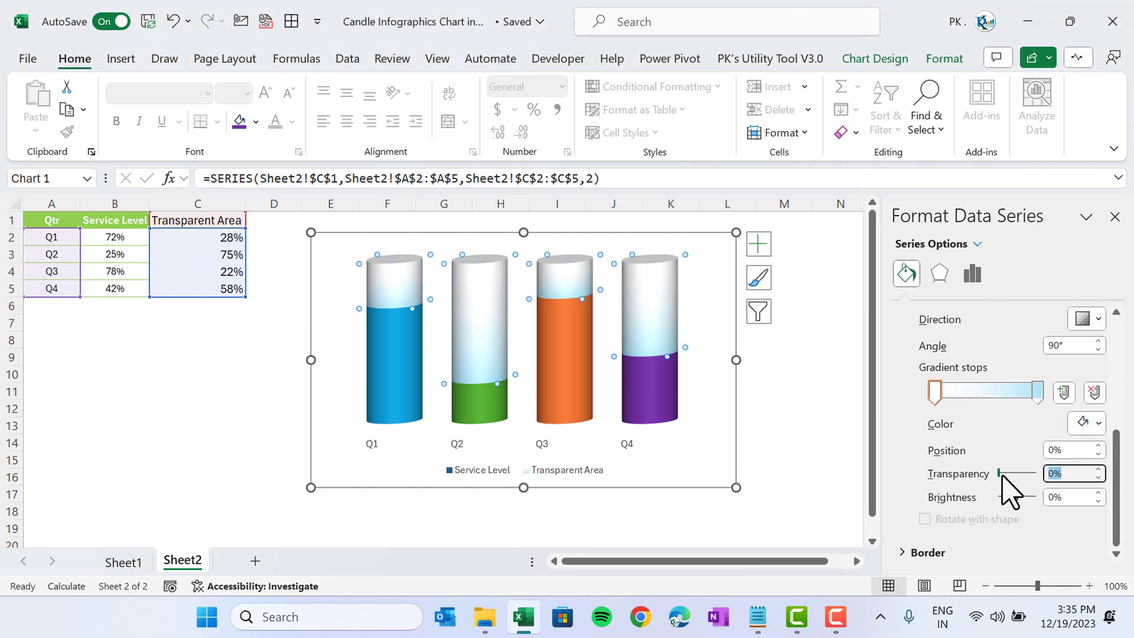
text(85)
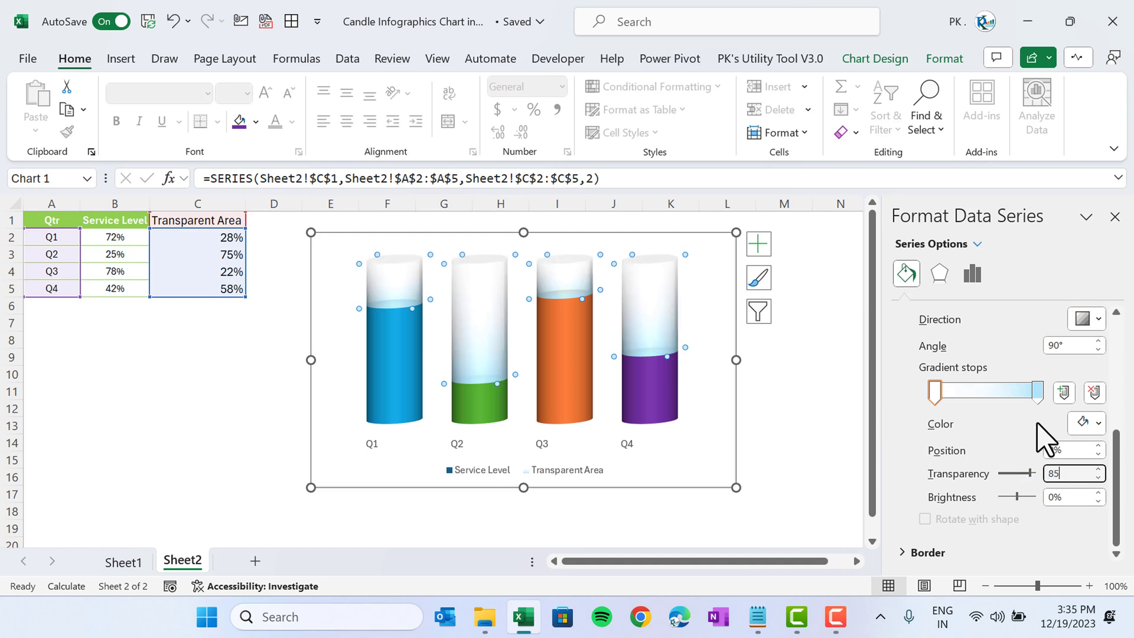
click(1037, 393)
click(1098, 422)
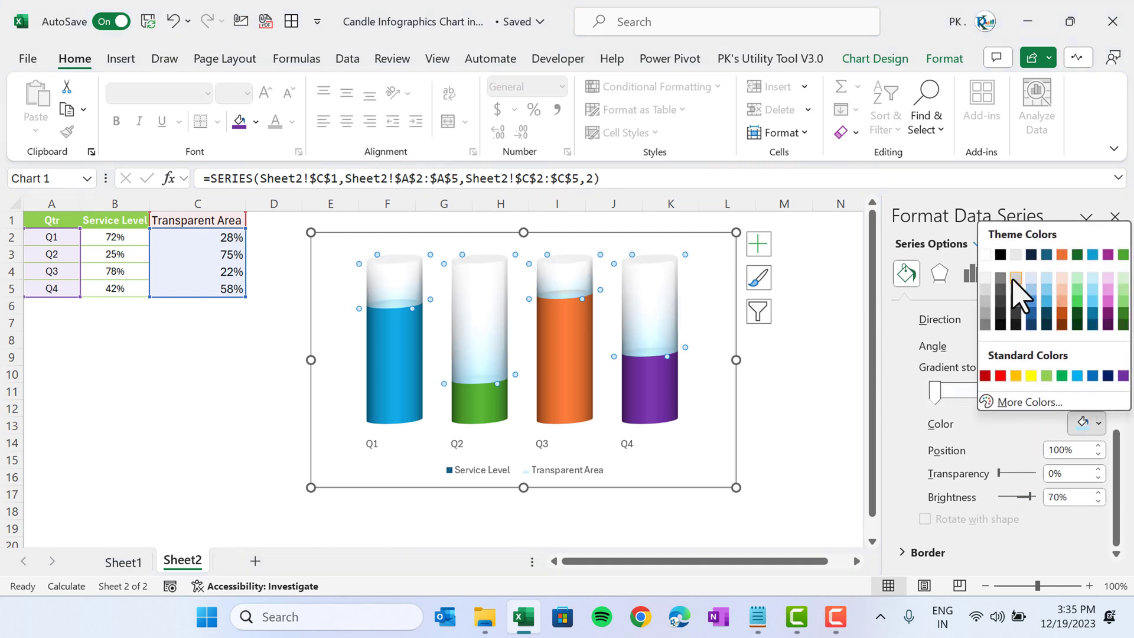
click(985, 255)
click(1068, 473)
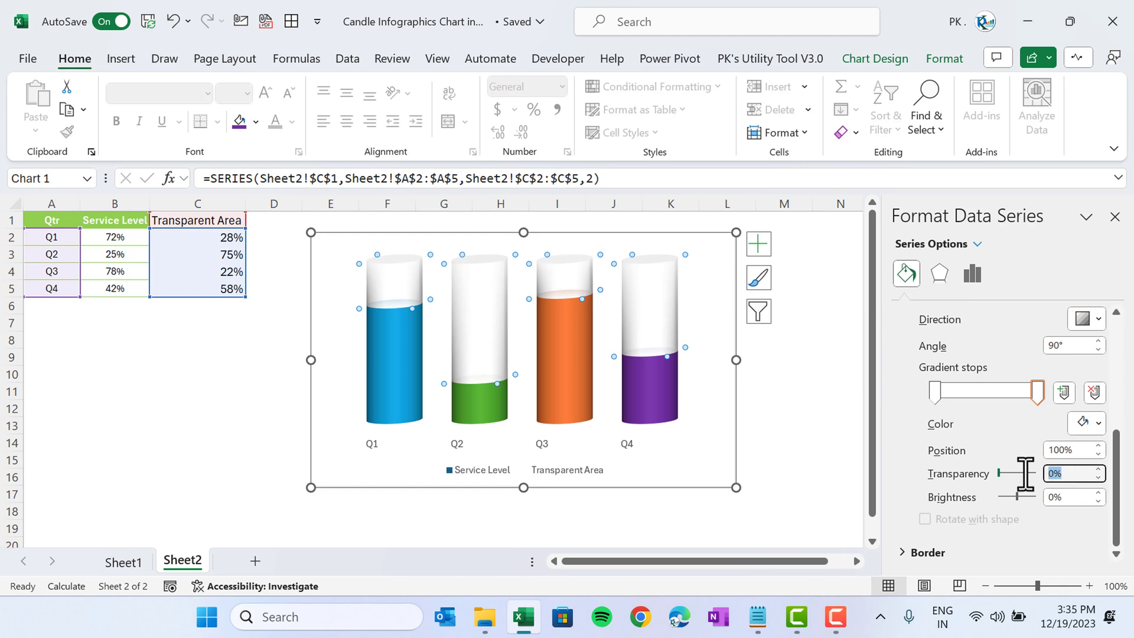
text(7)
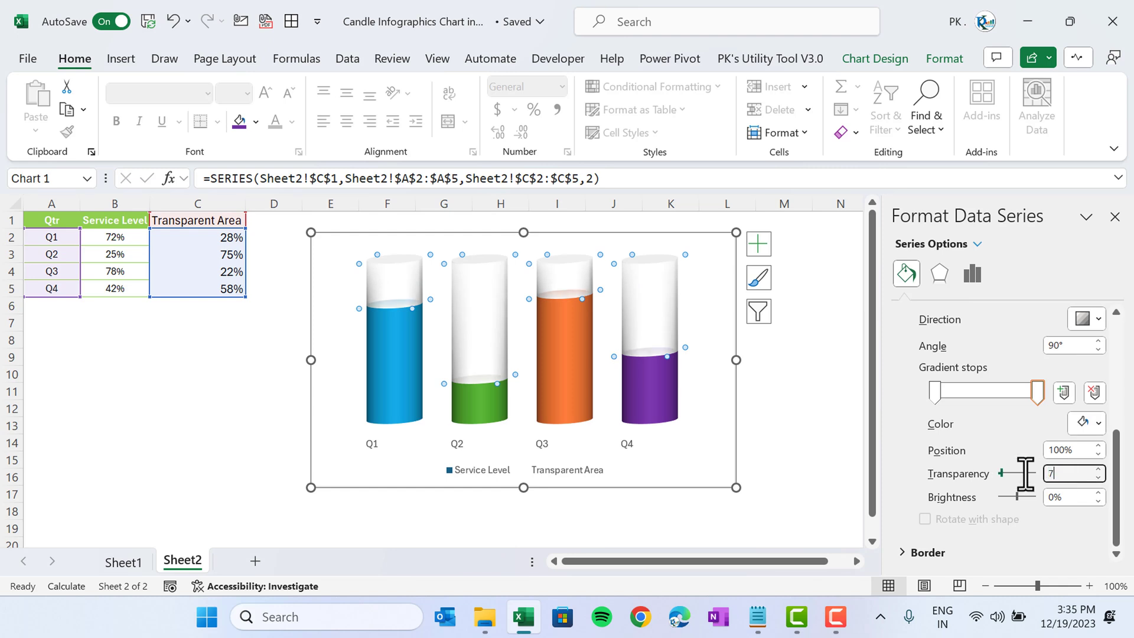
text(0)
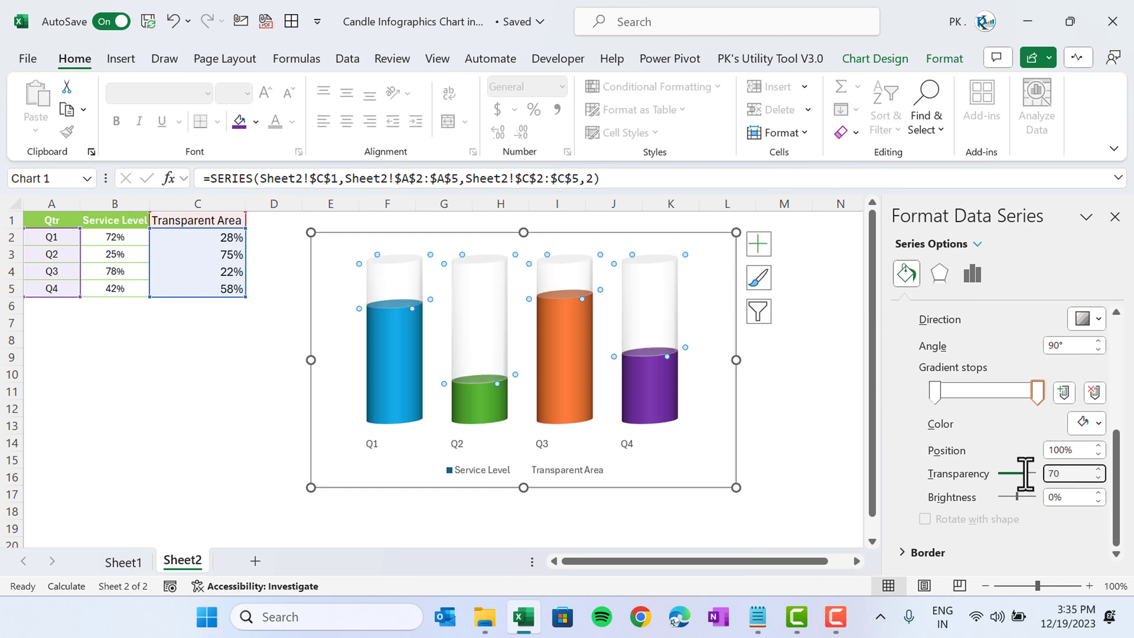
click(1057, 344)
text(0)
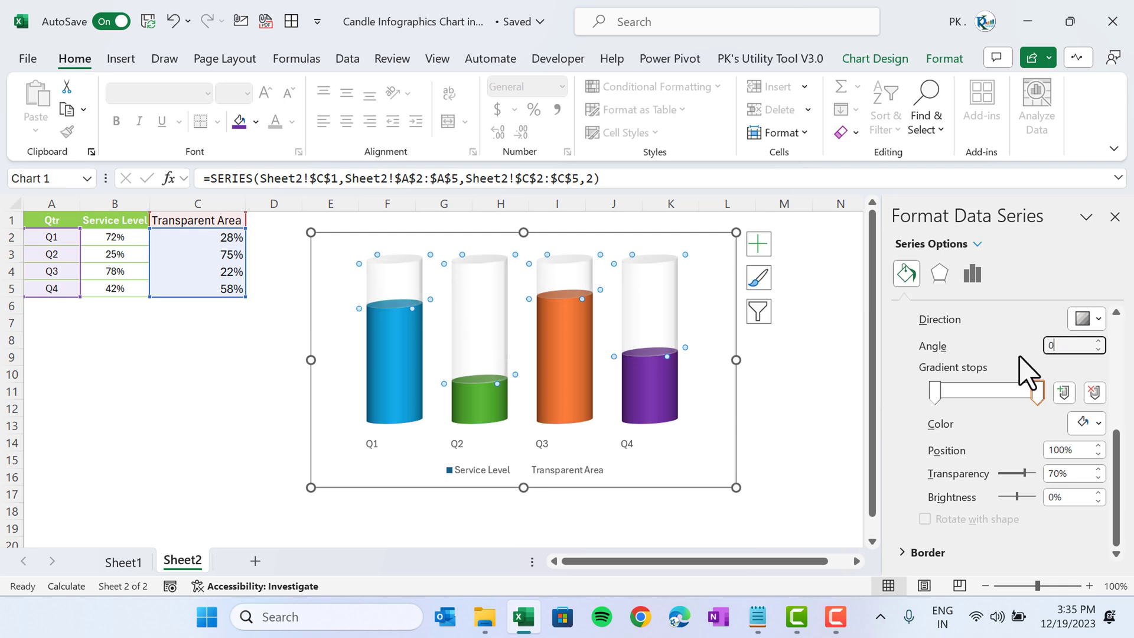
click(1114, 218)
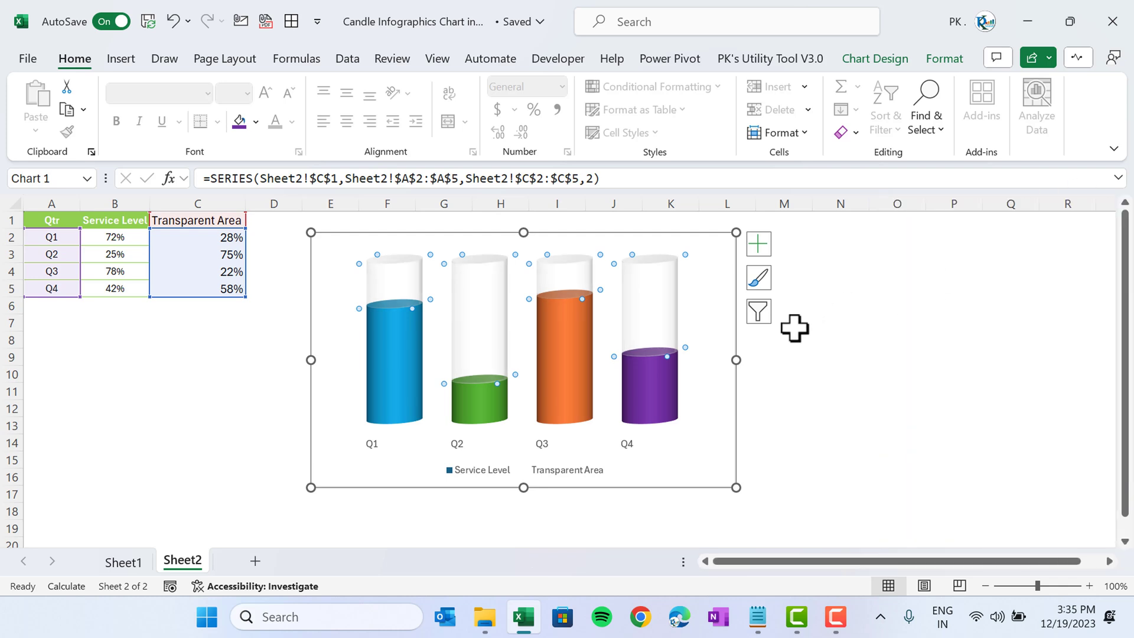
- Delete the chart legend and widen the chart
click(725, 378)
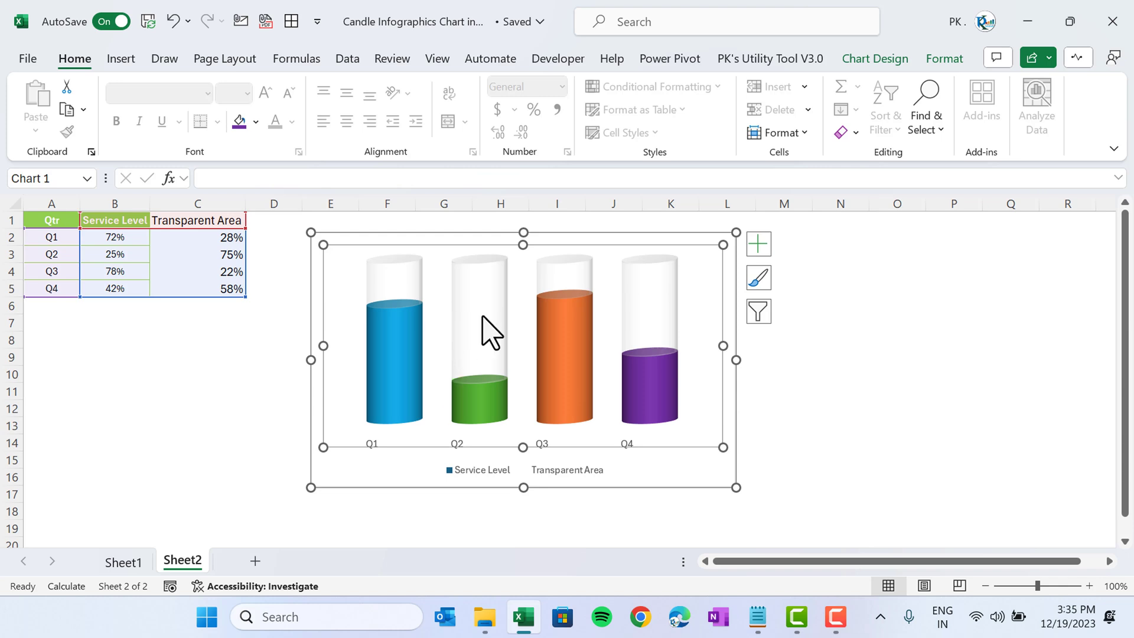
click(582, 479)
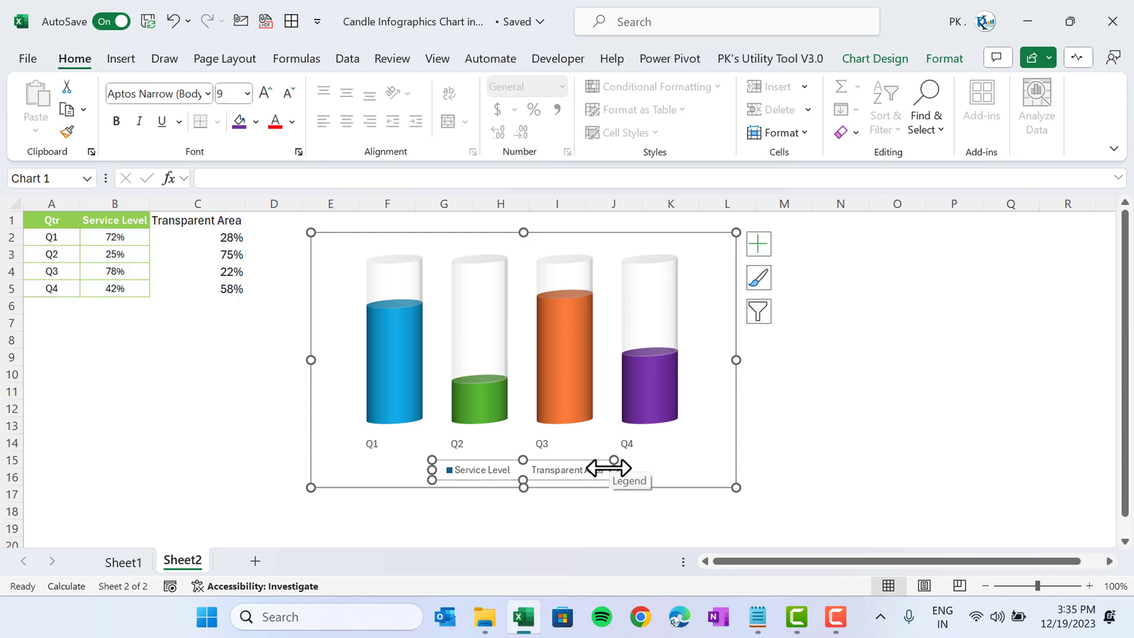
key(Delete)
drag(736, 360, 767, 359)
- Reduce the chart's 3-D X rotation to 10°
right_click(592, 348)
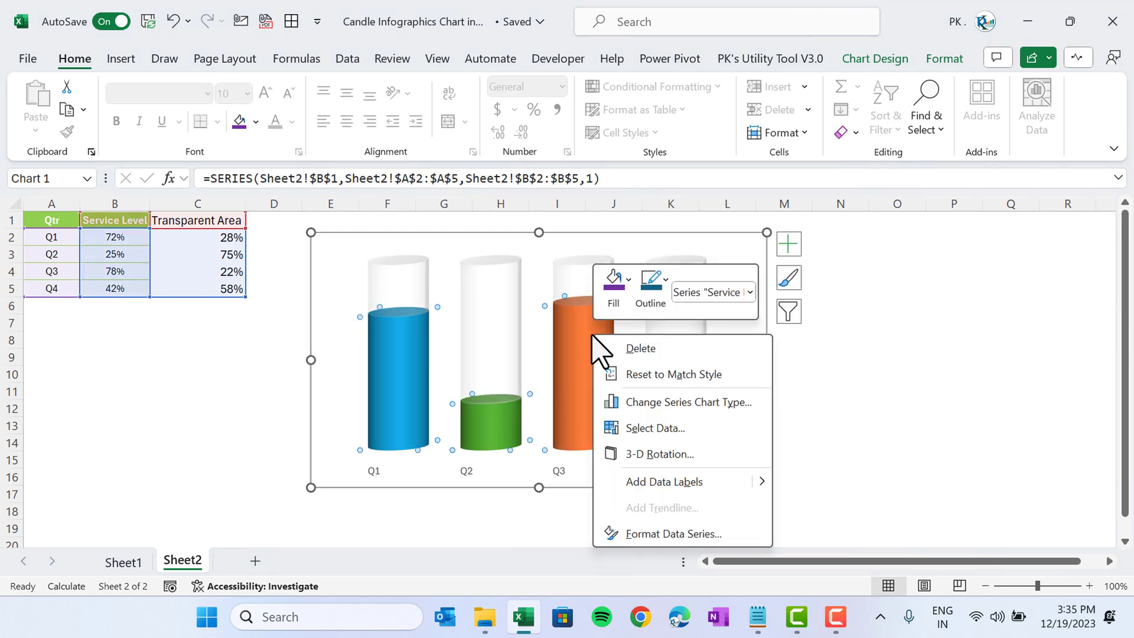
click(680, 453)
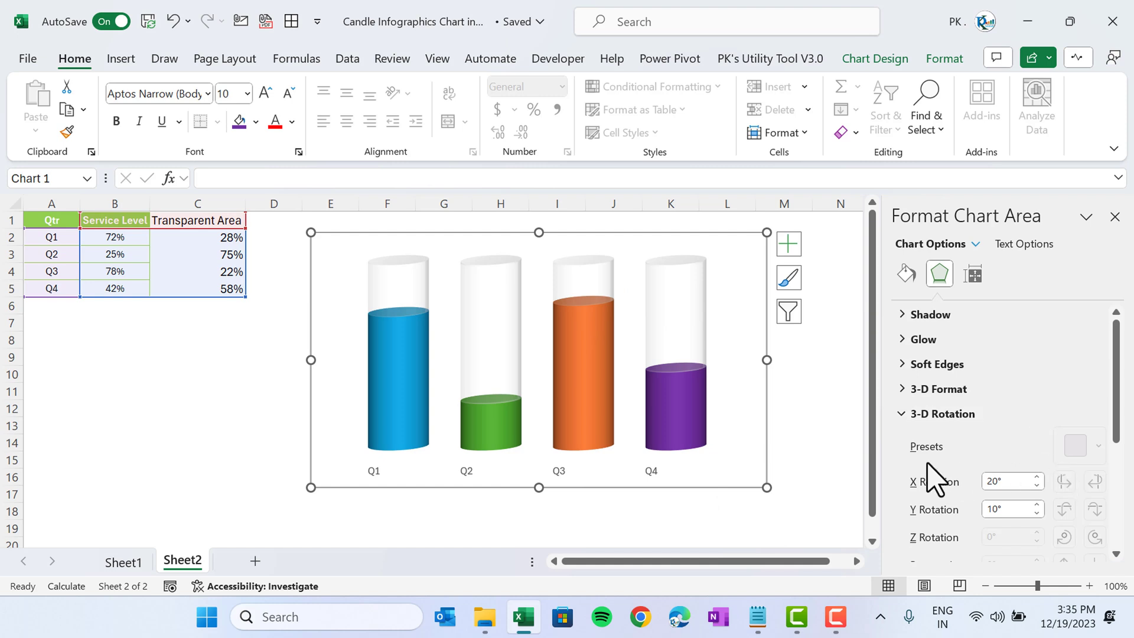
click(1036, 485)
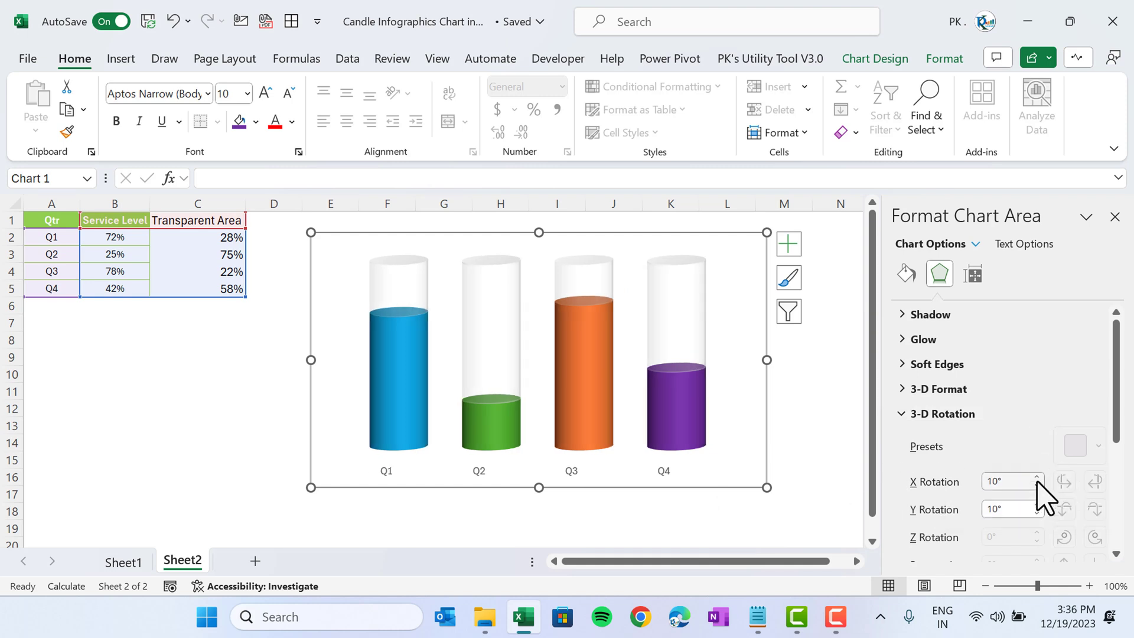
click(1115, 217)
click(850, 407)
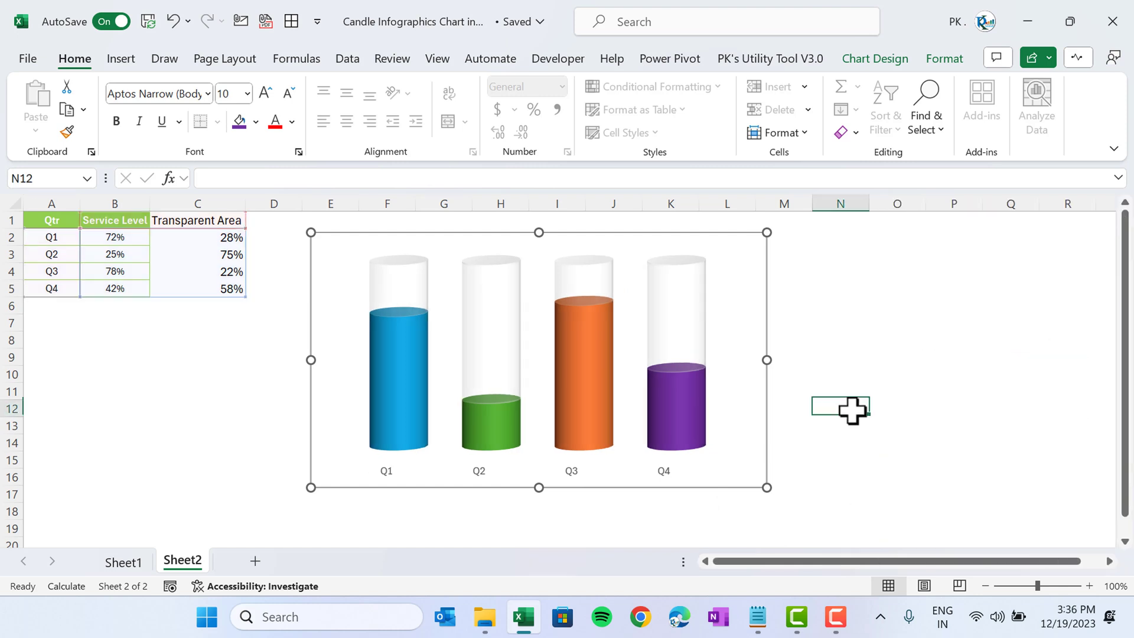
- Give the chart area No Fill and No Outline
click(606, 244)
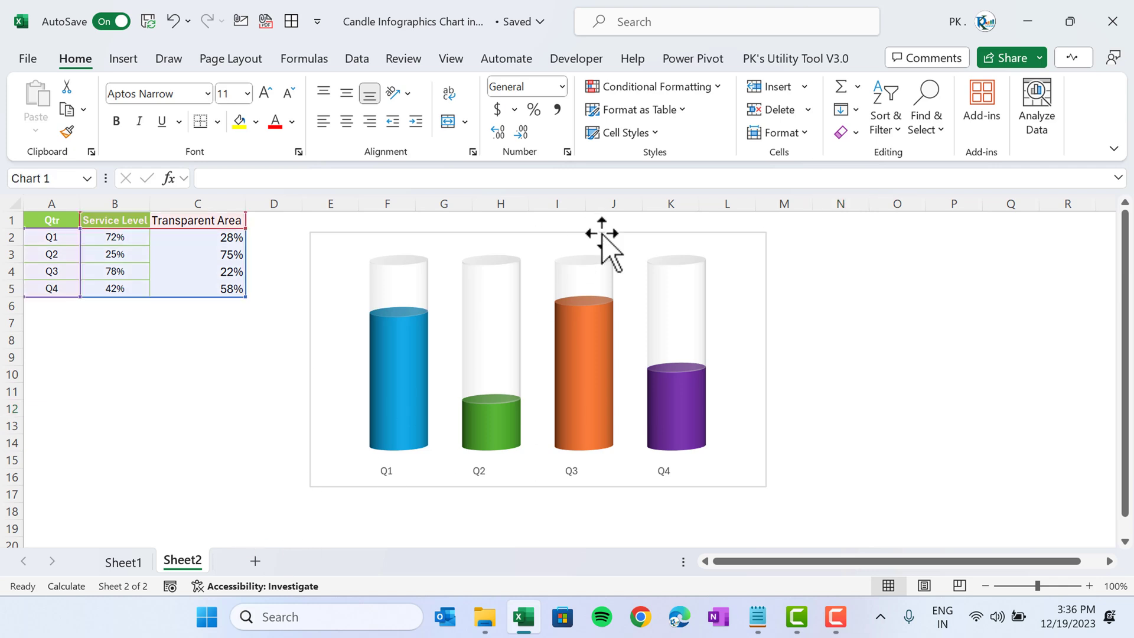
click(944, 58)
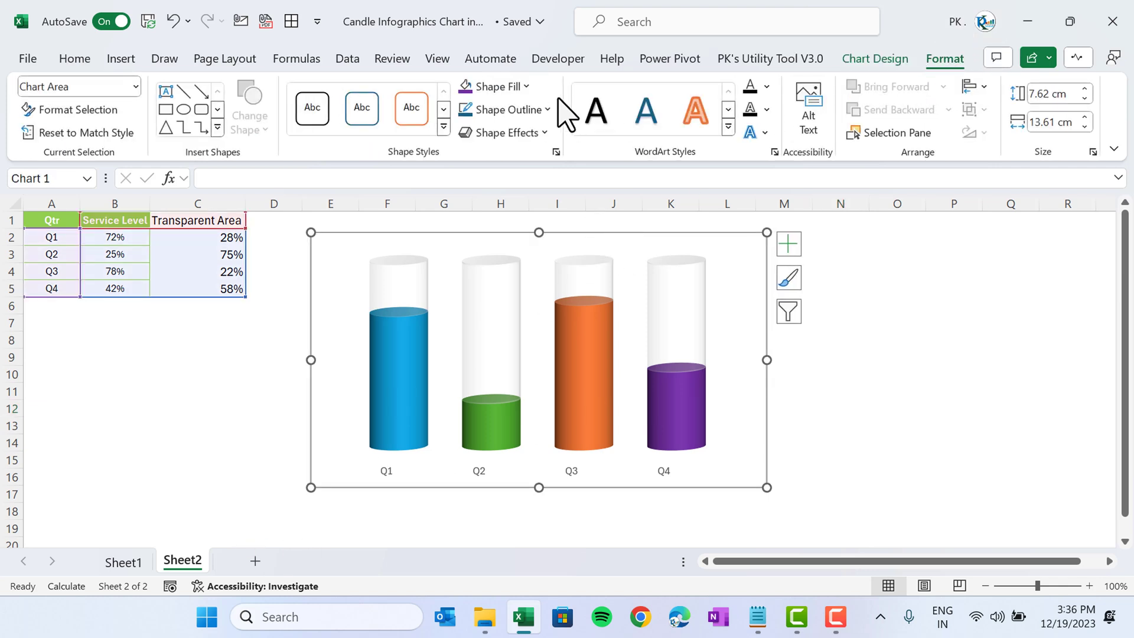
click(523, 88)
click(519, 309)
click(521, 110)
click(517, 333)
key(Escape)
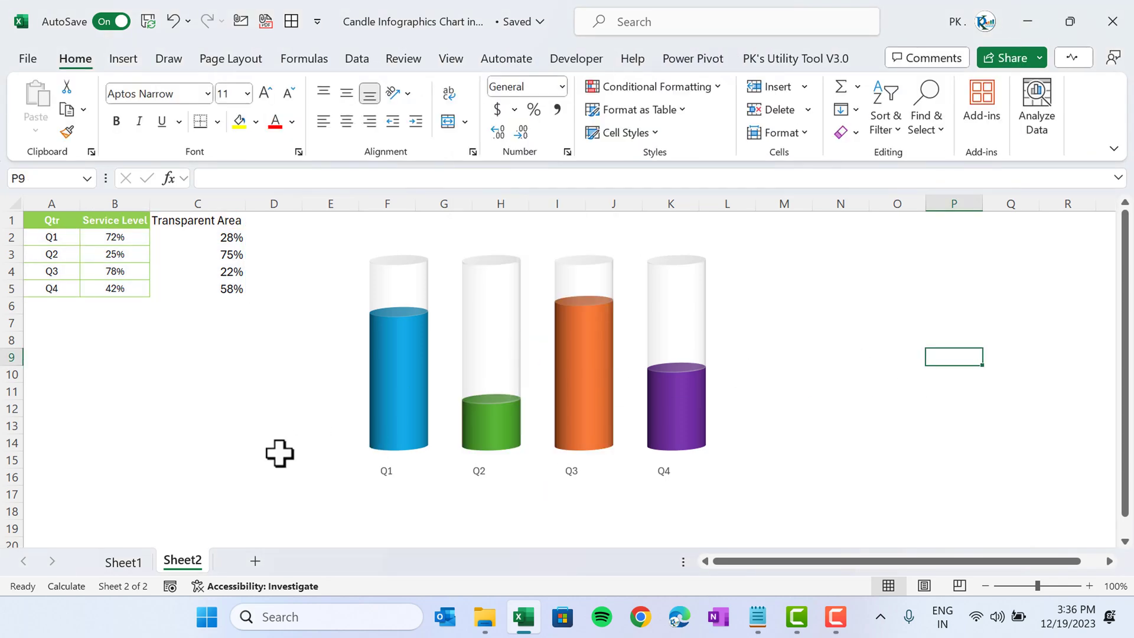
- Draw an oval circle on the sheet to the left of the chart
click(124, 59)
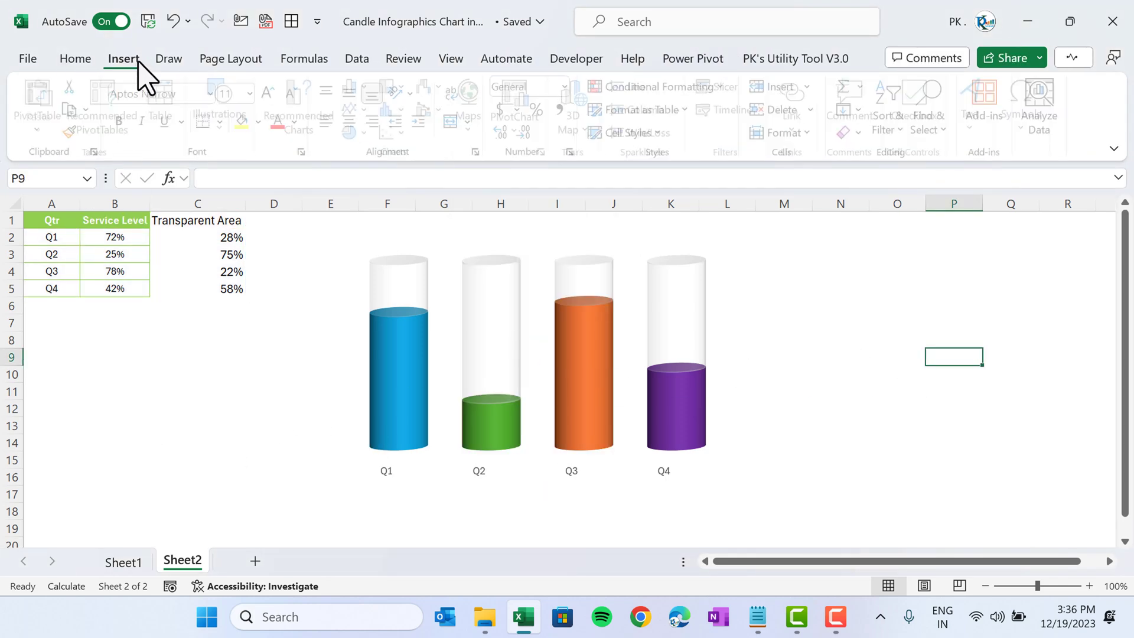
click(223, 137)
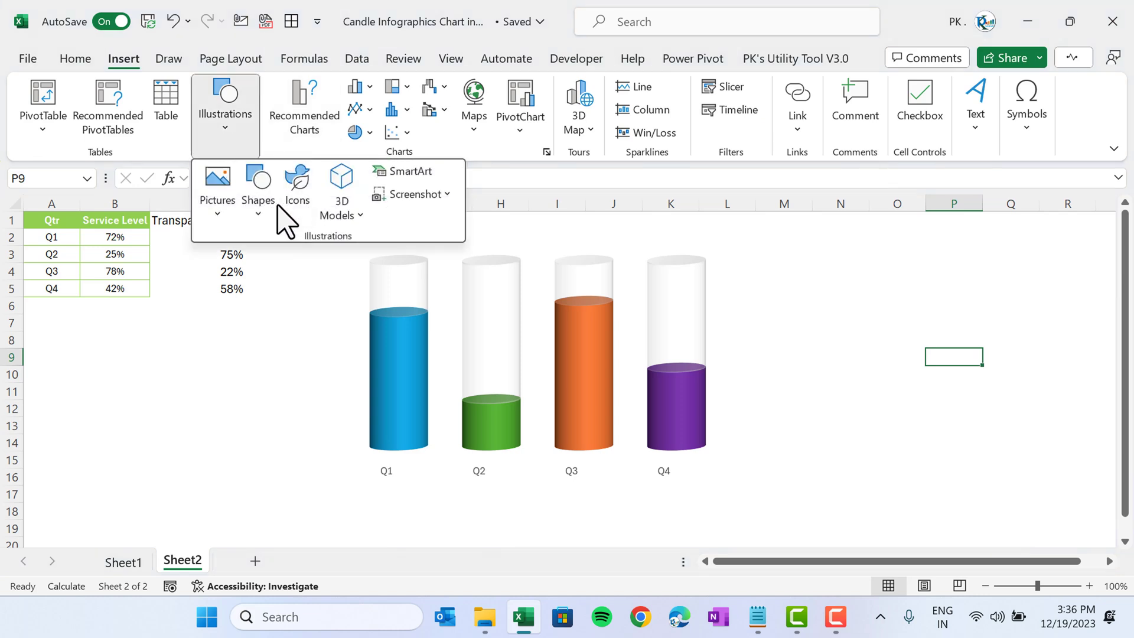
click(273, 225)
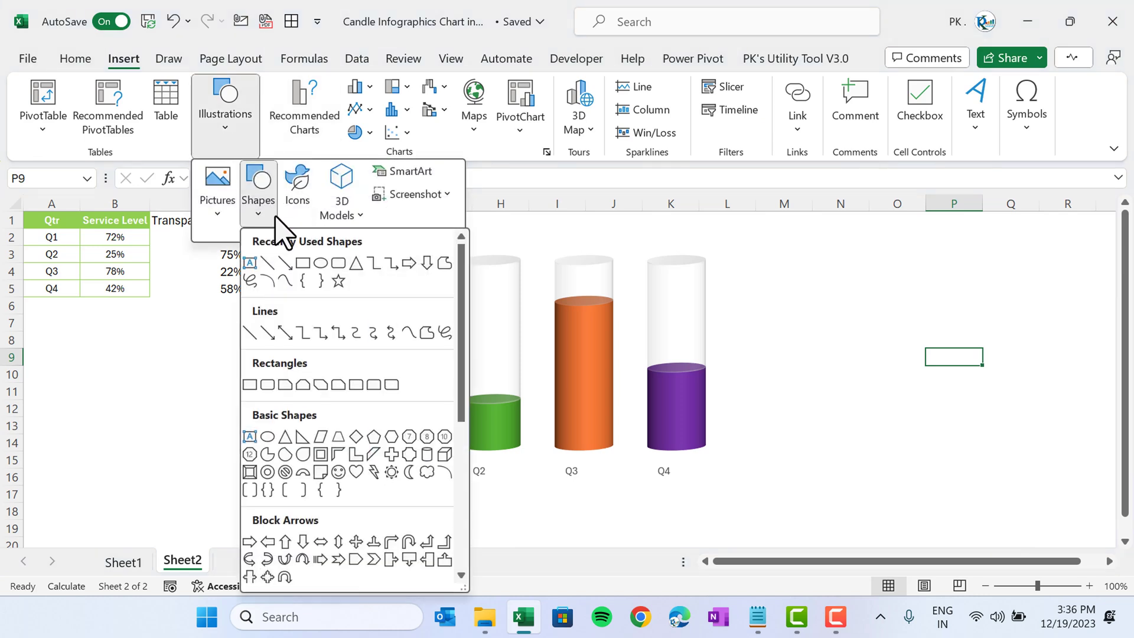
click(271, 439)
click(136, 392)
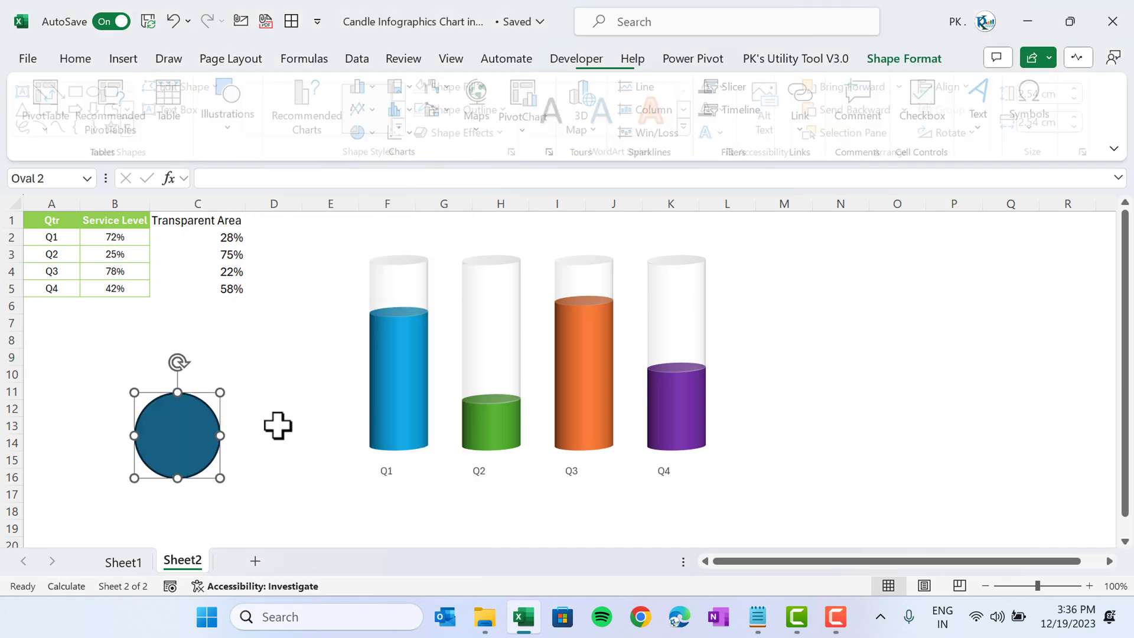
drag(197, 425, 213, 411)
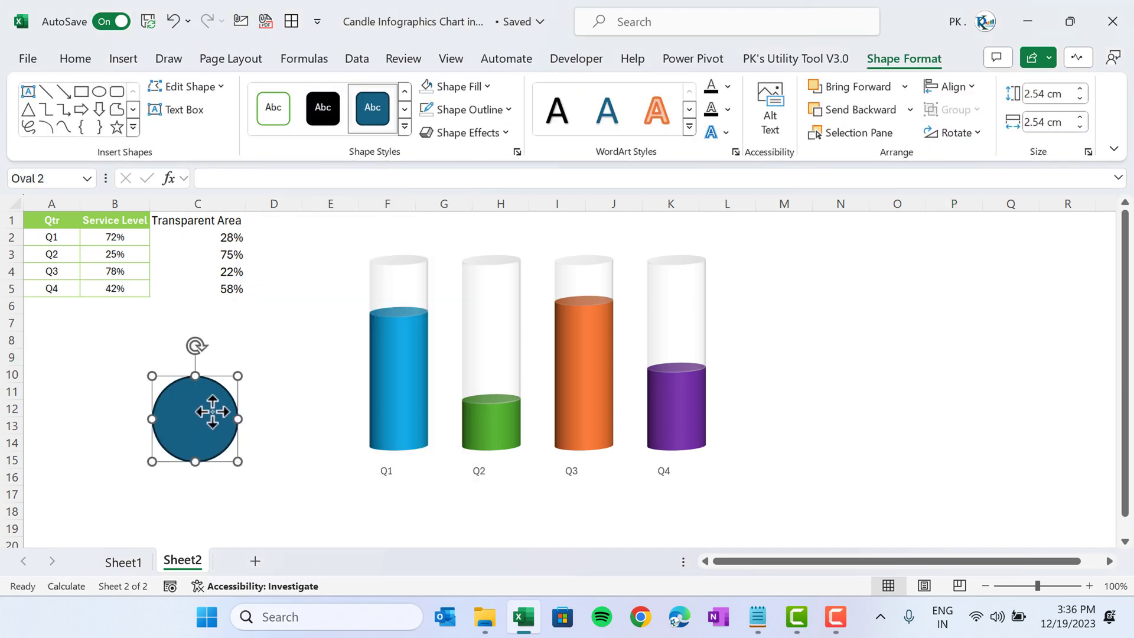
- Fill the circle bright blue and remove its outline
click(473, 89)
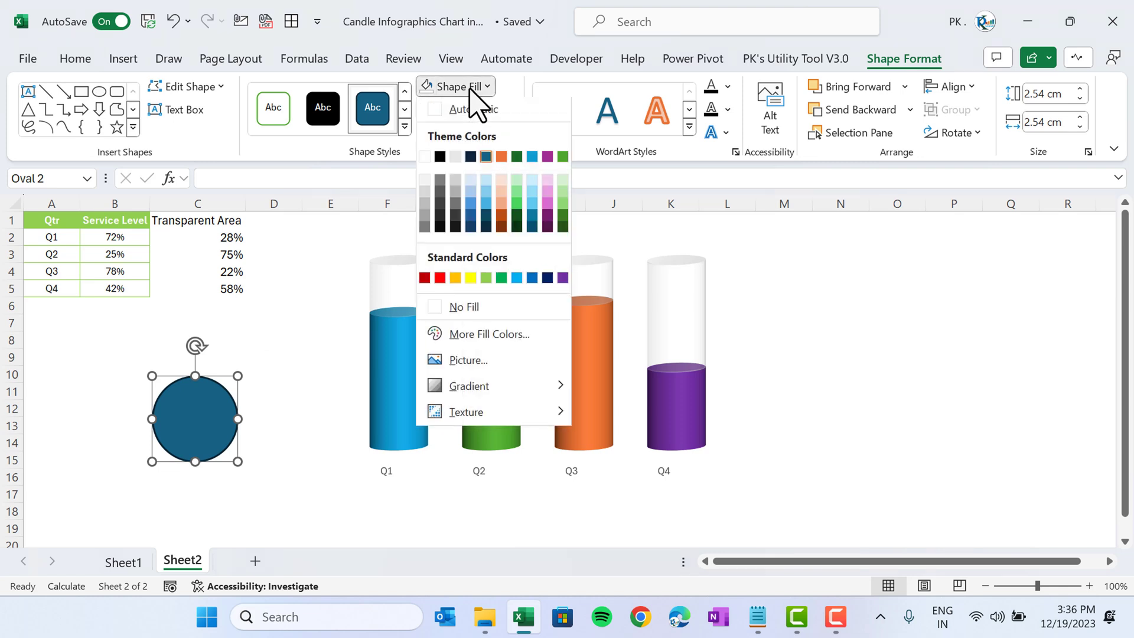
click(532, 157)
click(490, 110)
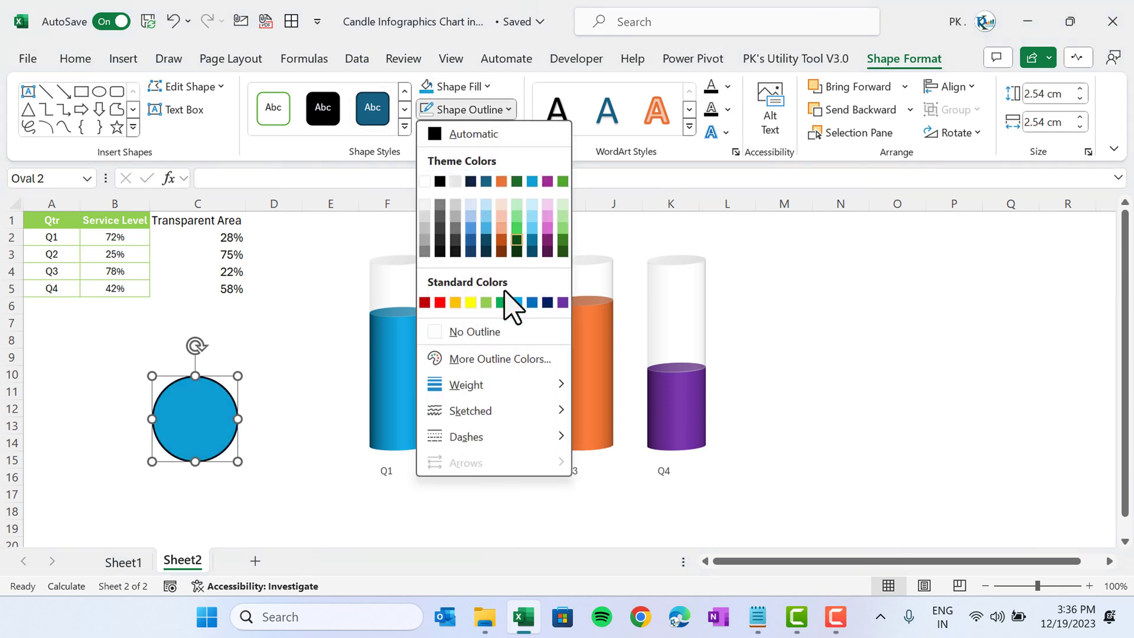
click(476, 331)
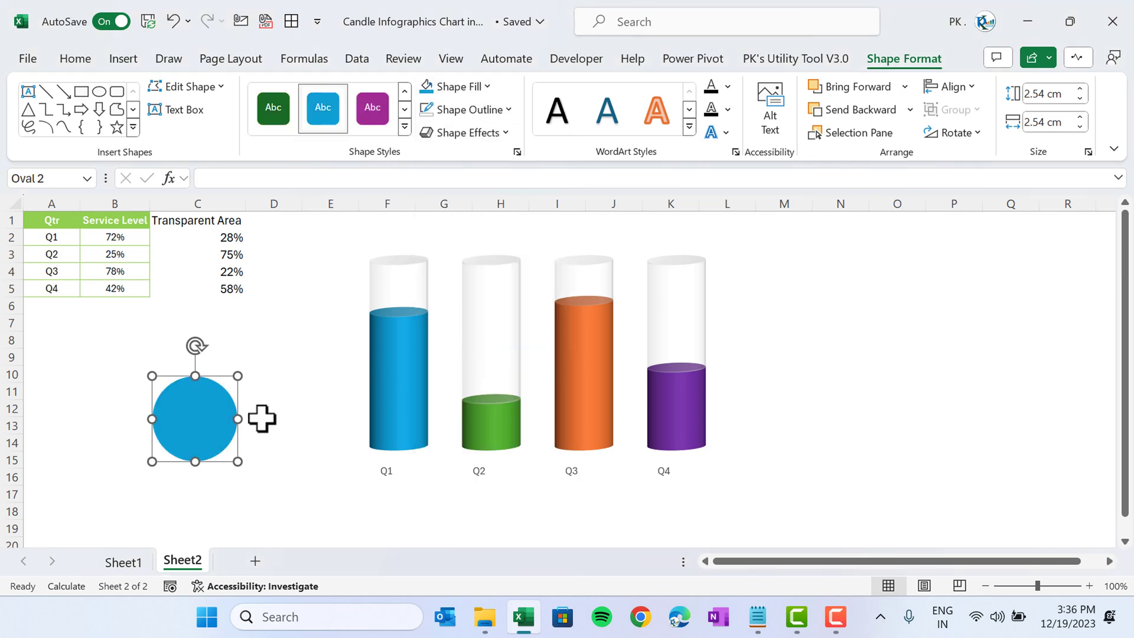
right_click(195, 420)
- Apply the Perspective: Relaxed 3-D rotation to the circle and lower its Y rotation to 280°
click(273, 579)
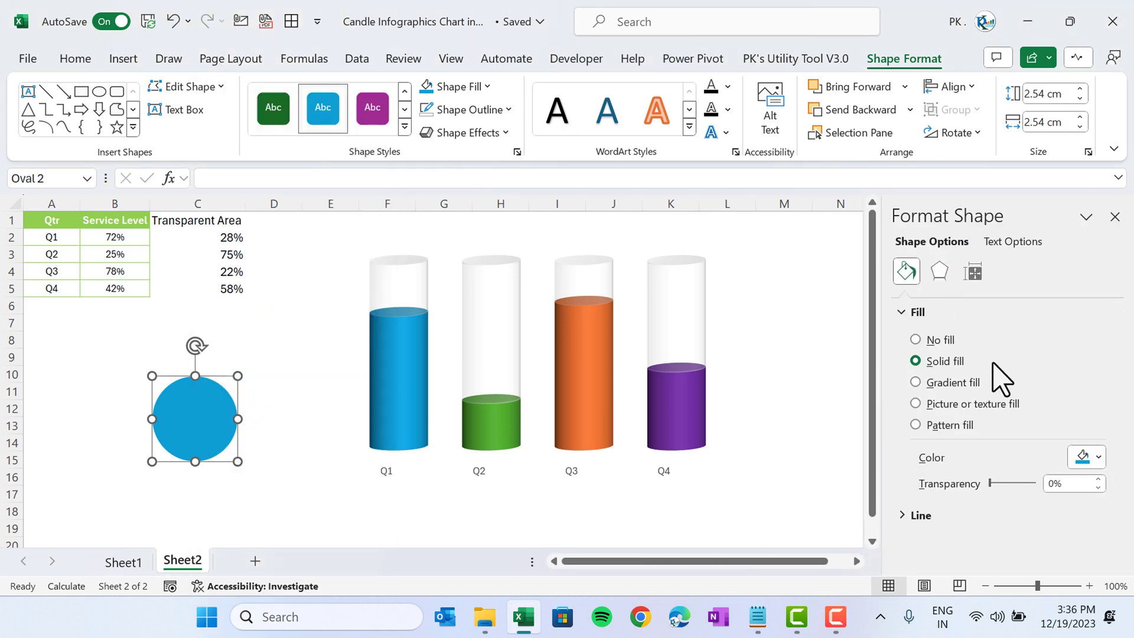
click(938, 275)
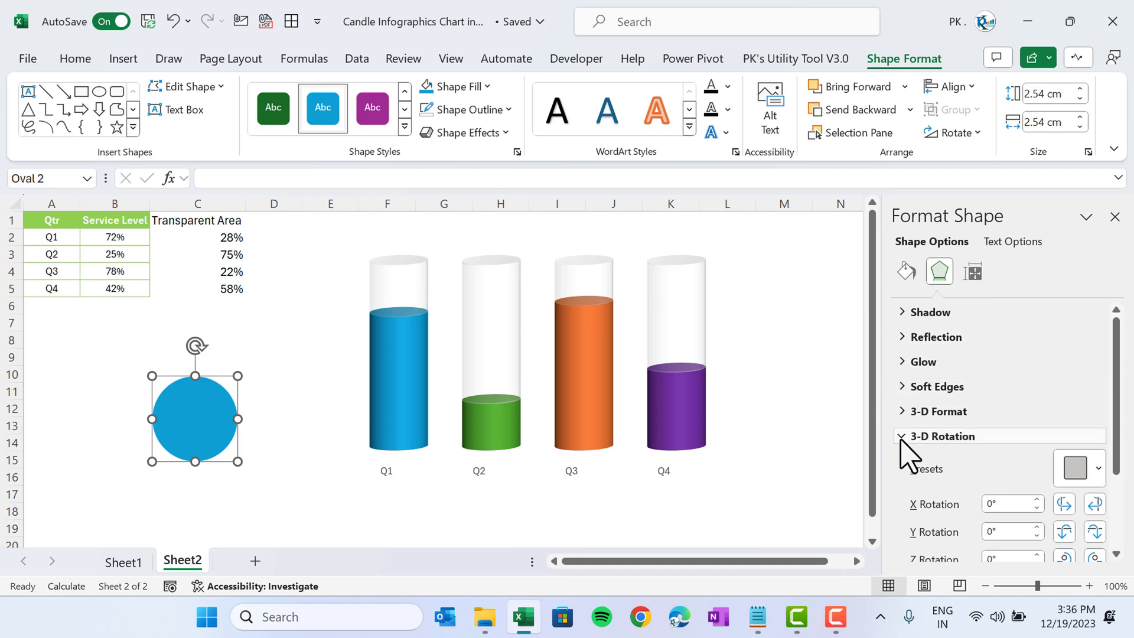
scroll(1012, 399, down, 3)
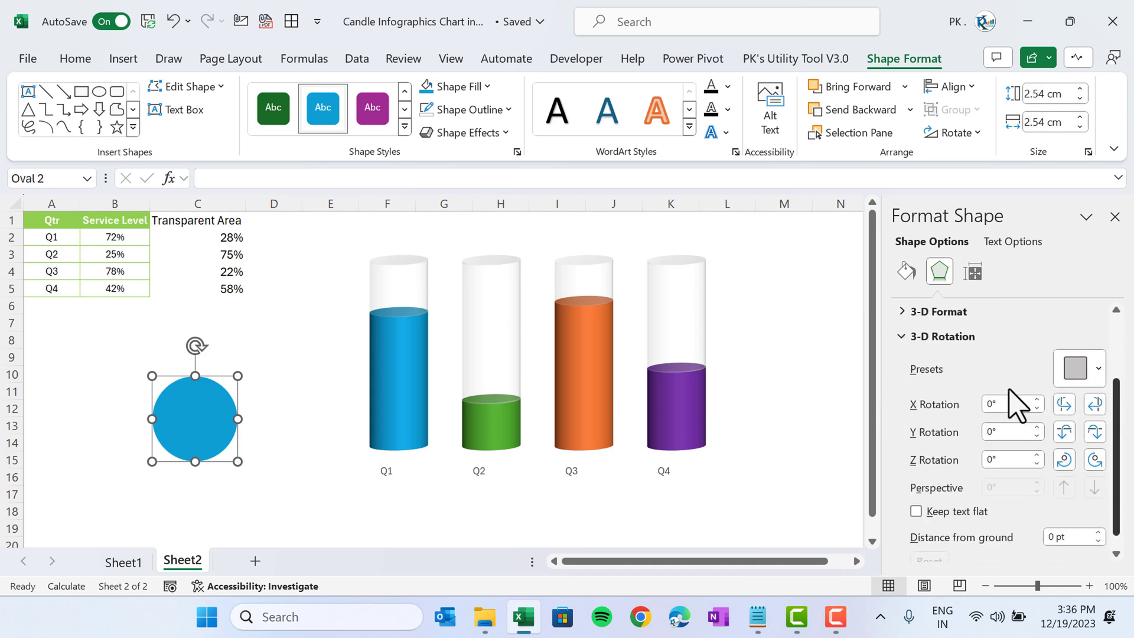
click(1097, 378)
drag(1121, 195, 1121, 248)
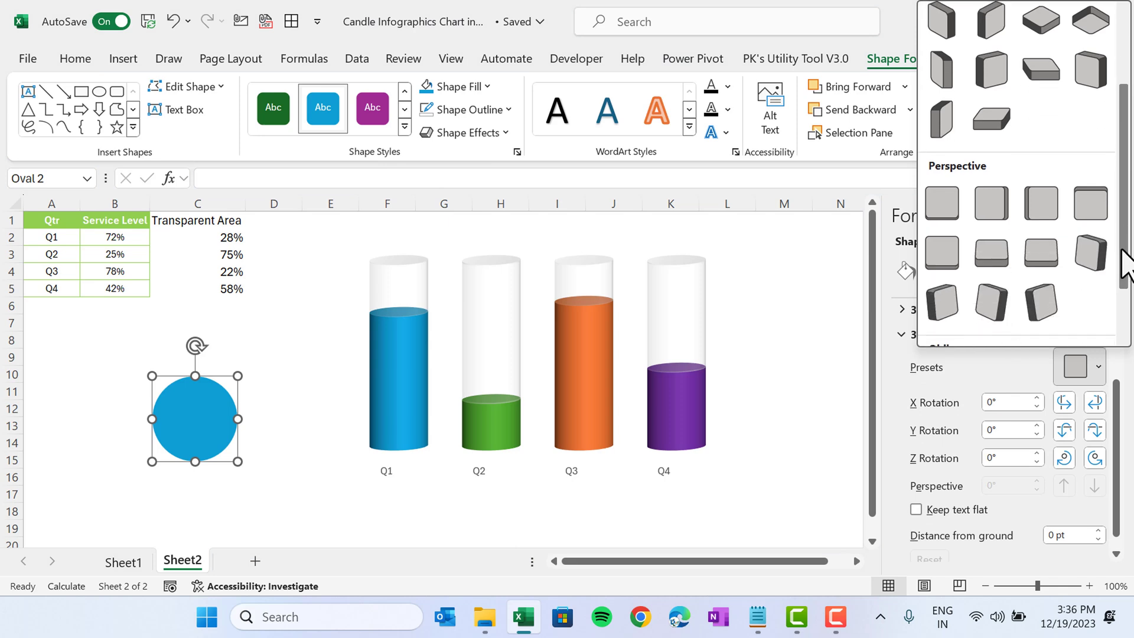
click(1048, 260)
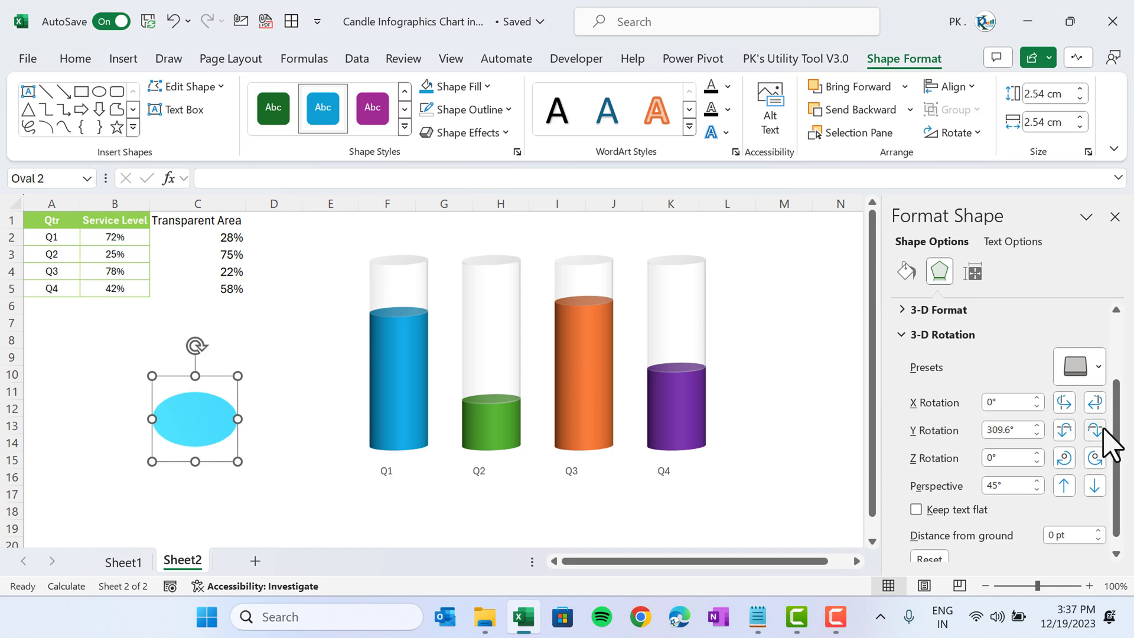
click(1037, 434)
click(1036, 434)
click(1036, 434)
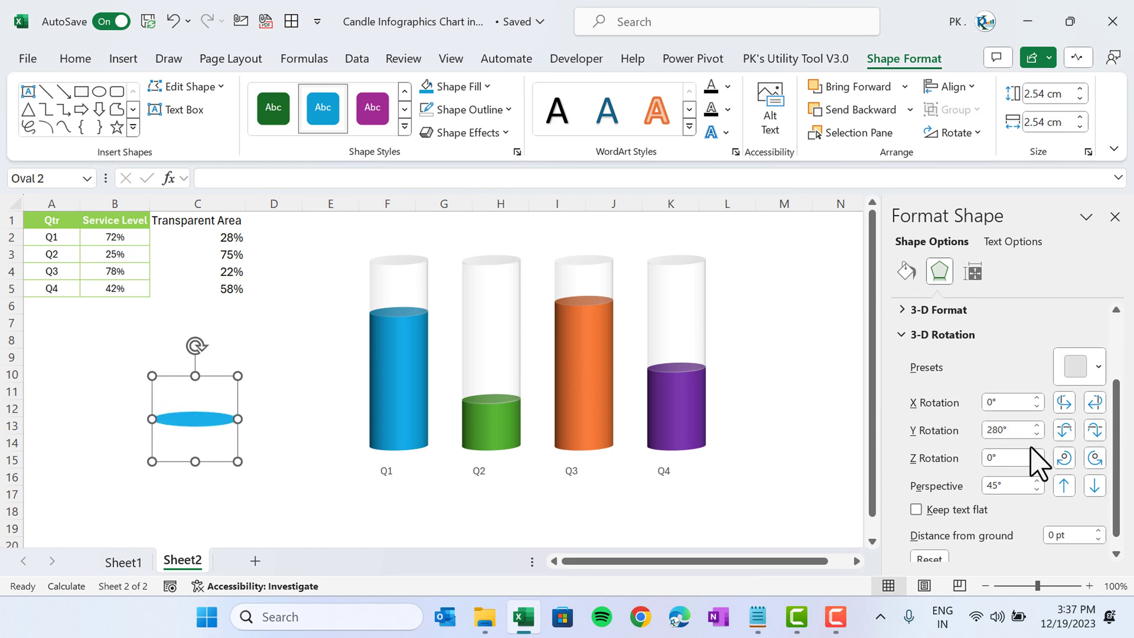
click(910, 310)
- Give the blue disc a Slant top bevel, 14 pt wide and 11 pt high
click(960, 361)
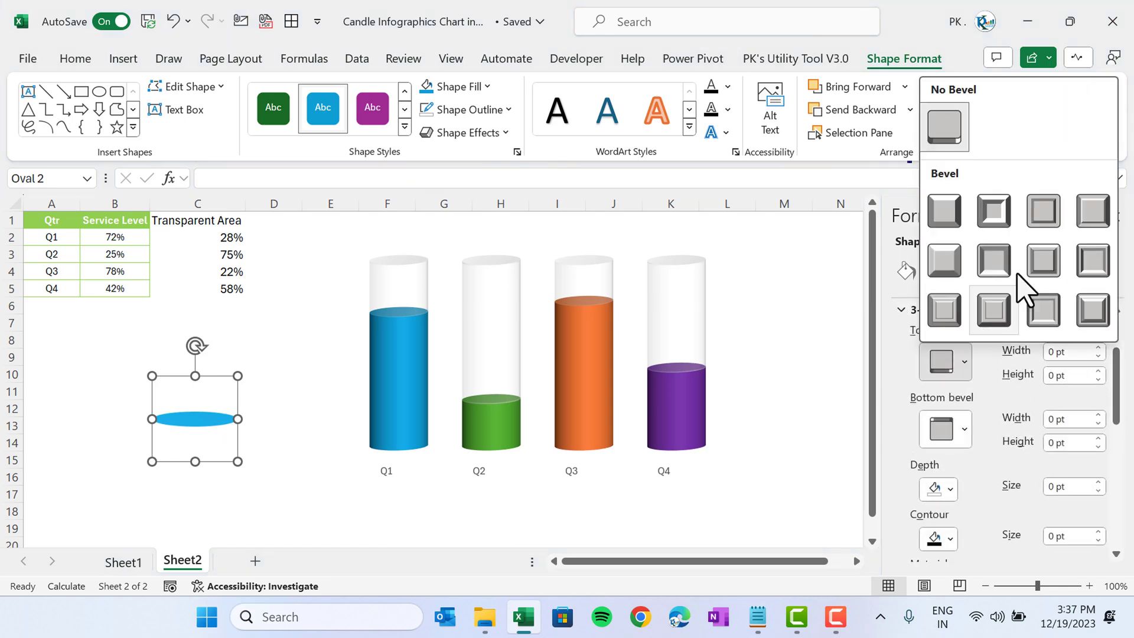
click(1092, 224)
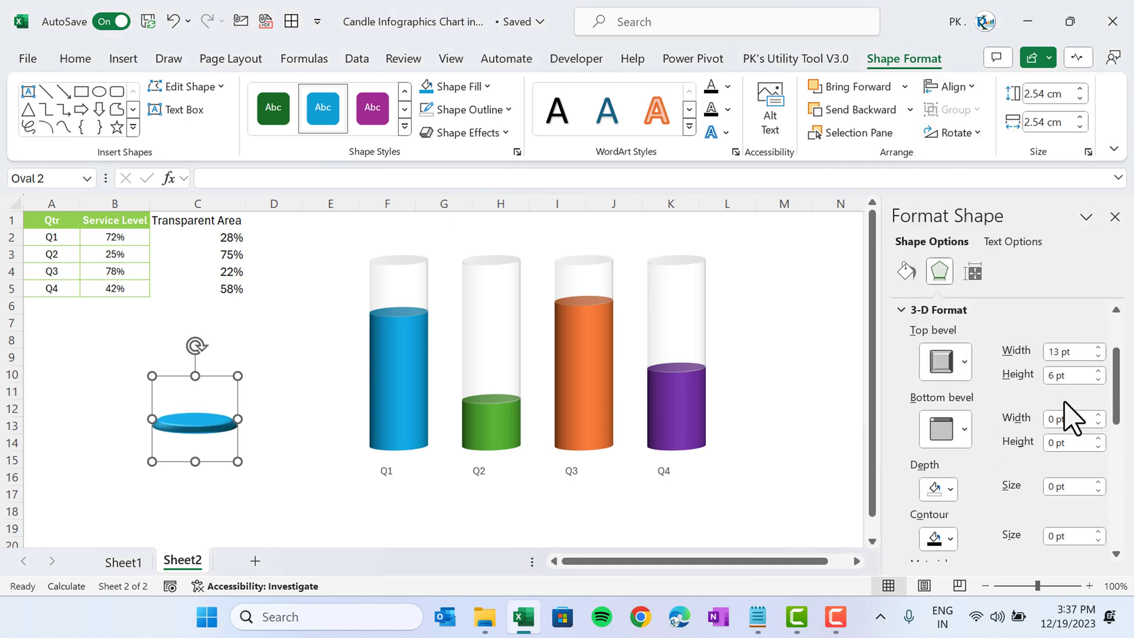
click(1097, 371)
click(1098, 372)
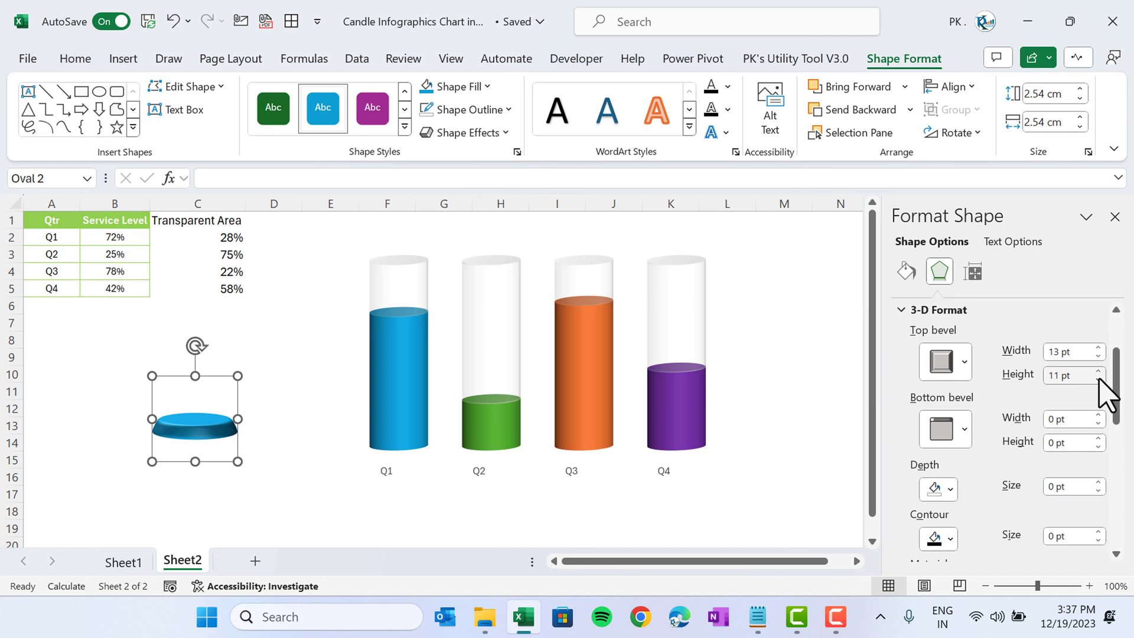
click(1097, 348)
- Stack a smaller 1.41 cm copy of the beveled disc on top of the original
drag(202, 429, 244, 382)
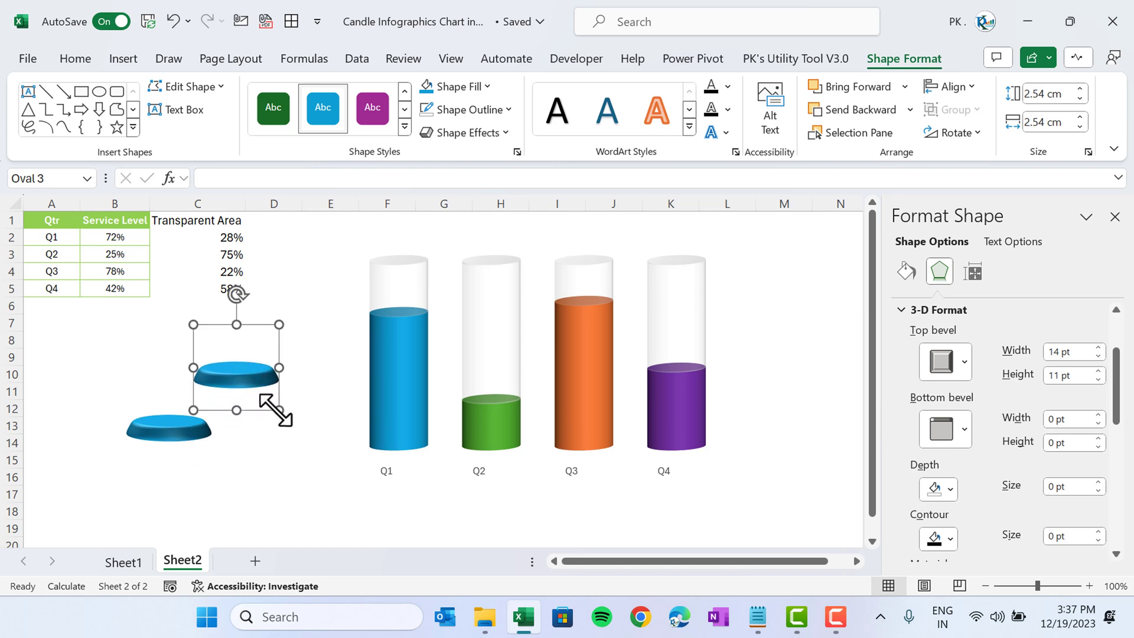
drag(278, 410, 171, 413)
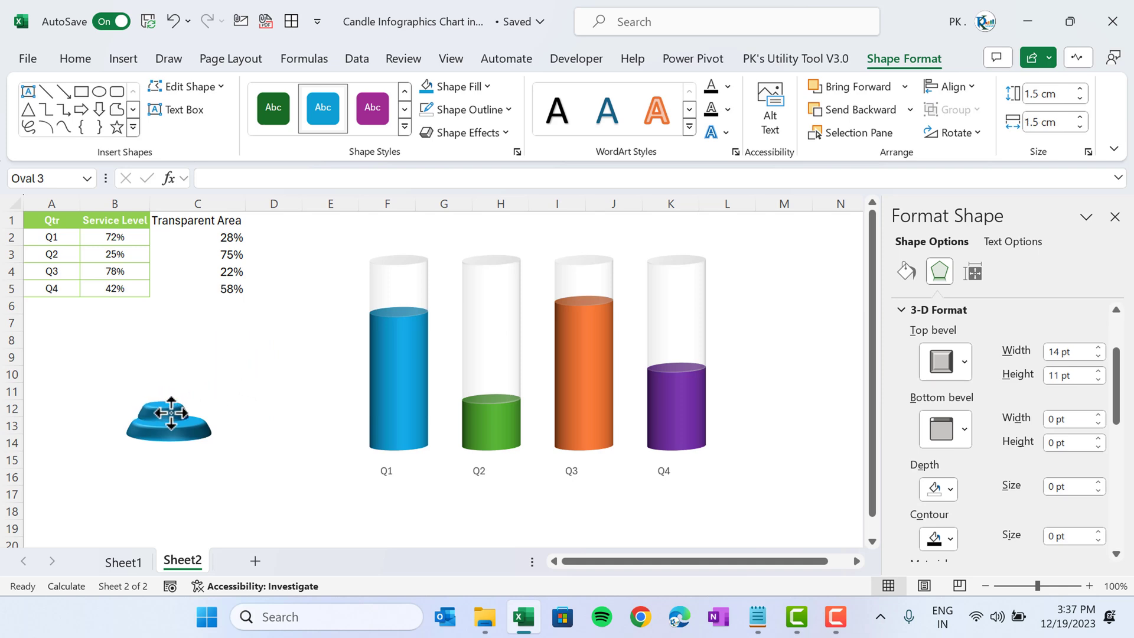
ctrl+click(208, 439)
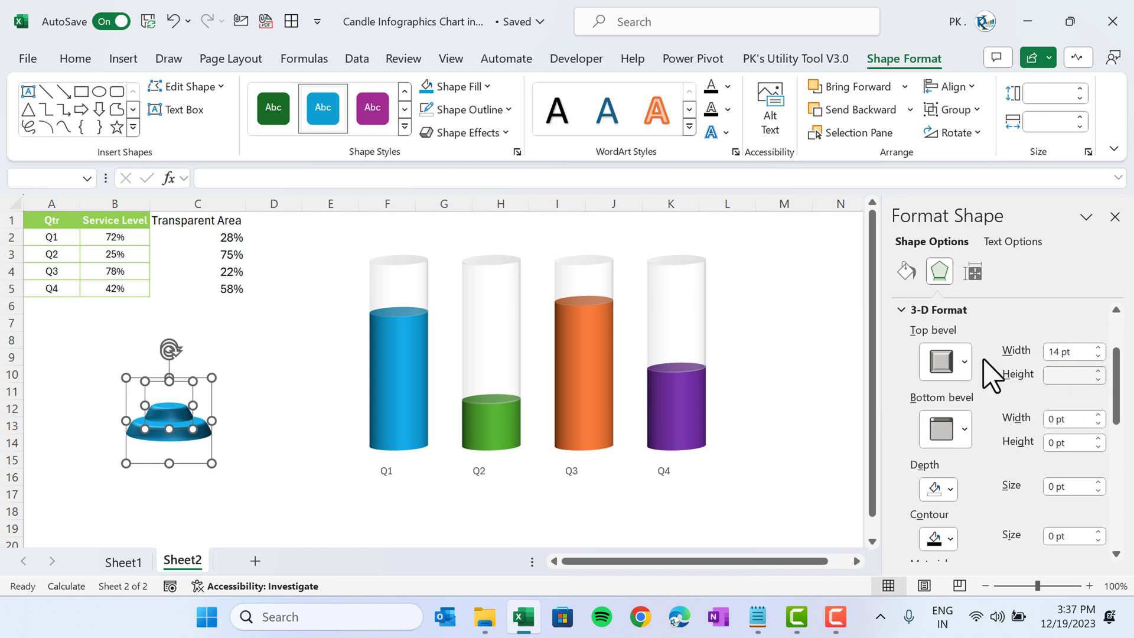
drag(1118, 381, 1117, 431)
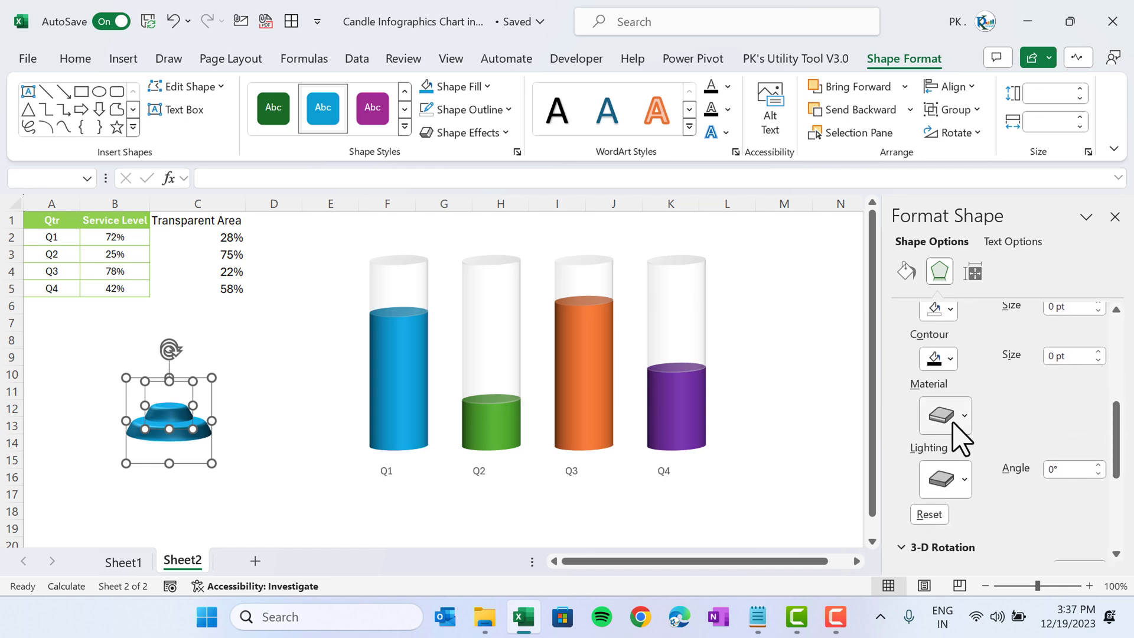
click(966, 416)
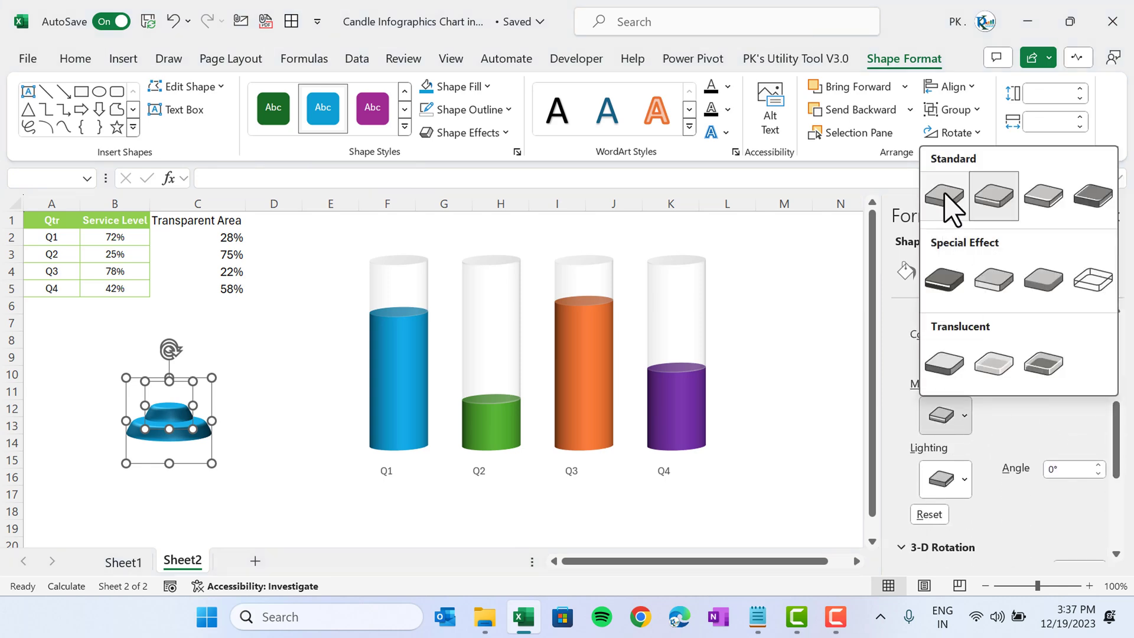
click(417, 379)
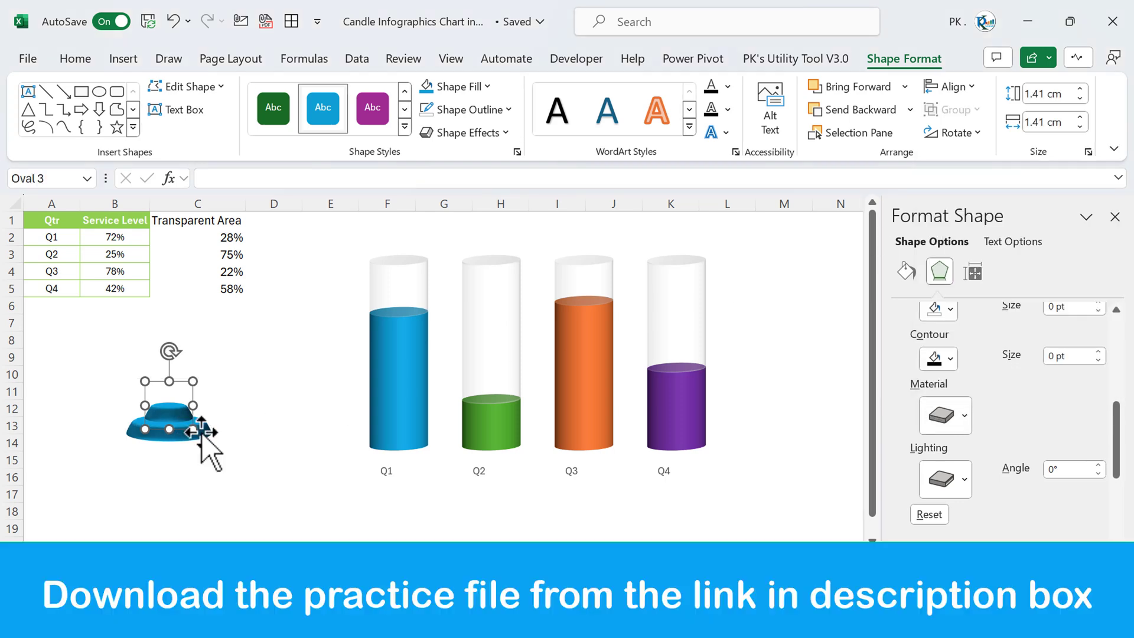
- Group the base pieces into one object and enlarge it slightly
right_click(201, 443)
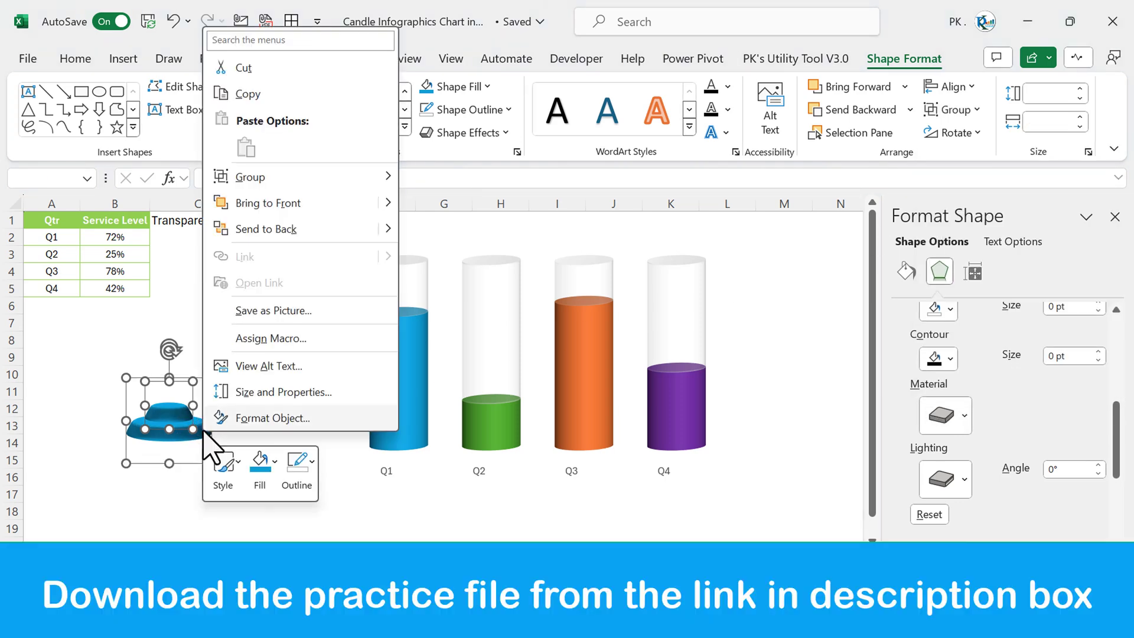
mouse_move(355, 176)
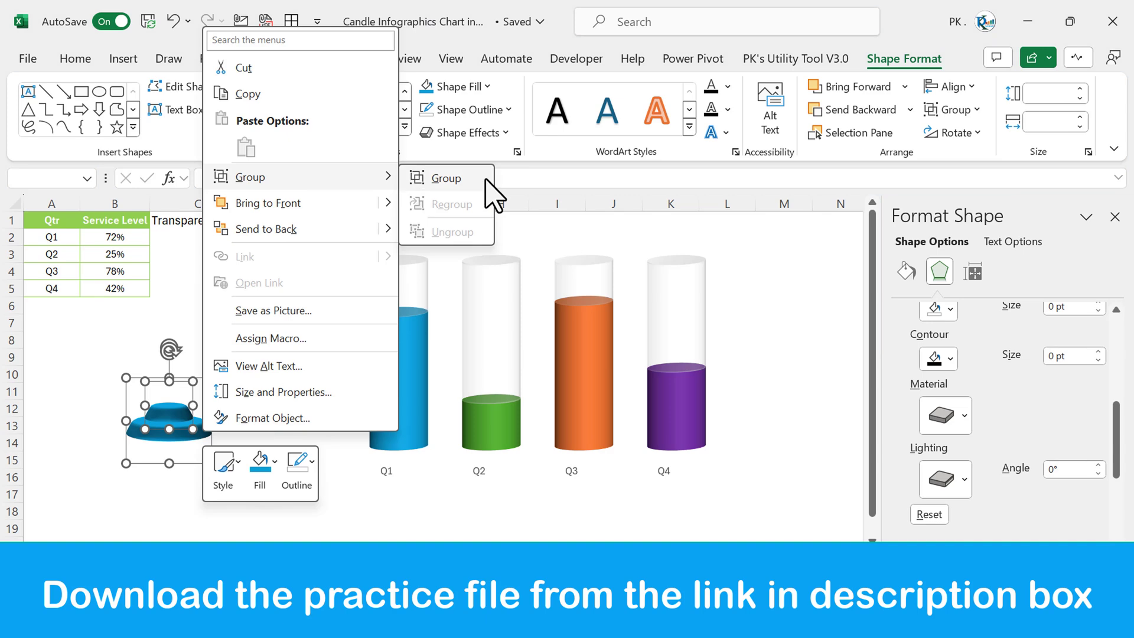
click(440, 177)
drag(217, 469, 240, 485)
- Position the grouped base under the blue Q1 cylinder and send it to the back
click(397, 481)
click(387, 470)
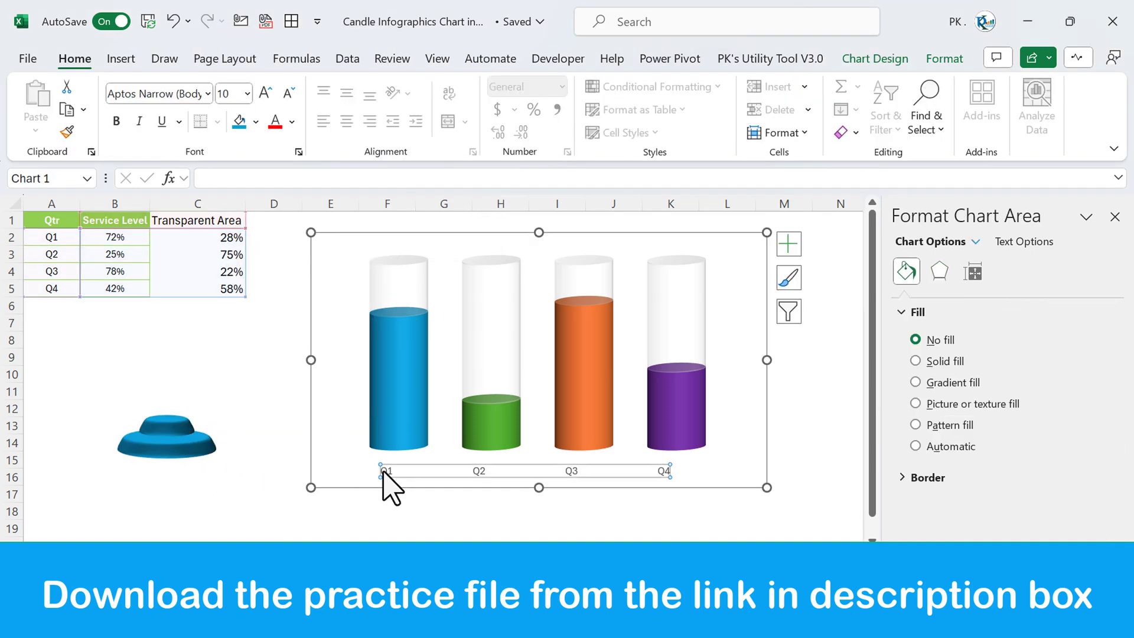
click(664, 472)
click(177, 467)
drag(174, 451, 406, 488)
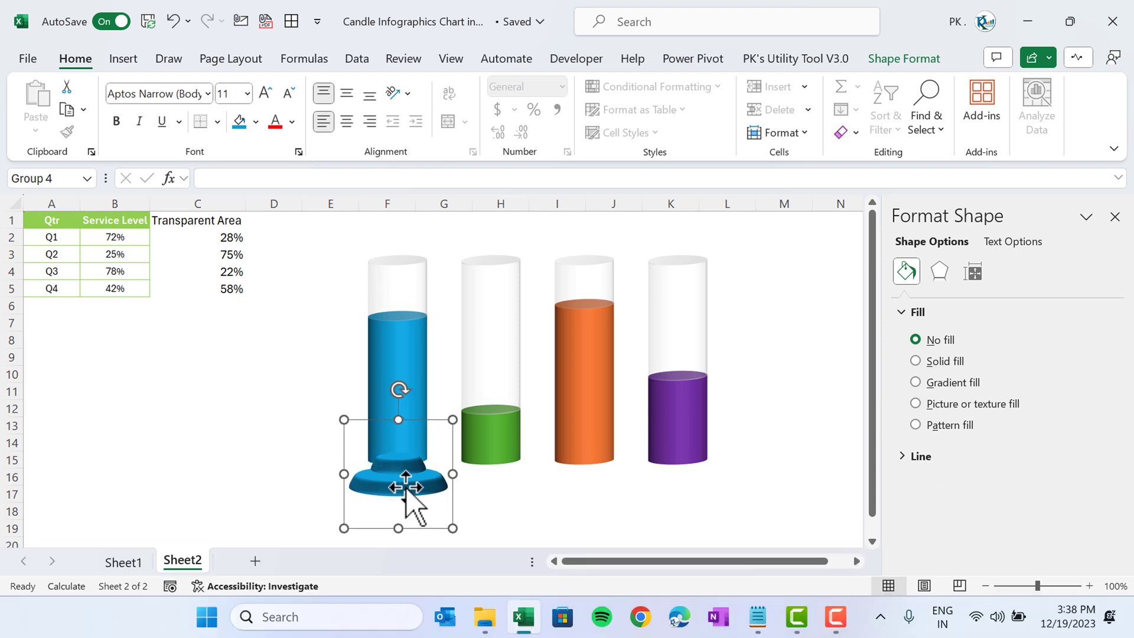
right_click(407, 487)
click(488, 286)
click(417, 503)
click(405, 490)
drag(405, 490, 431, 479)
click(280, 475)
- Raise the Transparent Area series' gap width to 100%
click(481, 286)
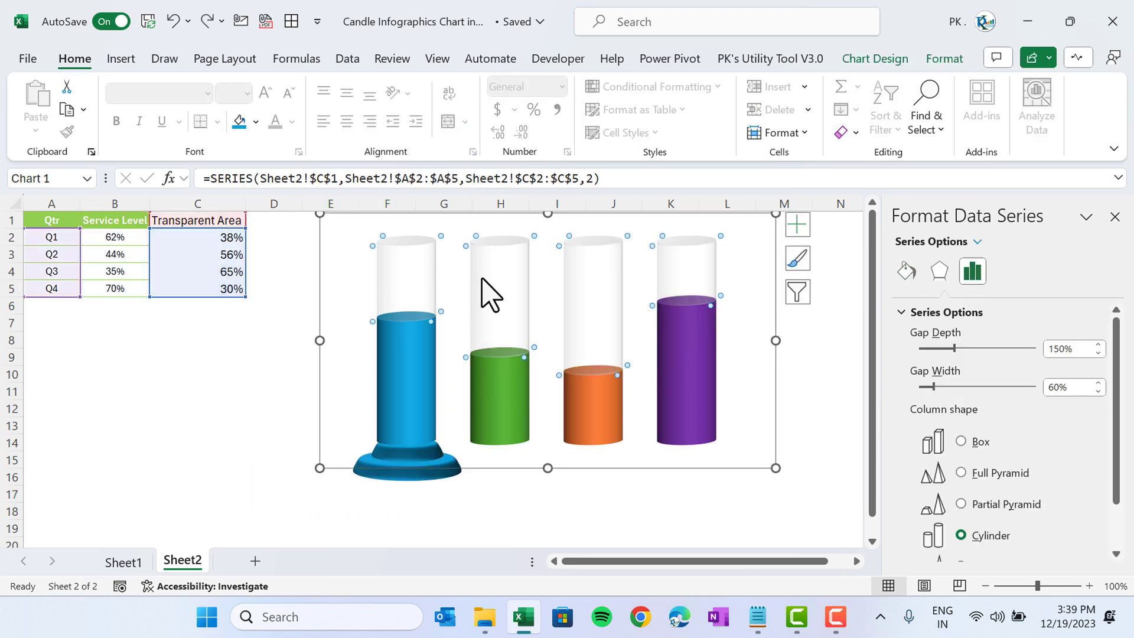
right_click(482, 281)
click(584, 479)
click(1098, 383)
click(1098, 383)
click(1098, 382)
click(1098, 382)
click(1098, 382)
click(1098, 383)
click(1099, 382)
click(1098, 382)
click(1099, 382)
click(1099, 383)
click(1099, 382)
click(1098, 383)
click(1098, 382)
click(1098, 382)
click(1098, 382)
click(1098, 383)
click(1098, 382)
click(1099, 382)
click(1098, 383)
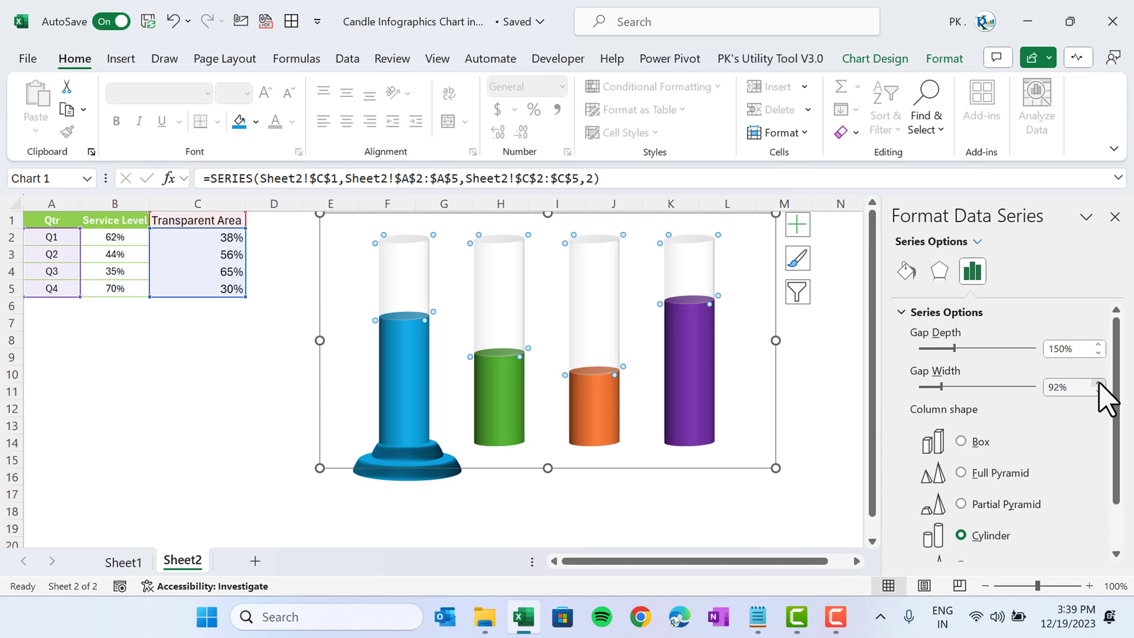
click(1098, 383)
click(1098, 383)
click(1098, 383)
click(1098, 382)
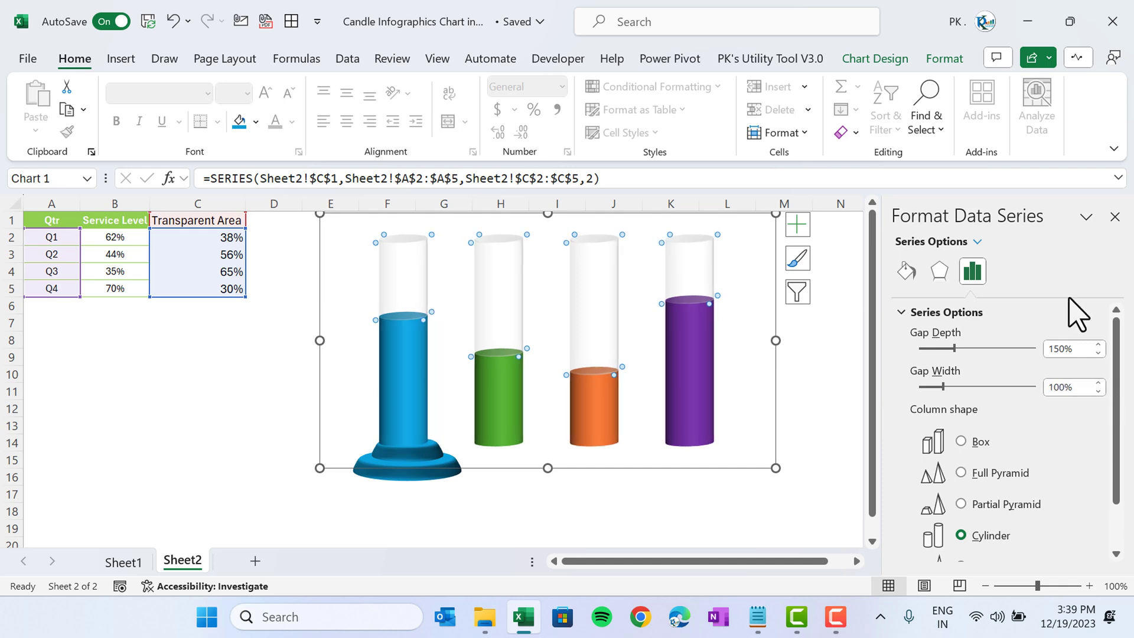
- Close the formatting pane and shorten the chart from its top edge
click(778, 369)
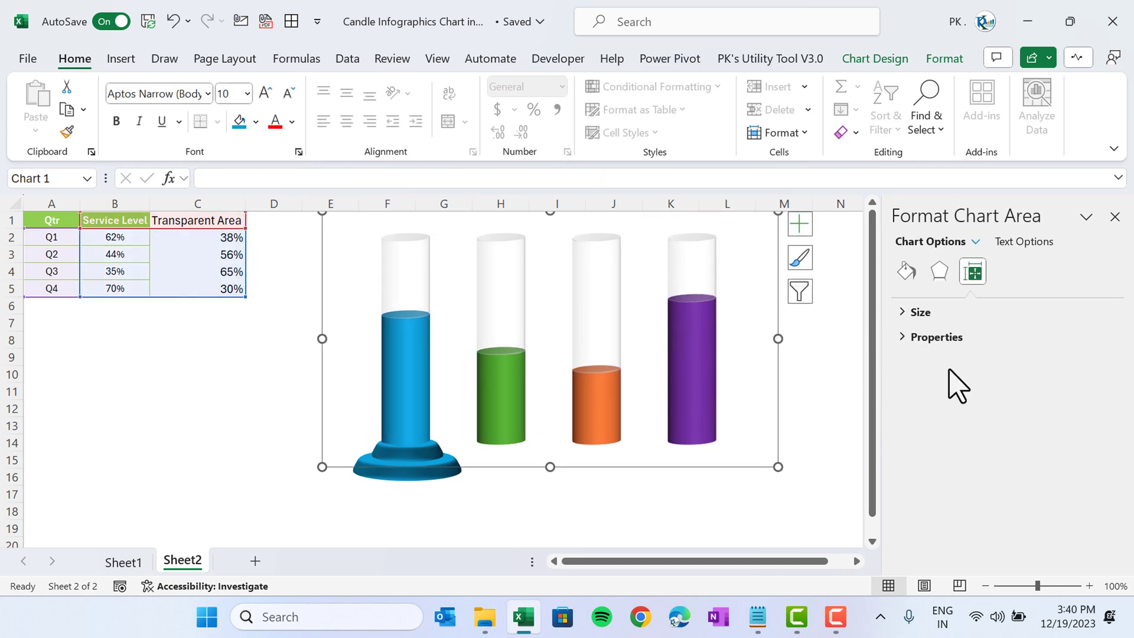
click(1115, 216)
drag(549, 212, 541, 253)
- Copy the base under the Q2 cylinder, colour it dark green, and darken the original base to dark blue
key(Escape)
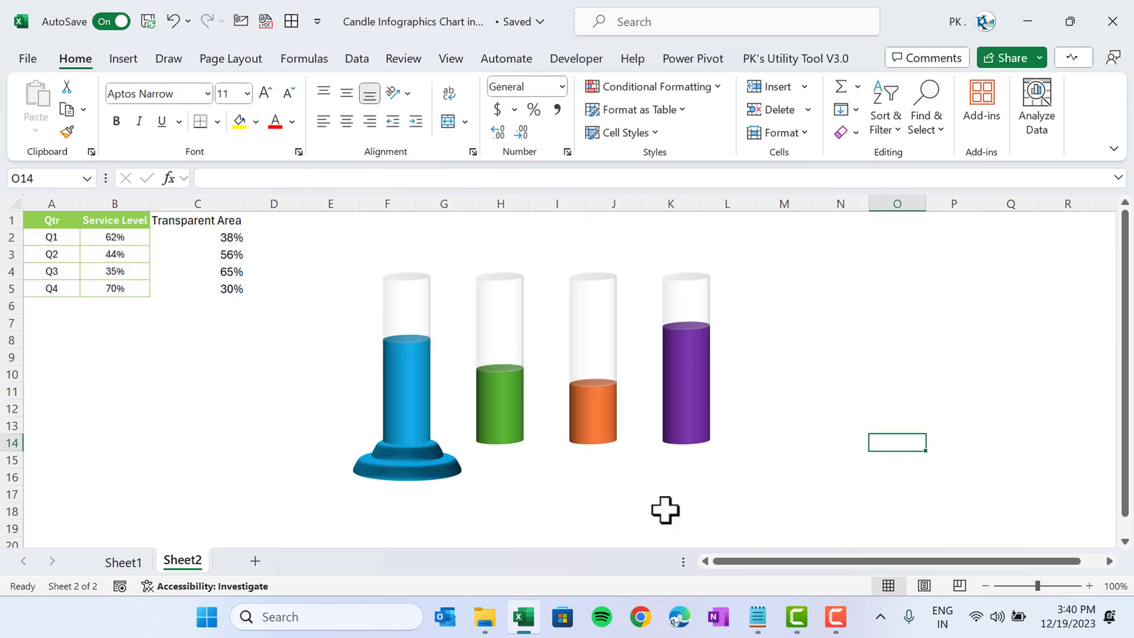
click(427, 475)
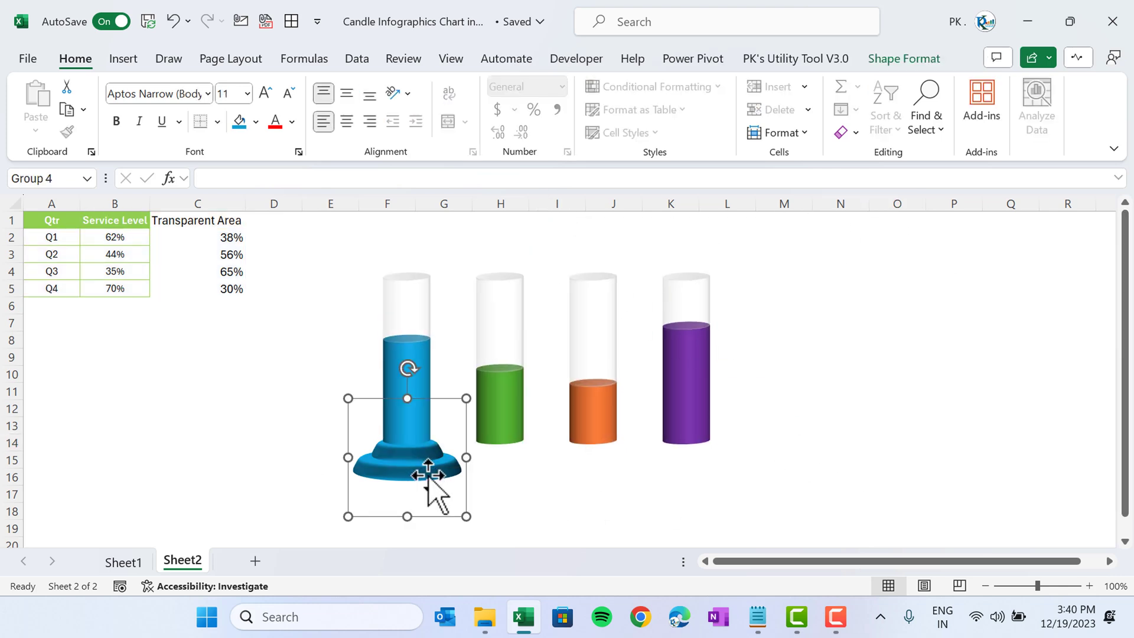
drag(428, 475, 514, 466)
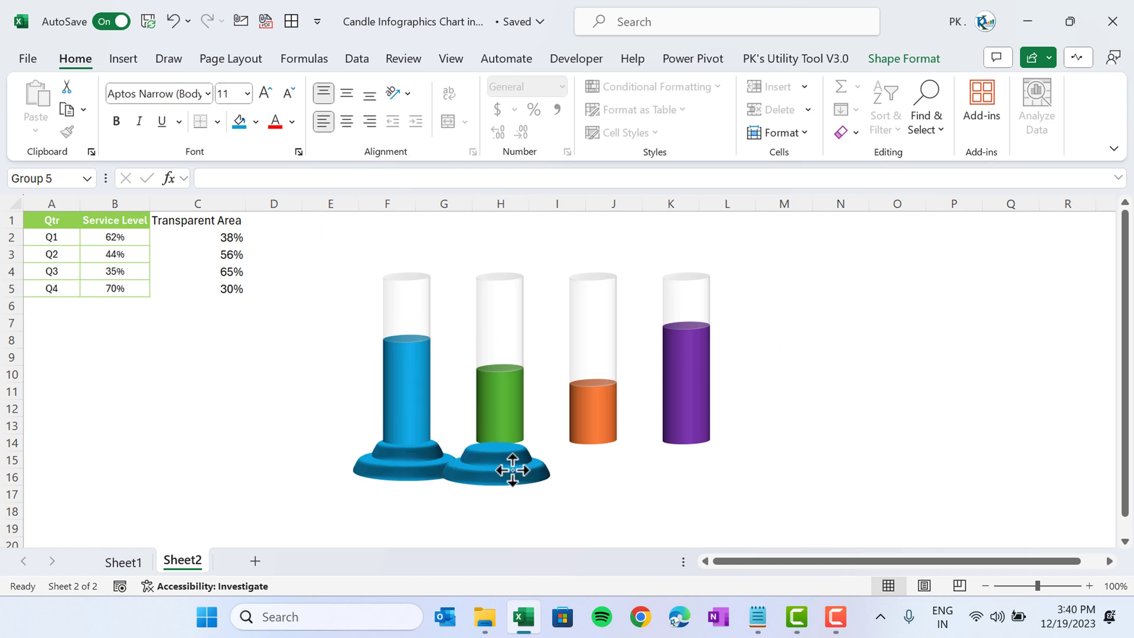
key(ctrl+1)
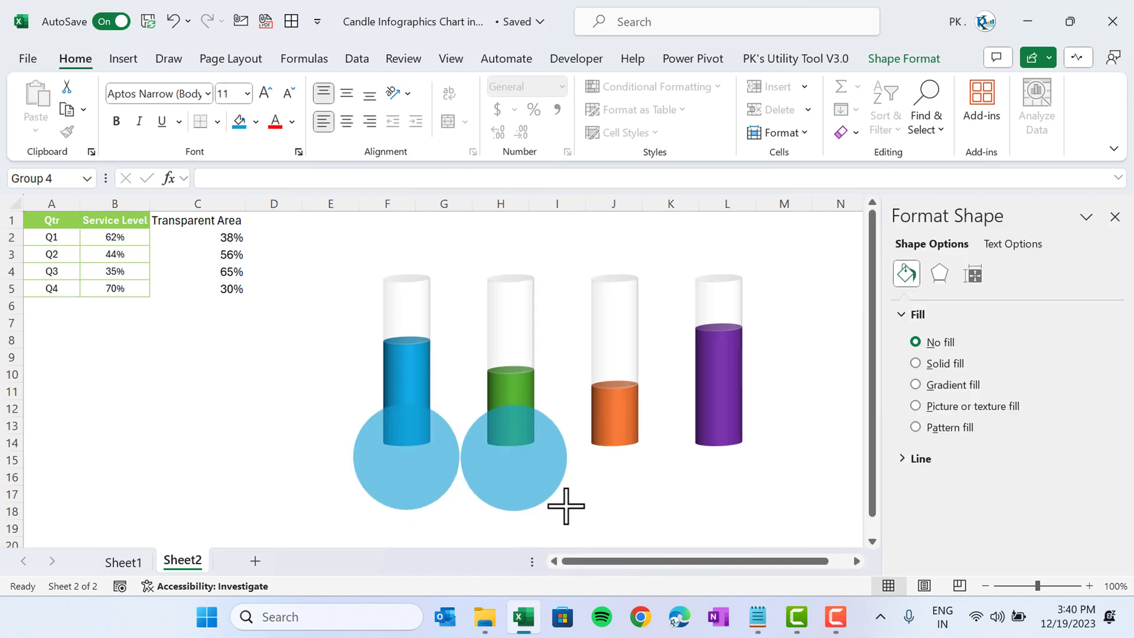
click(623, 513)
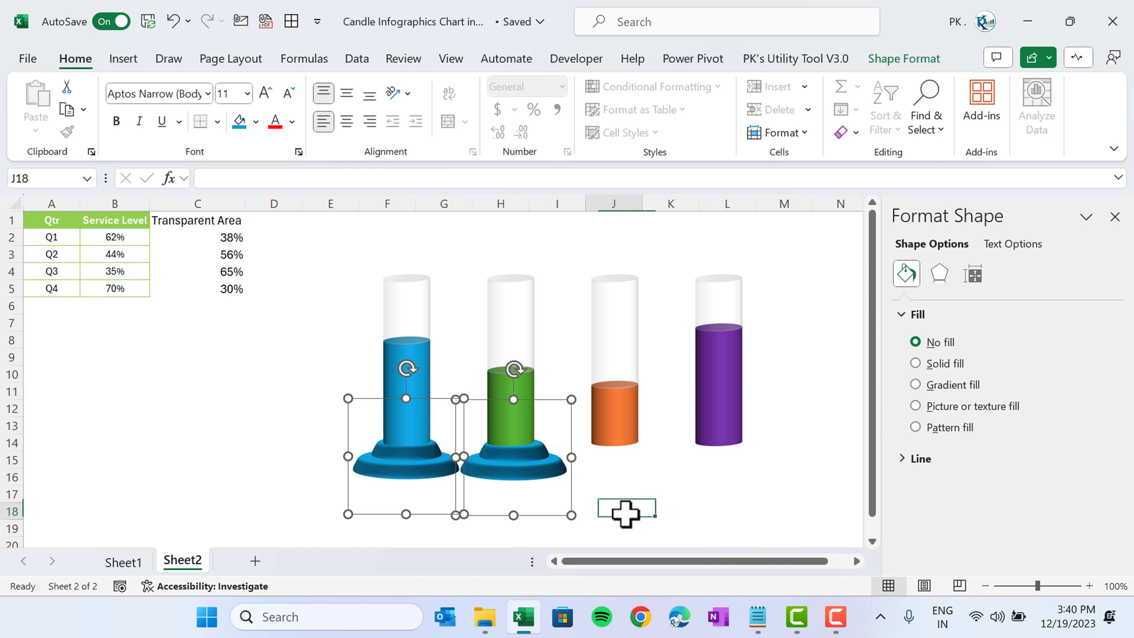
double_click(539, 488)
click(477, 89)
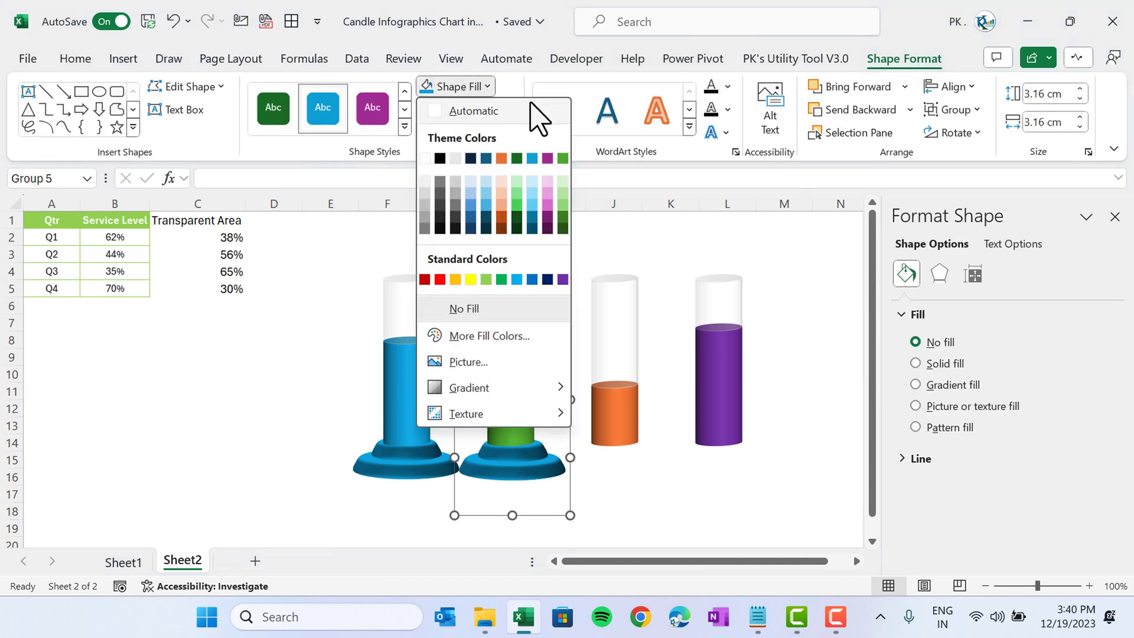
click(562, 162)
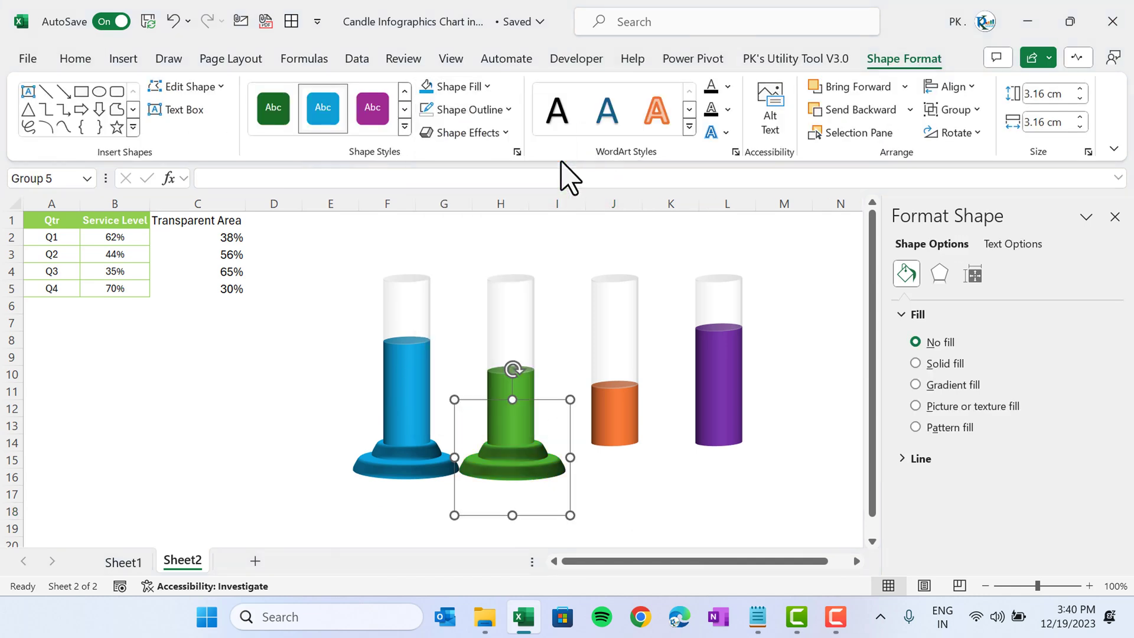
click(477, 87)
click(564, 219)
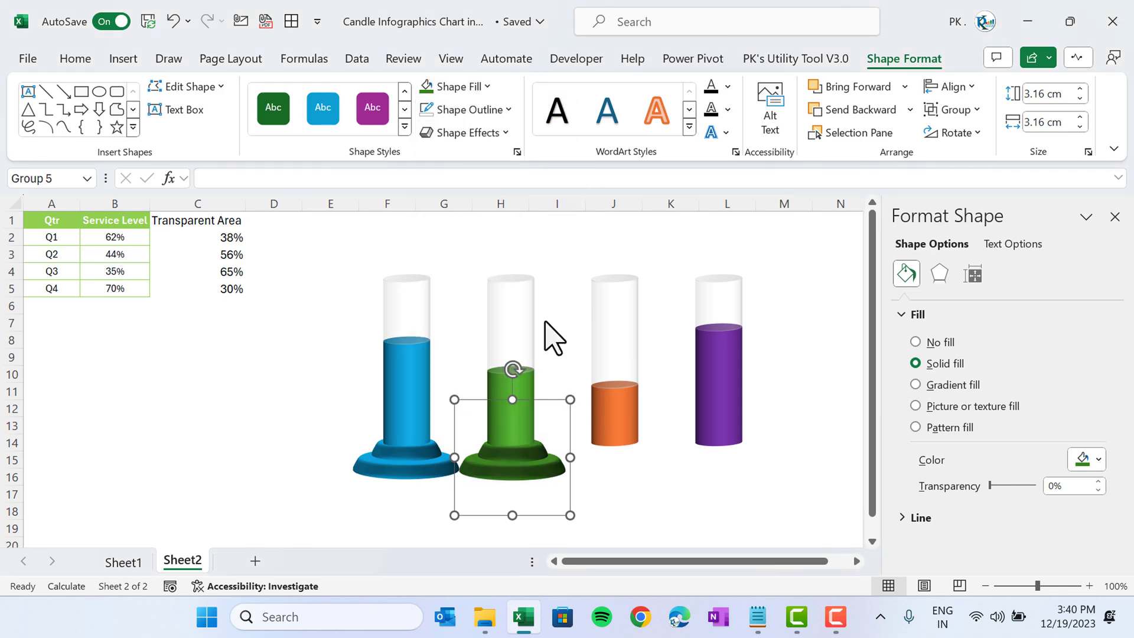
double_click(417, 472)
click(488, 87)
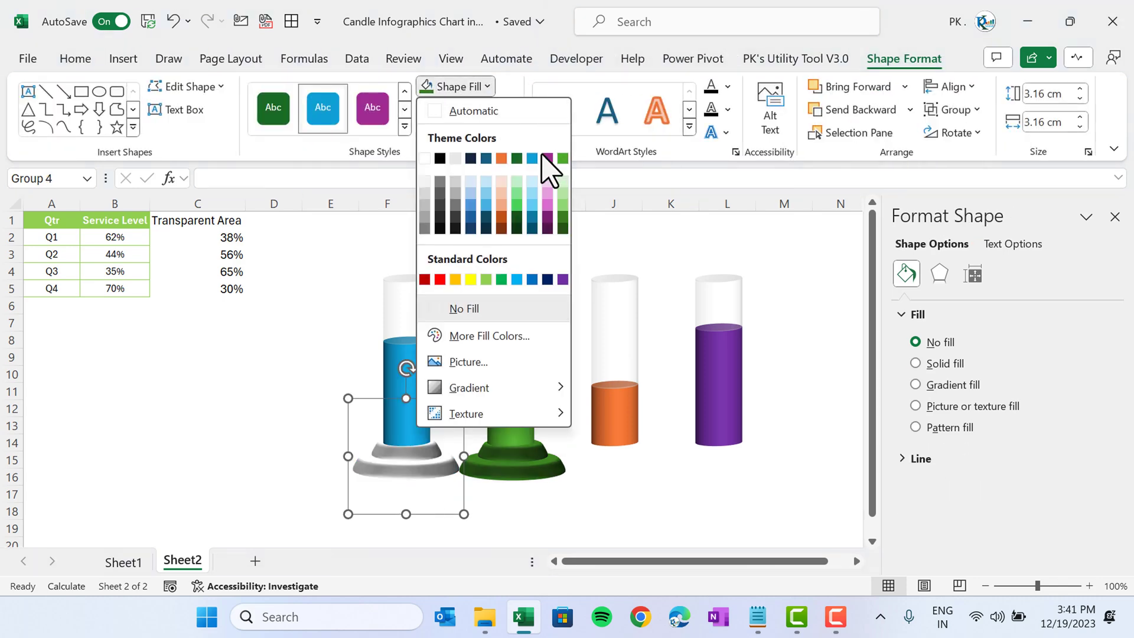
click(533, 219)
- Copy a base under the Q3 cylinder and colour it orange
double_click(541, 476)
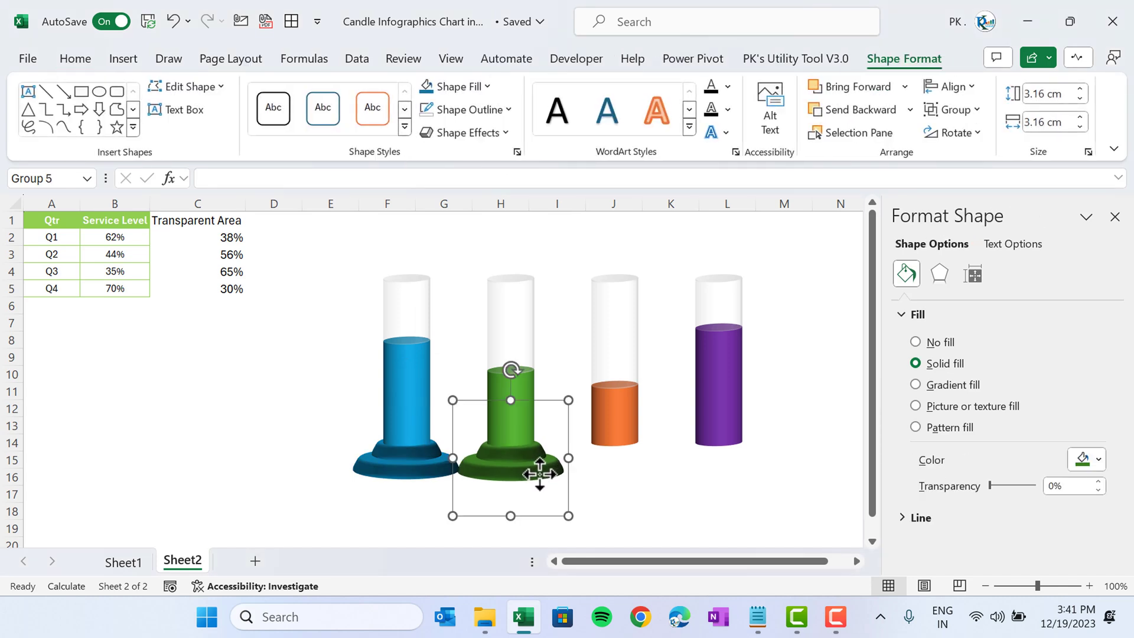
drag(540, 476, 632, 470)
click(488, 87)
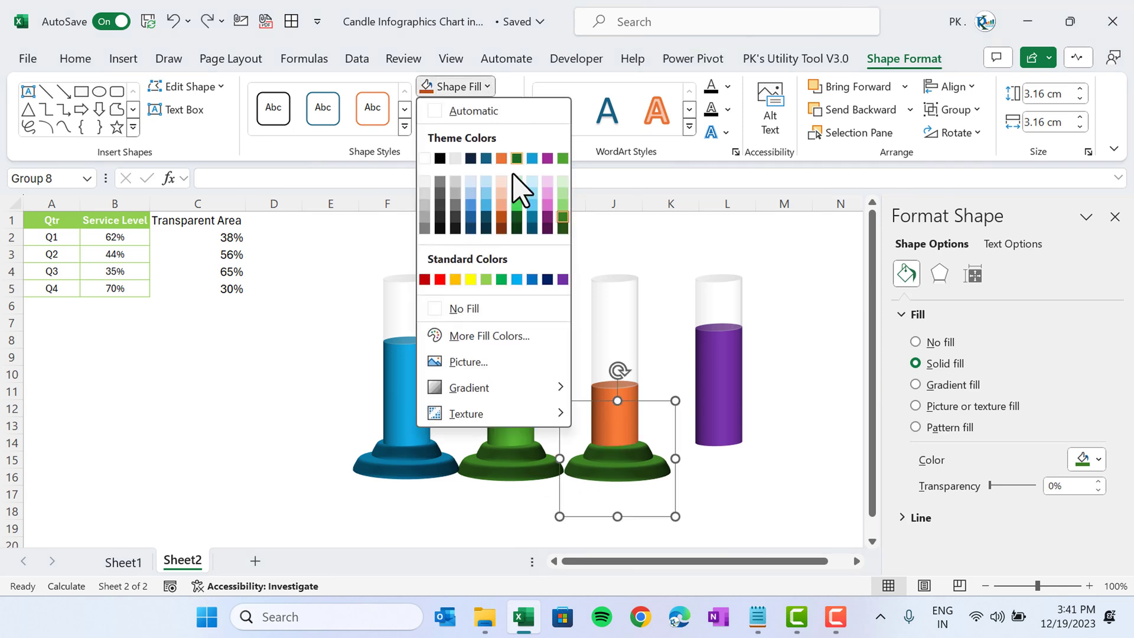
click(506, 223)
- Add a purple base under the Q4 cylinder, sent behind the column
key(ctrl+d)
drag(651, 483, 741, 472)
right_click(745, 466)
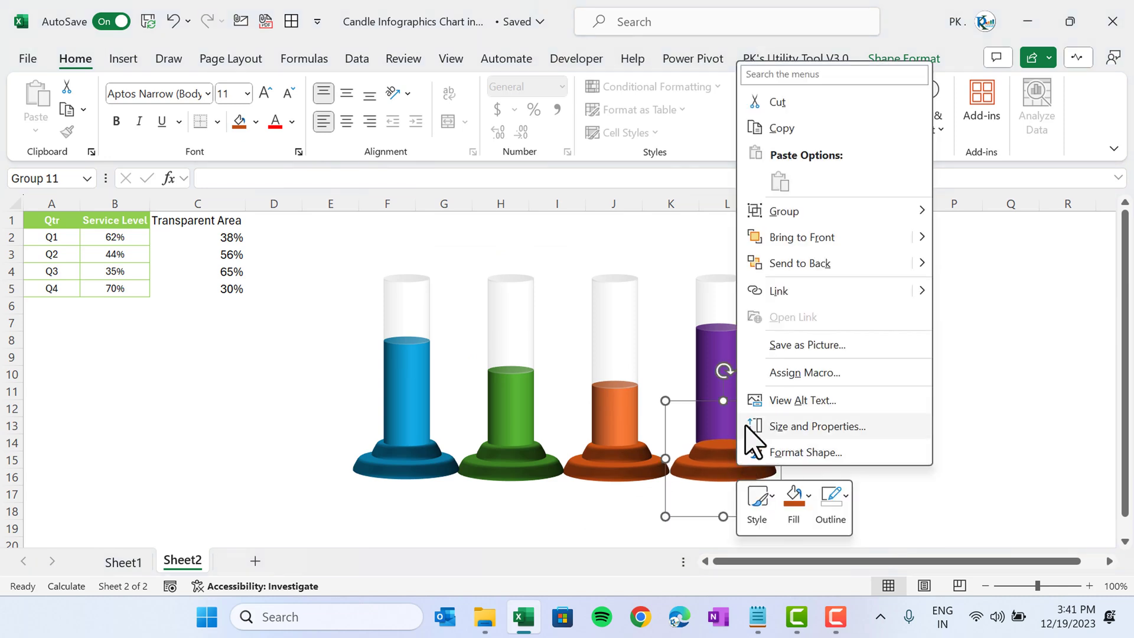
click(824, 261)
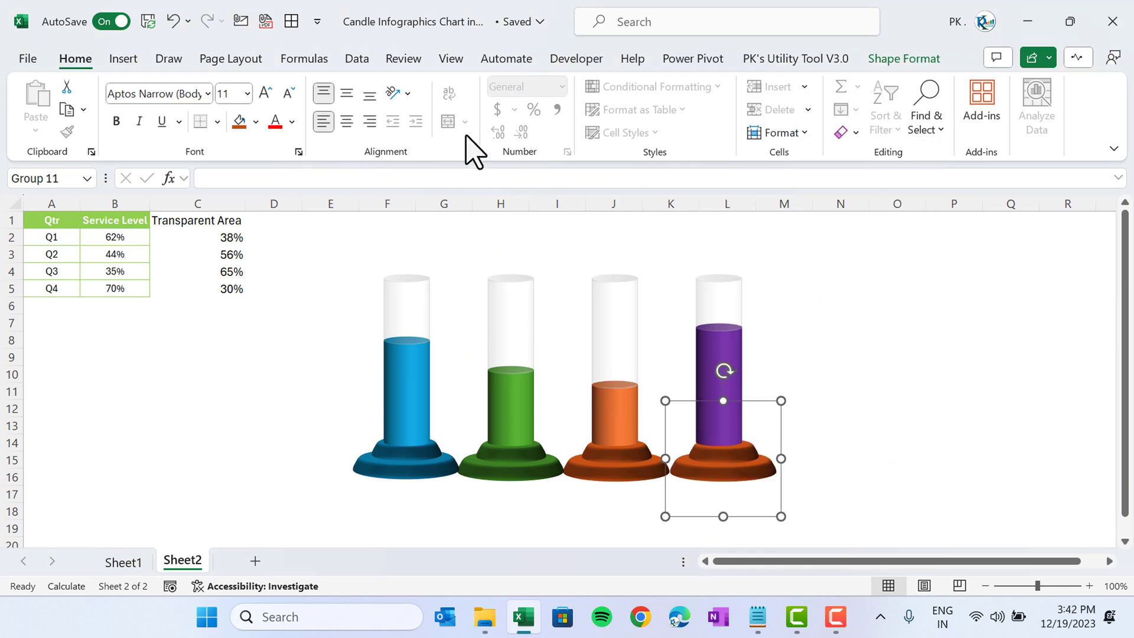
click(255, 121)
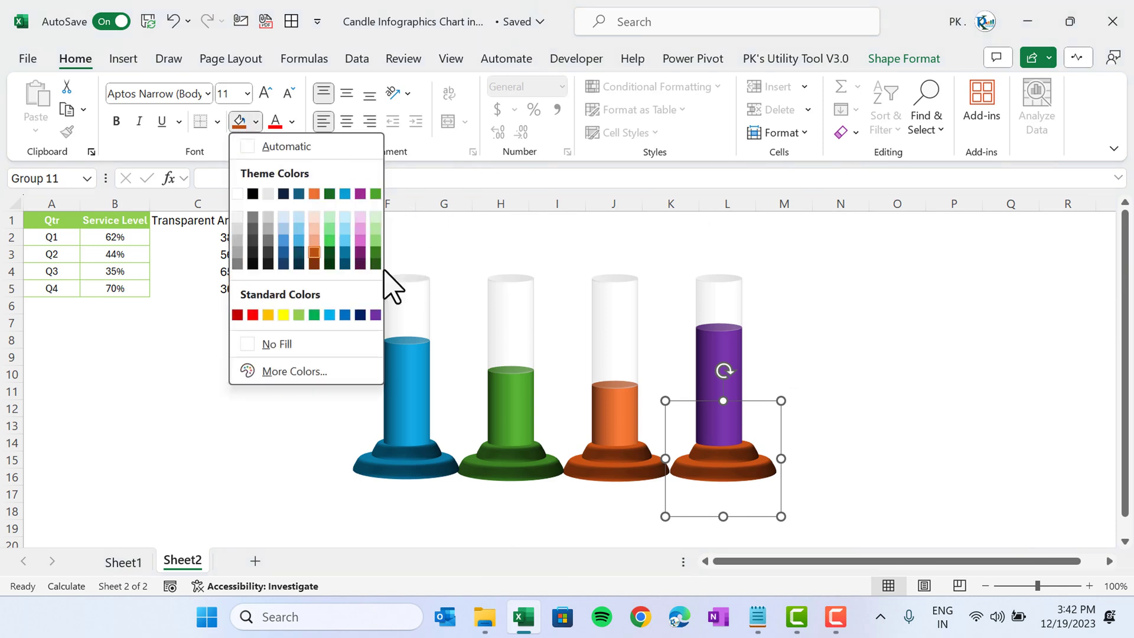
click(375, 315)
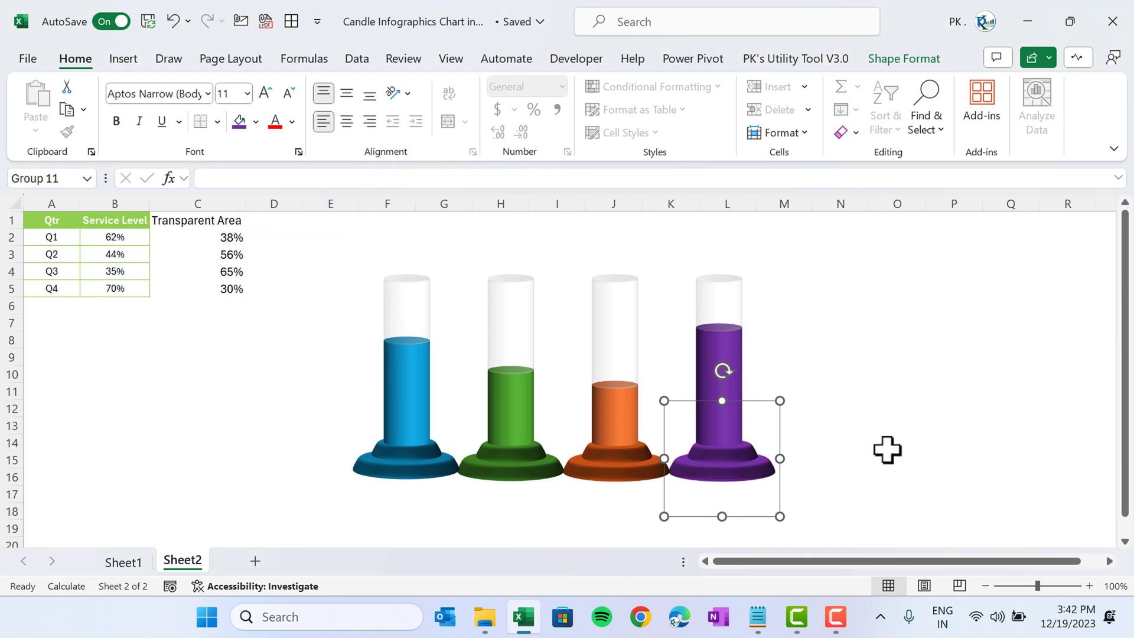
key(Escape)
click(123, 59)
- Insert a Teardrop shape onto the sheet
click(251, 141)
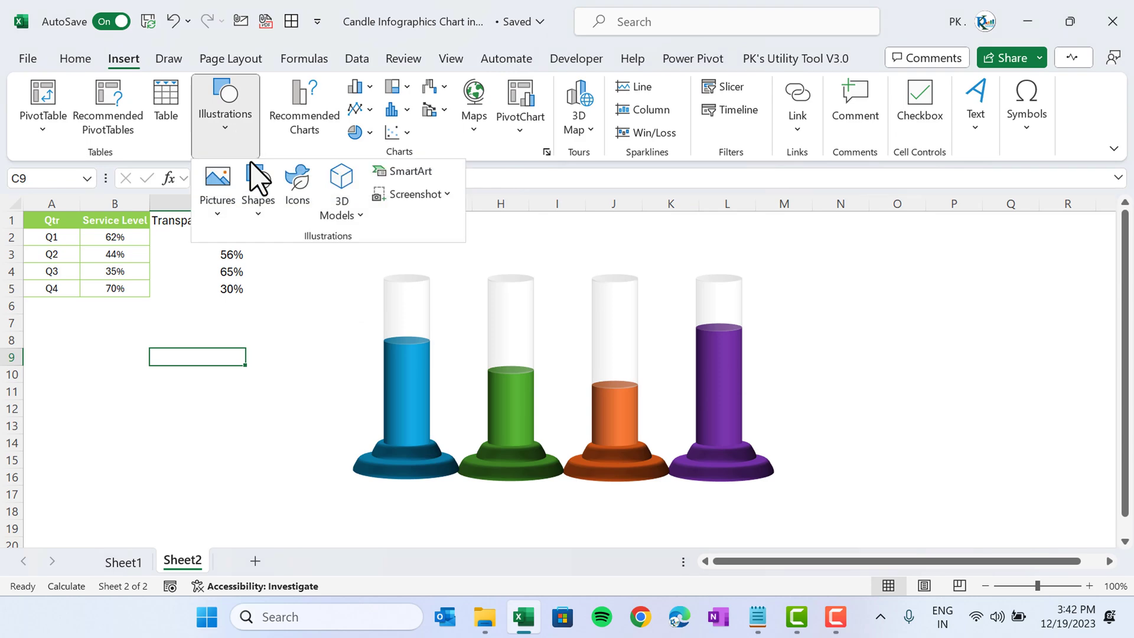
click(260, 206)
click(302, 454)
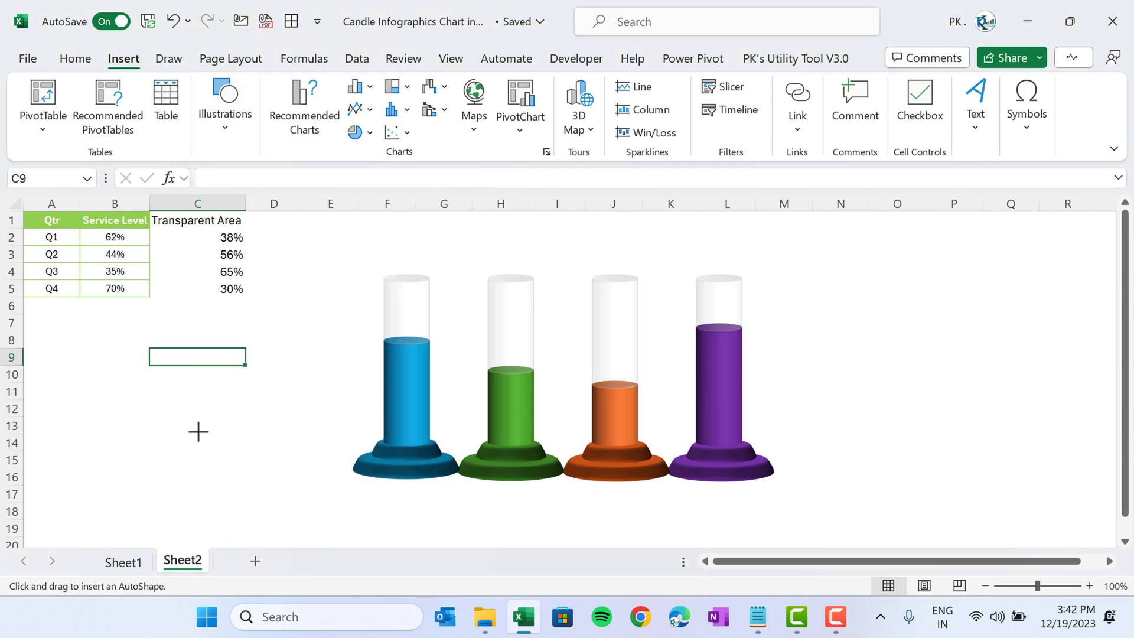
click(140, 405)
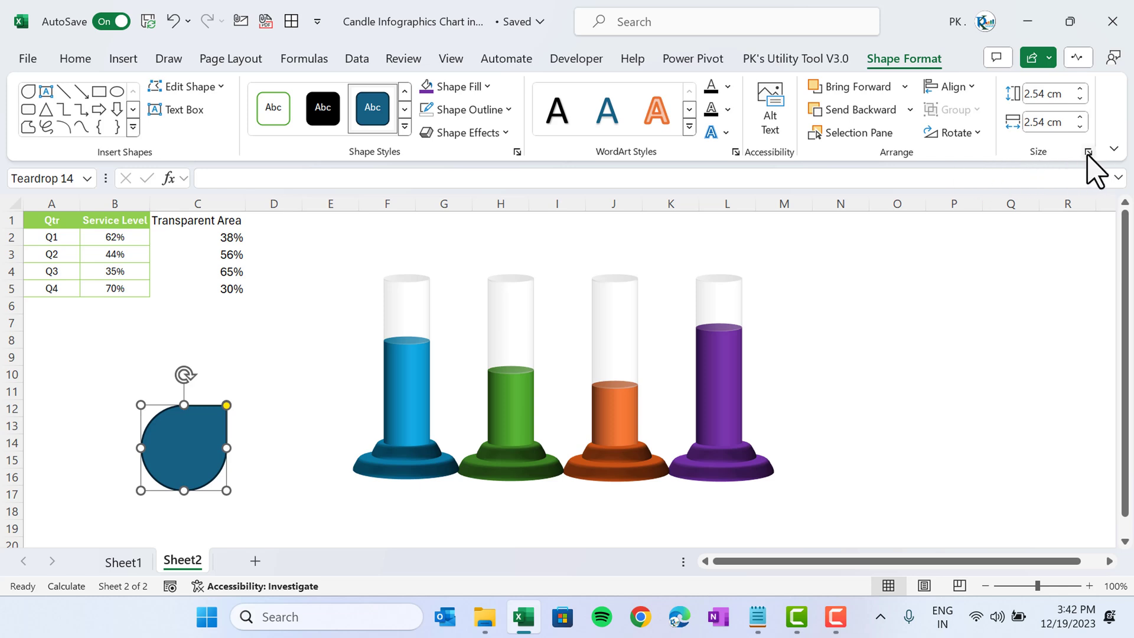
- Rotate the teardrop -45°, sharpen its tip, and shrink it onto the blue cylinder
key(ctrl+1)
text(-)
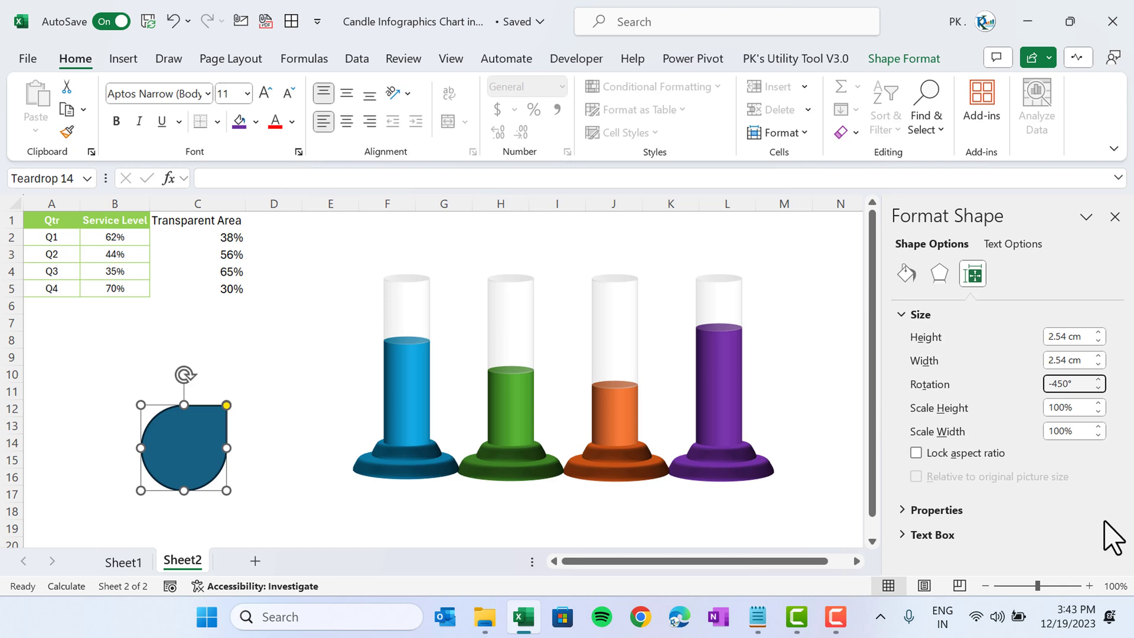
text(45)
key(Return)
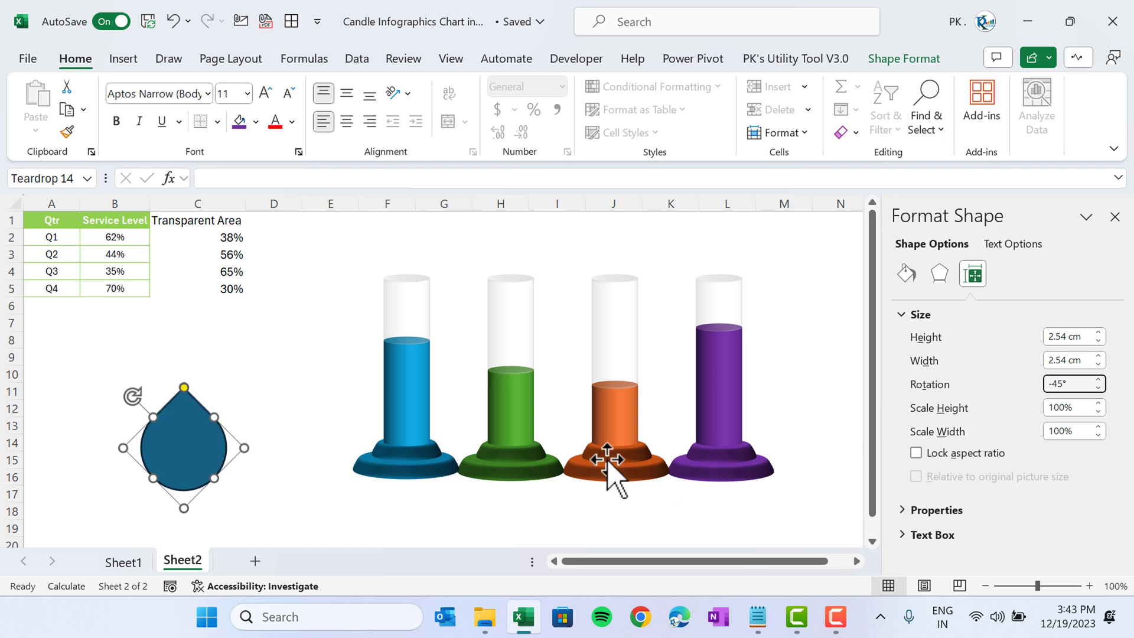
click(204, 448)
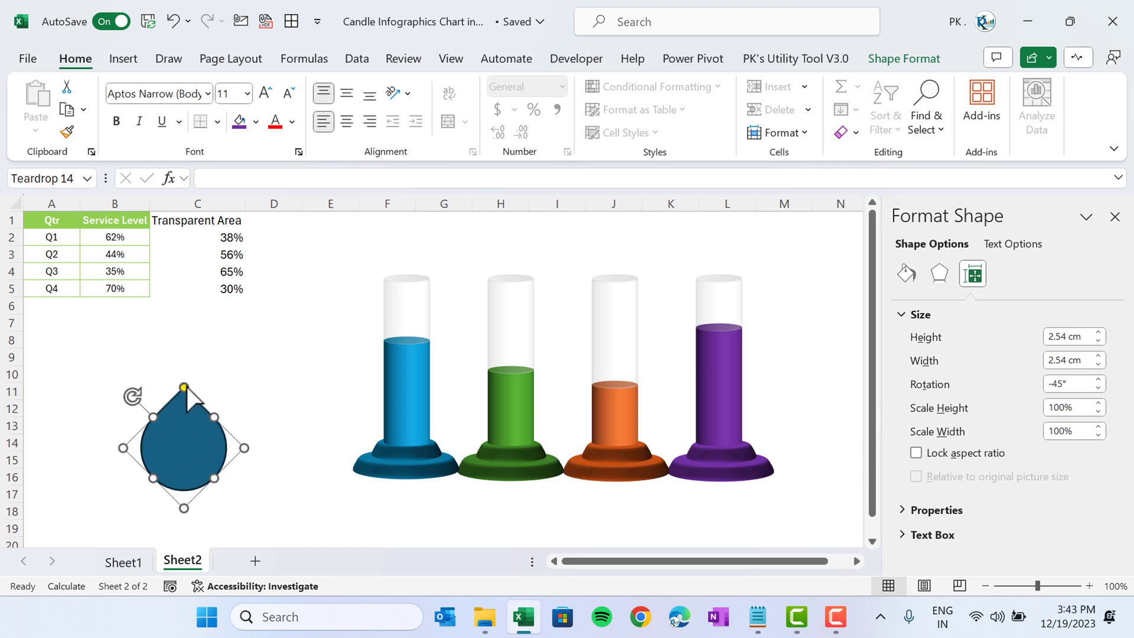
drag(184, 387, 189, 383)
drag(244, 447, 407, 255)
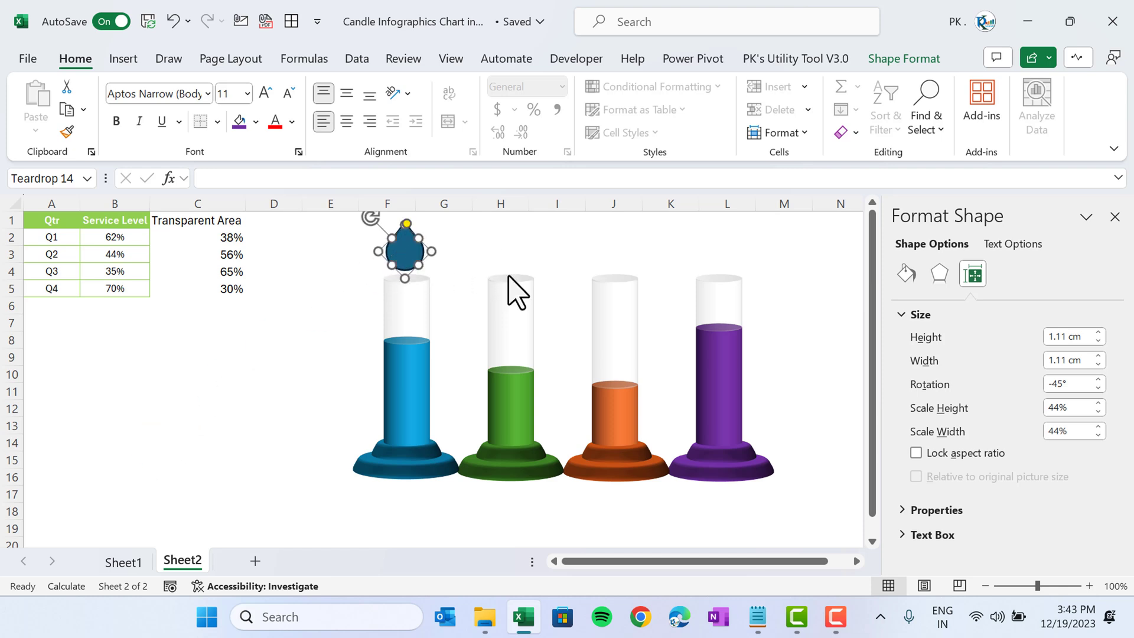
- Remove the teardrop's outline
click(905, 61)
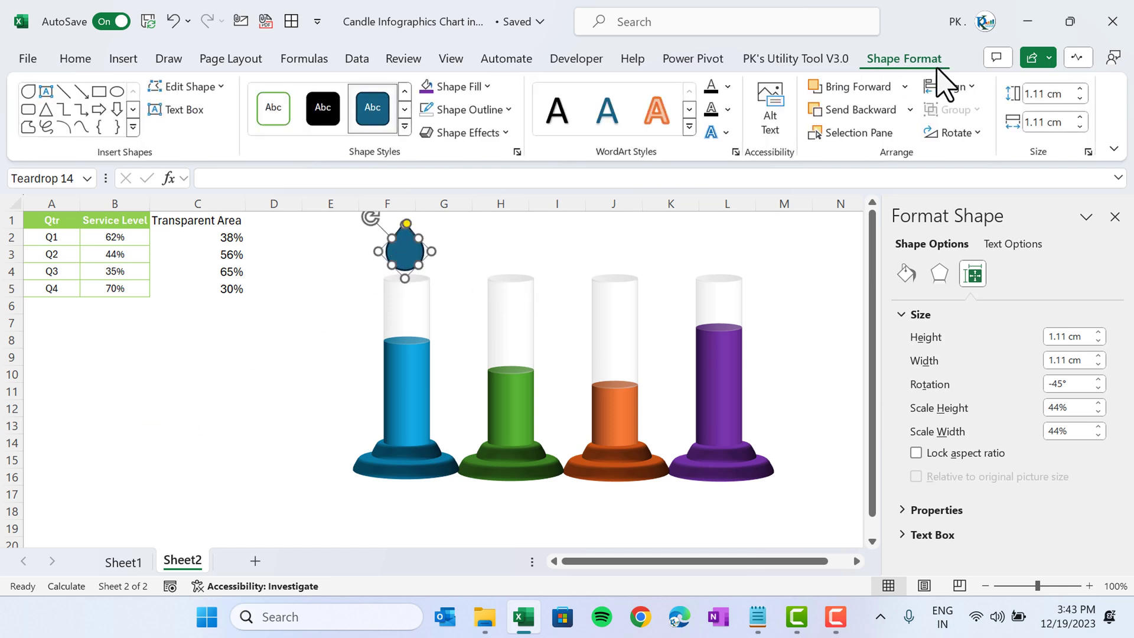
click(472, 110)
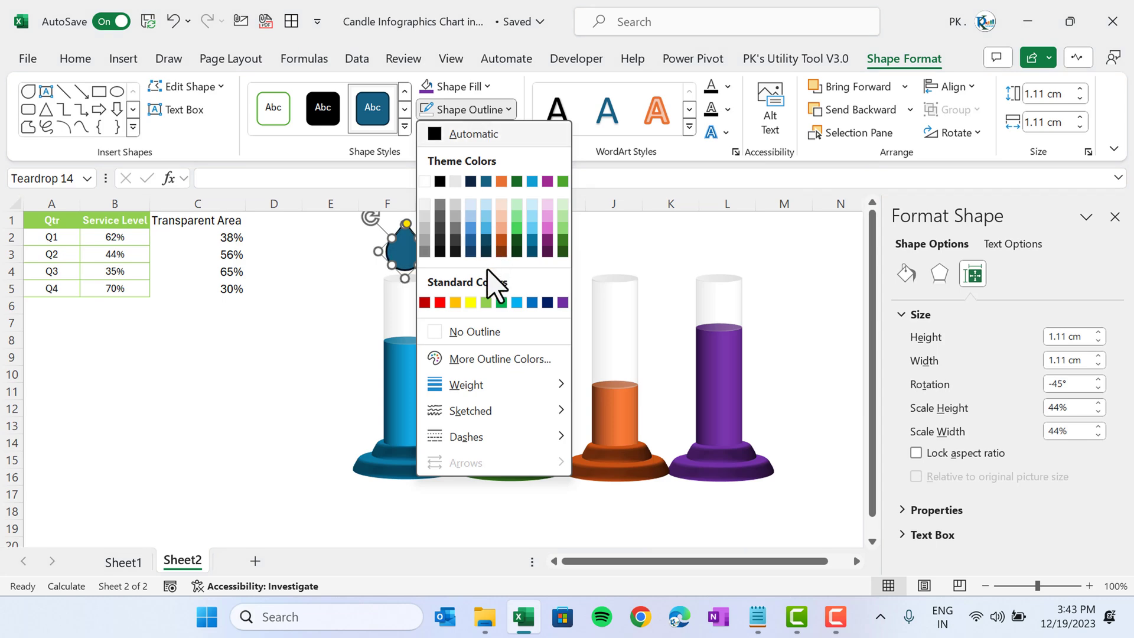
click(482, 331)
- Give the teardrop a gradient fill with an orange first stop and red second stop
right_click(406, 245)
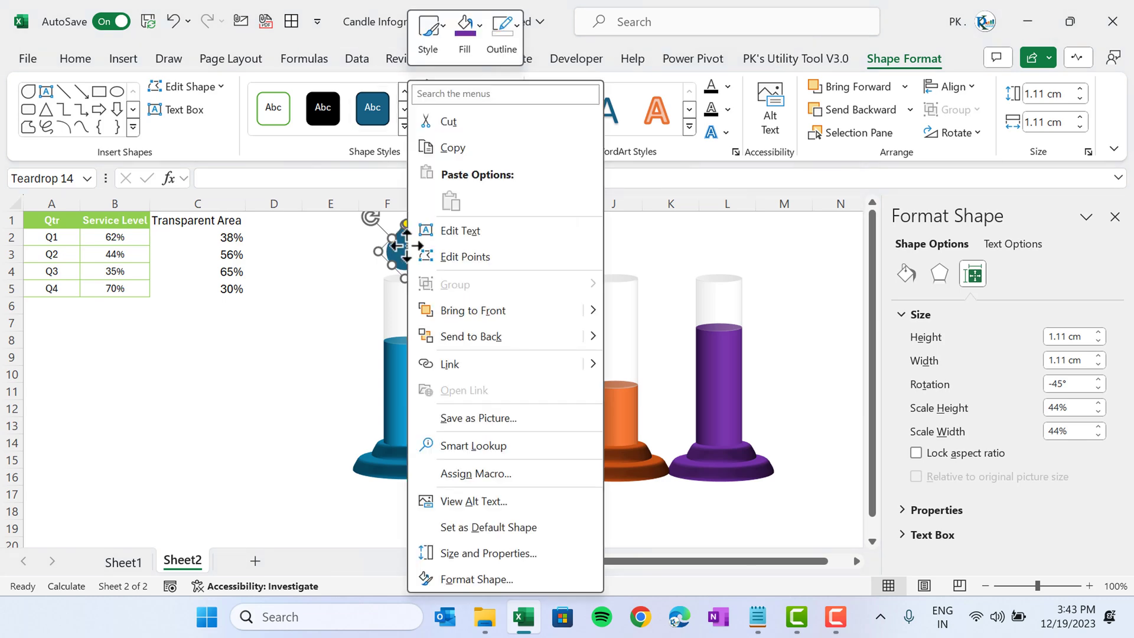
click(554, 582)
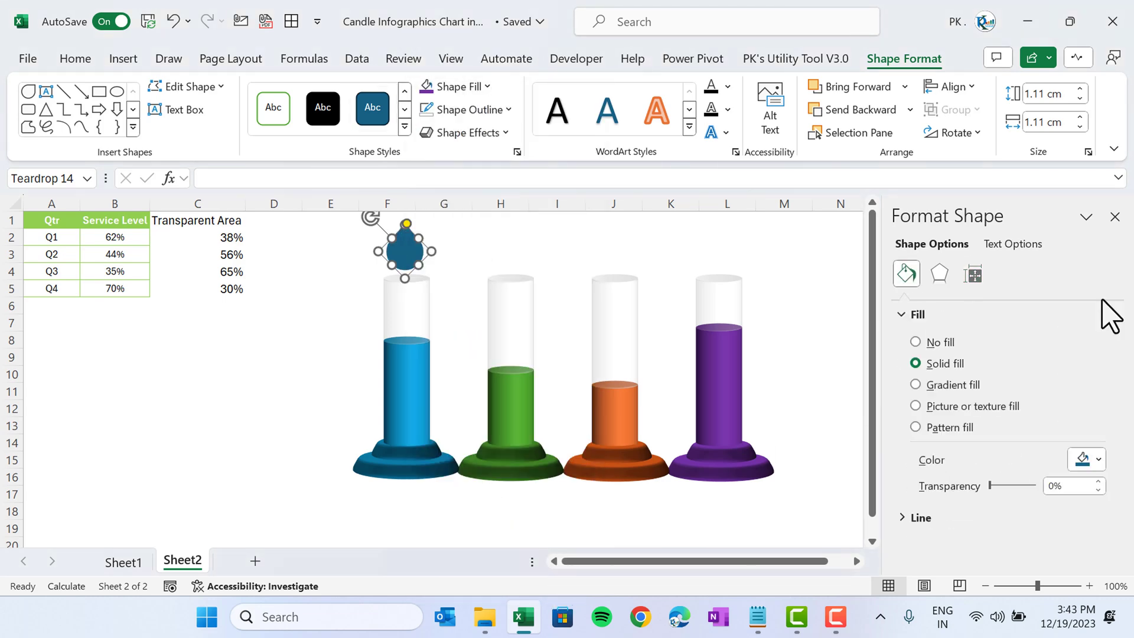
click(952, 385)
scroll(1110, 406, down, 5)
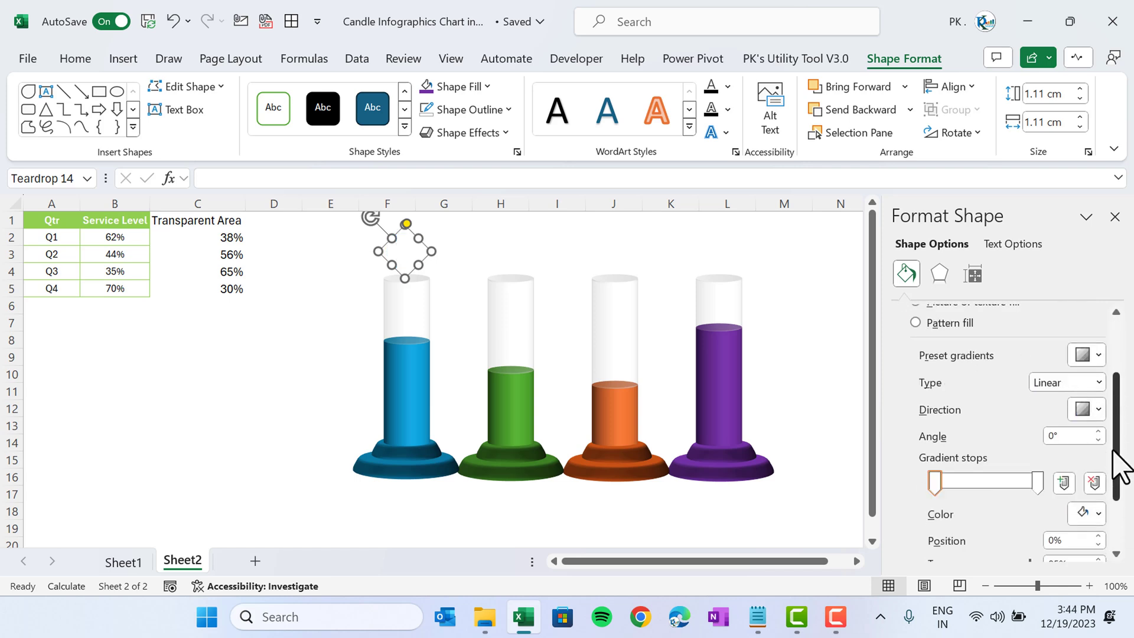
click(1083, 461)
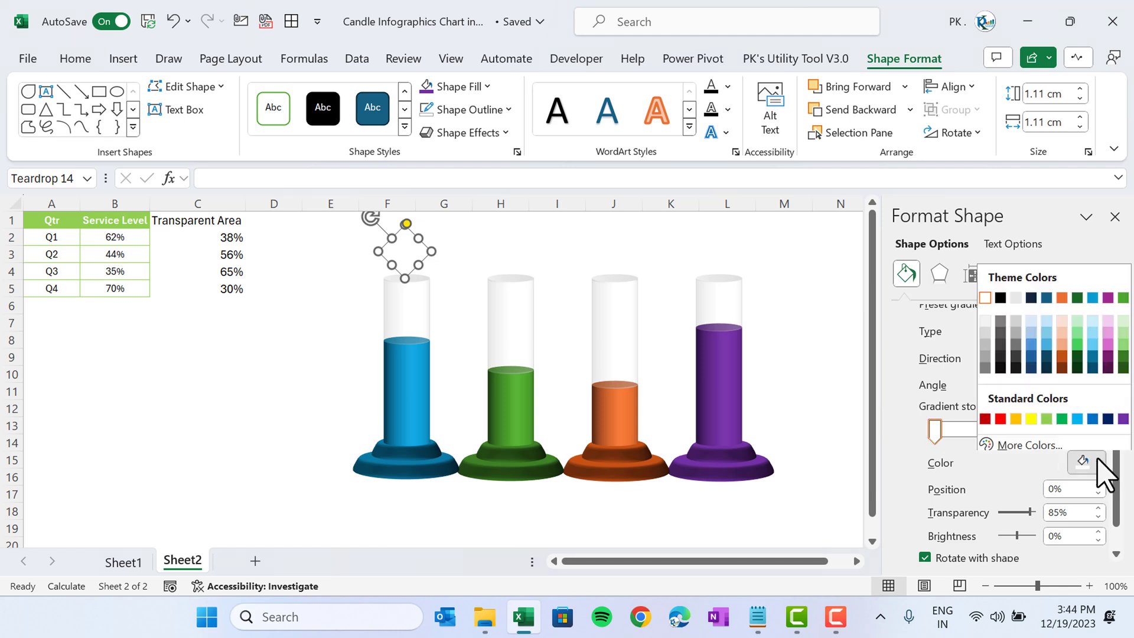
click(1065, 316)
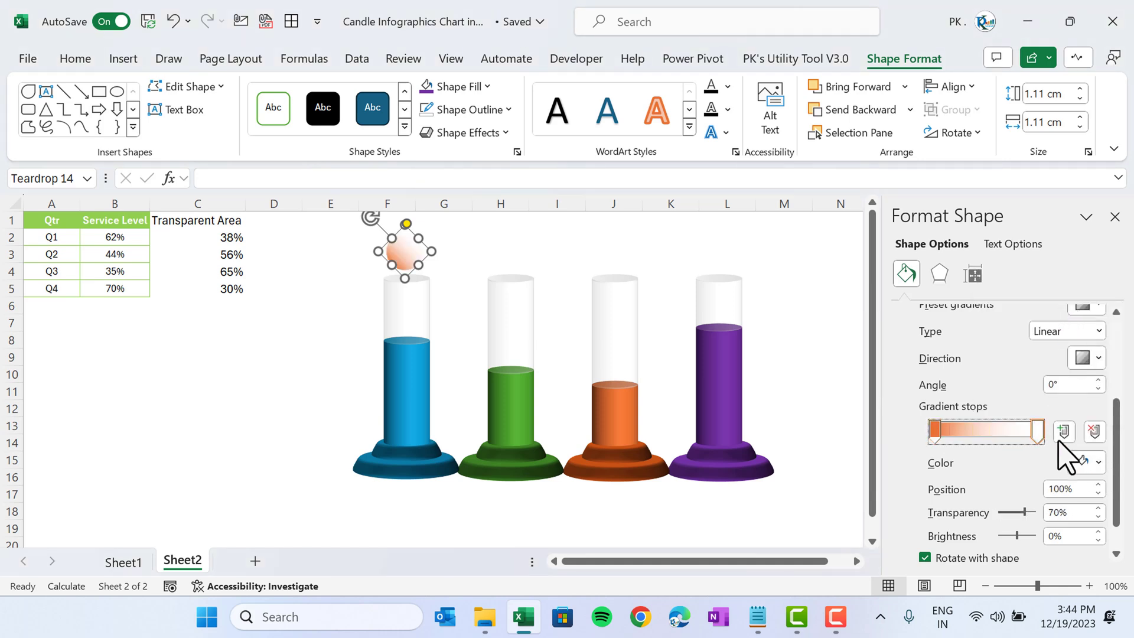
click(1088, 462)
click(1000, 414)
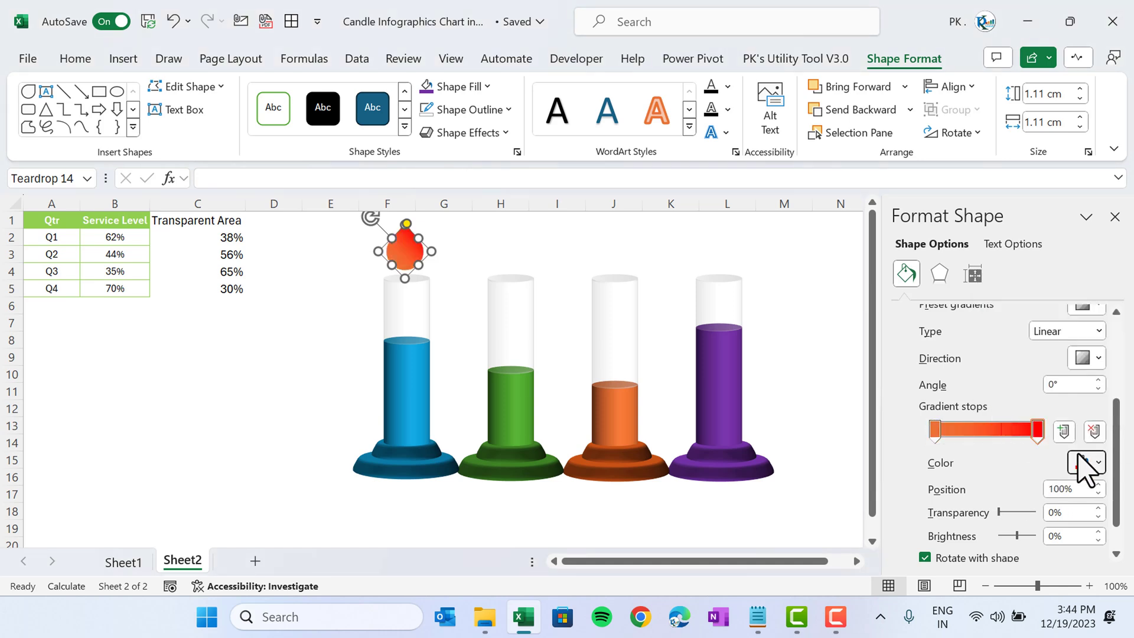
click(1097, 358)
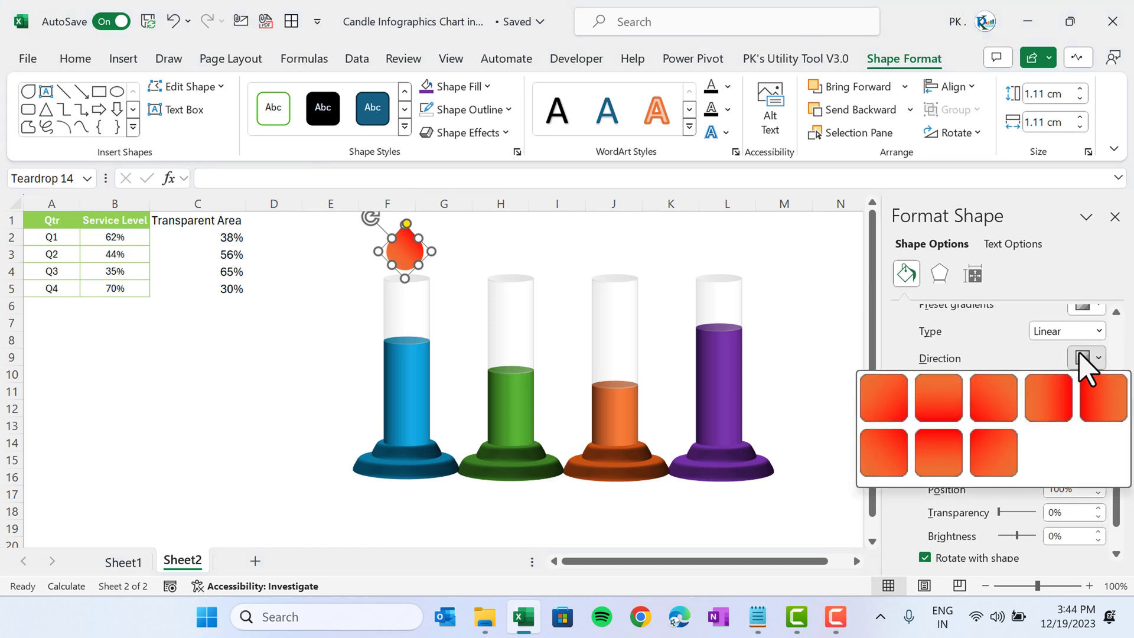
- Set the gradient to Linear Down and add a yellow 5 pt glow at 40% transparency
click(951, 401)
click(938, 273)
click(923, 365)
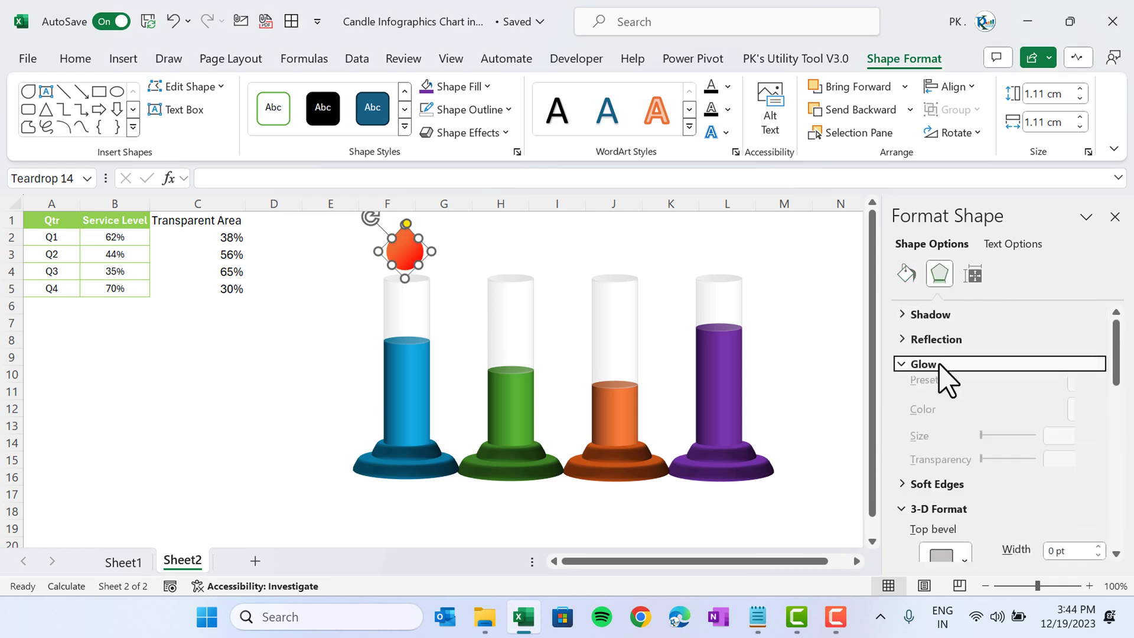
click(1097, 418)
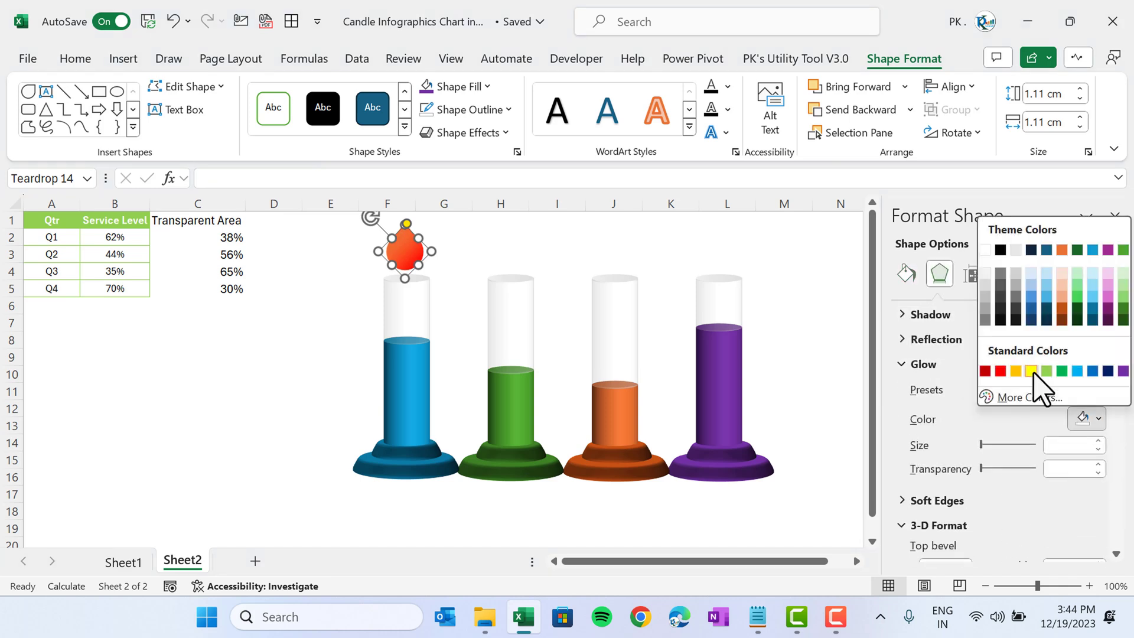
click(1031, 371)
click(1097, 464)
click(1098, 465)
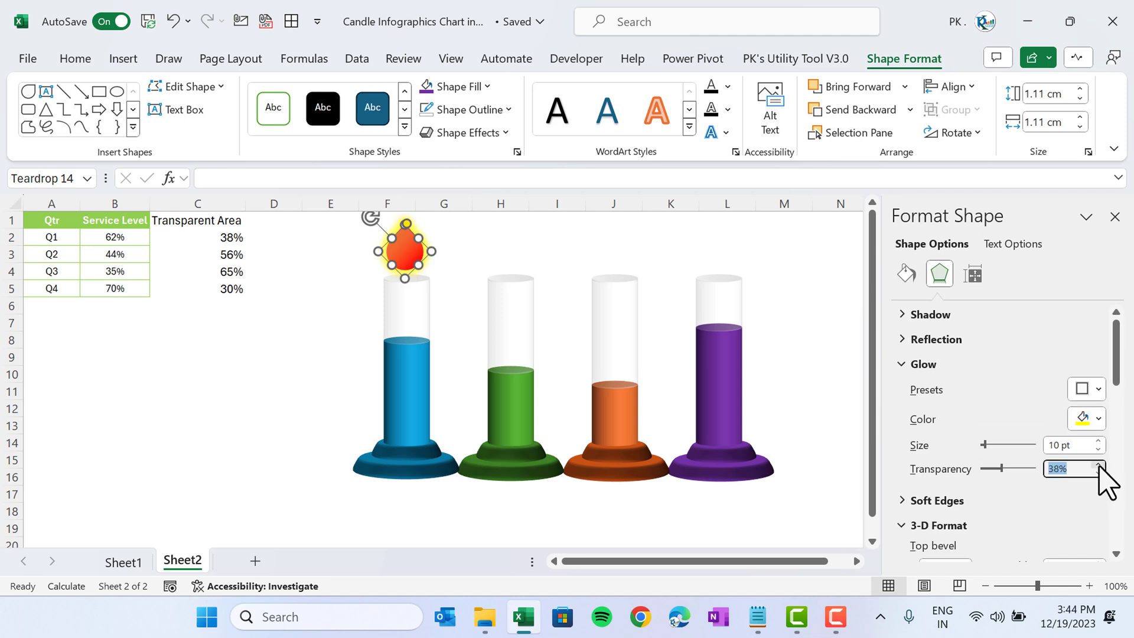
click(1098, 464)
click(1098, 450)
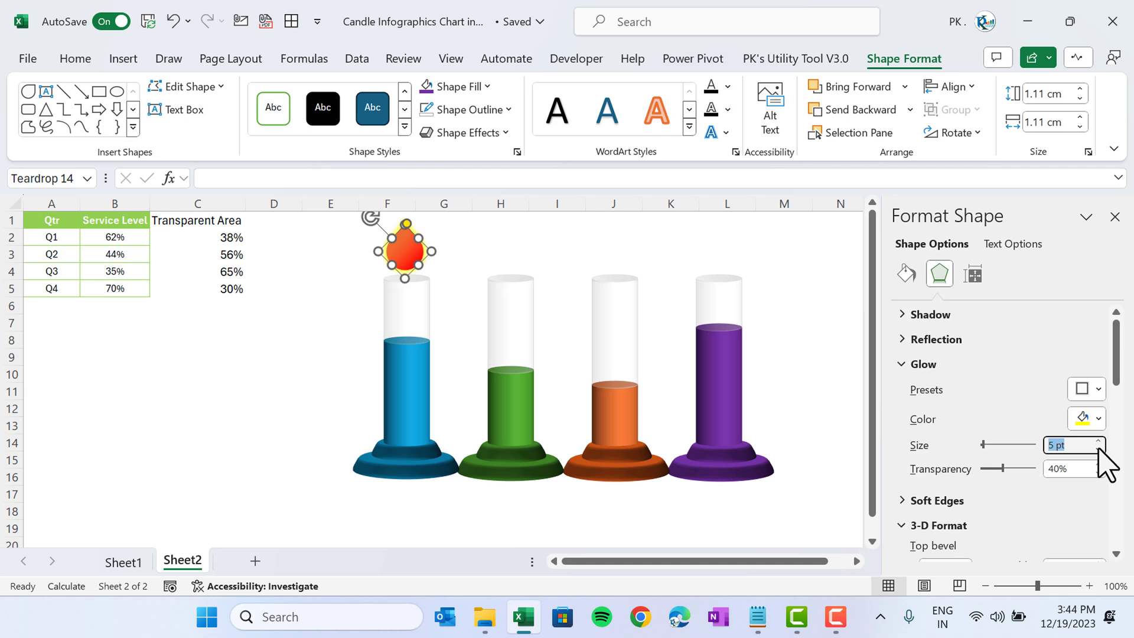
click(926, 364)
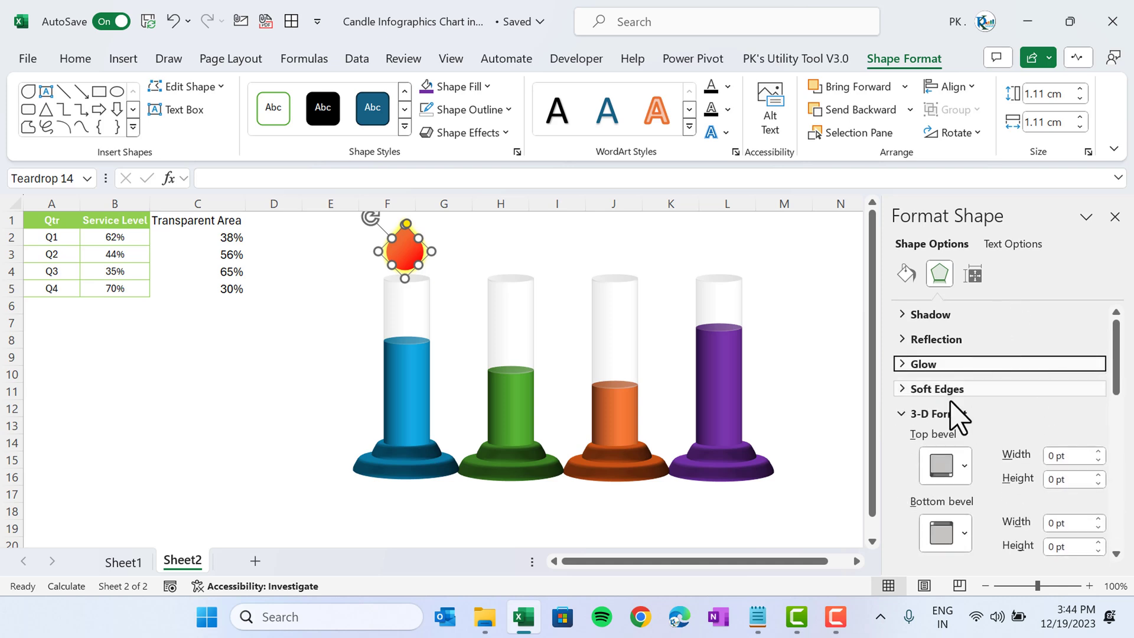
- Soften the flame's edges by 2.5 pt and preview the result
click(918, 388)
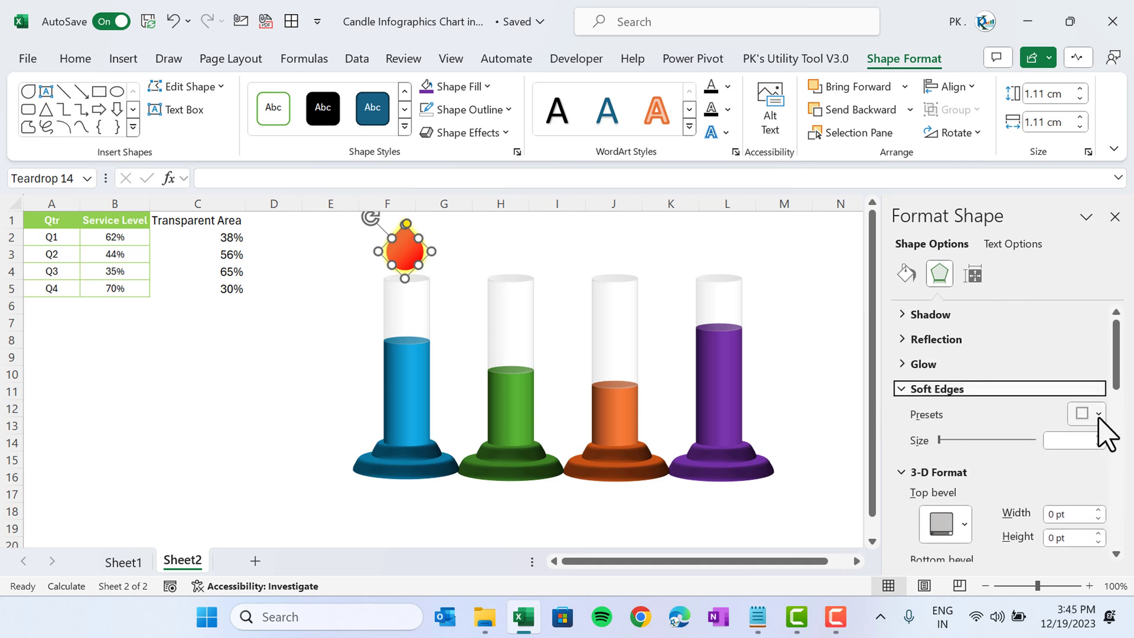
click(1092, 413)
click(1072, 339)
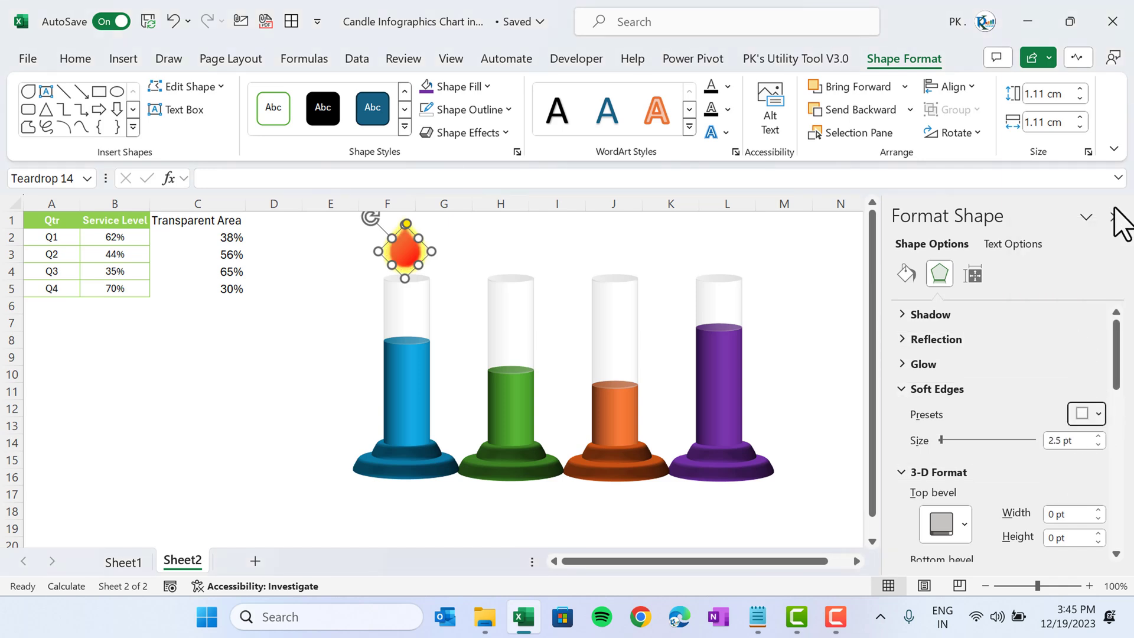
click(508, 237)
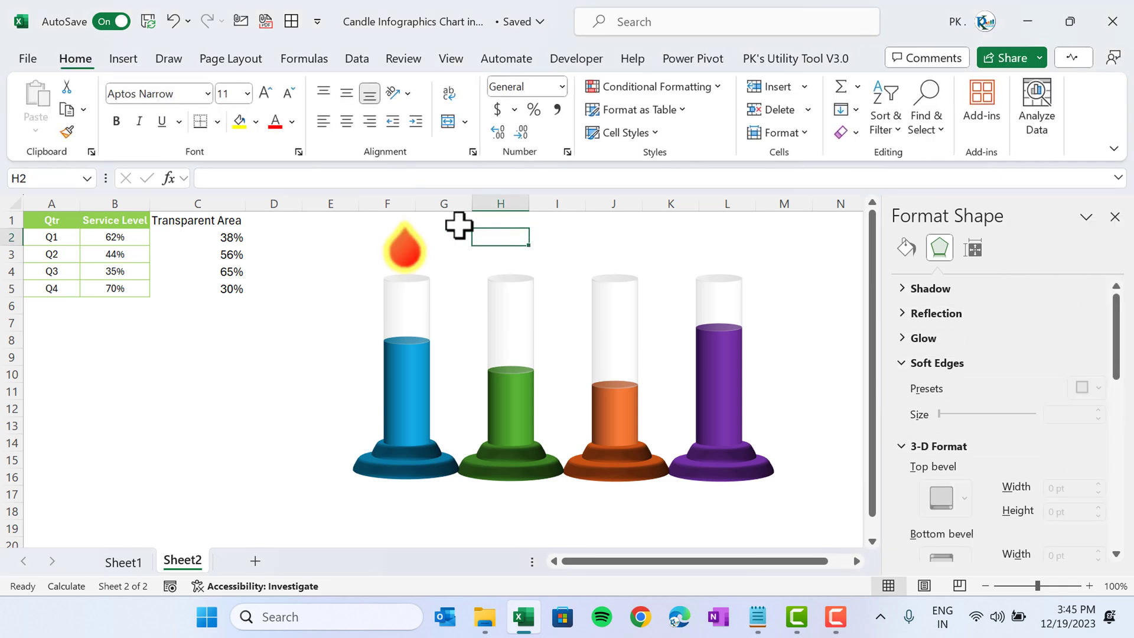
click(405, 248)
click(500, 220)
click(413, 259)
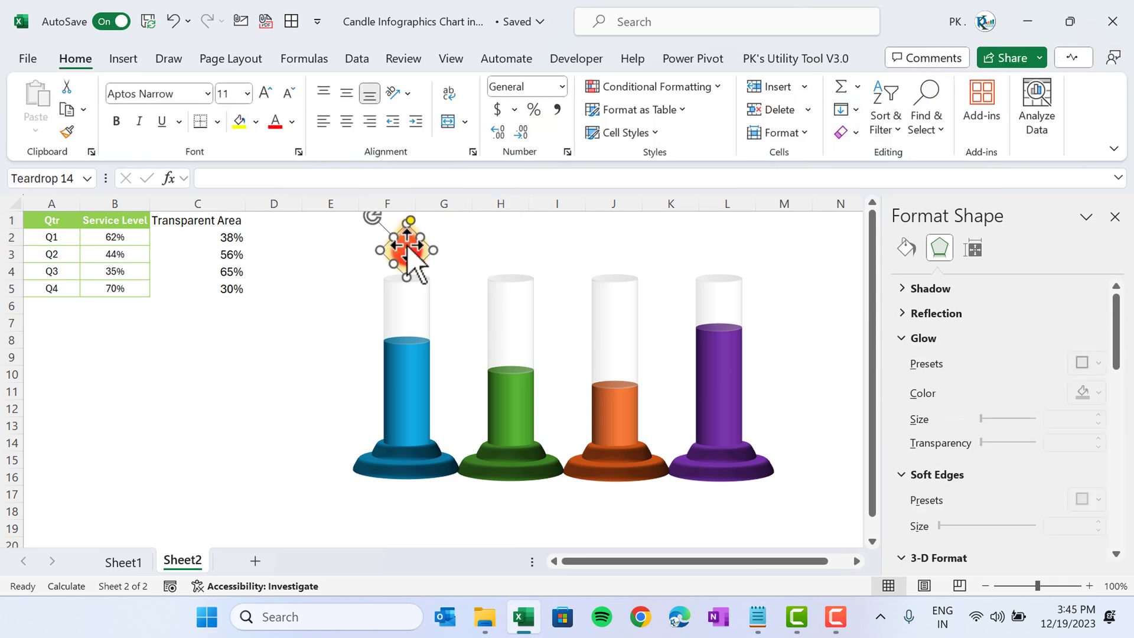
- Copy the flame above the remaining candles, centering each over its column
drag(416, 260, 519, 260)
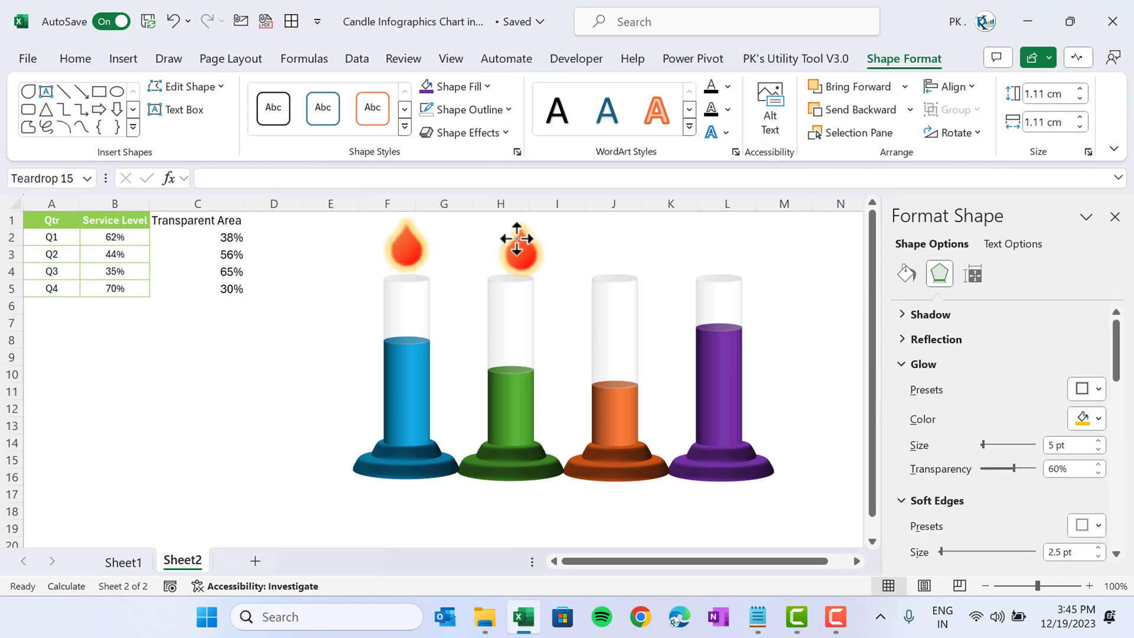
key(ctrl+d)
drag(608, 251, 721, 247)
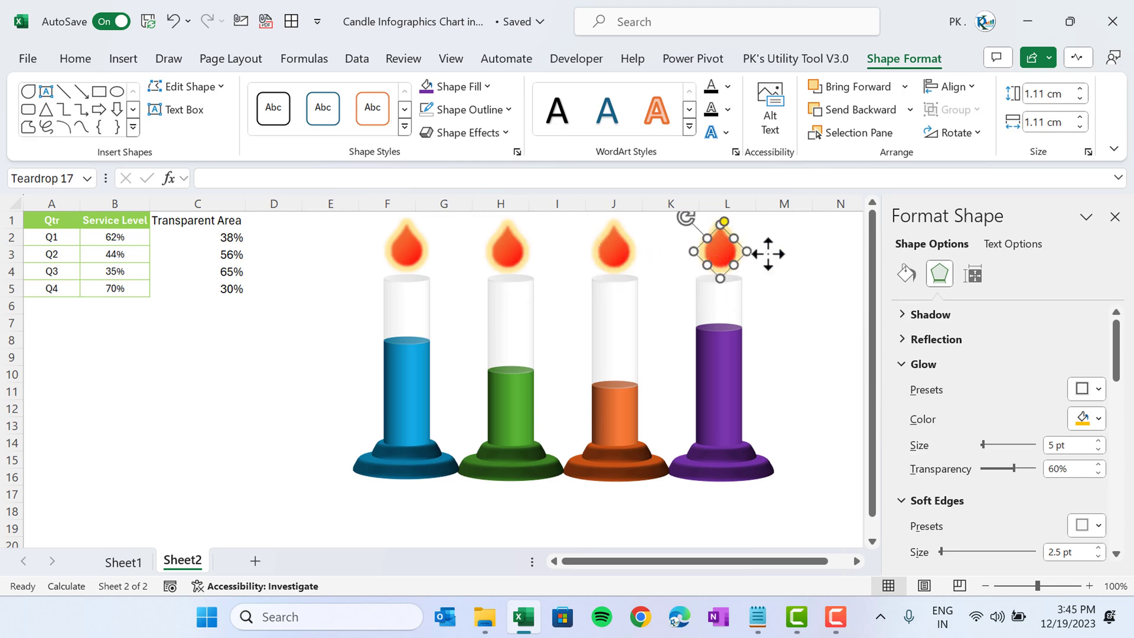
click(840, 254)
click(125, 60)
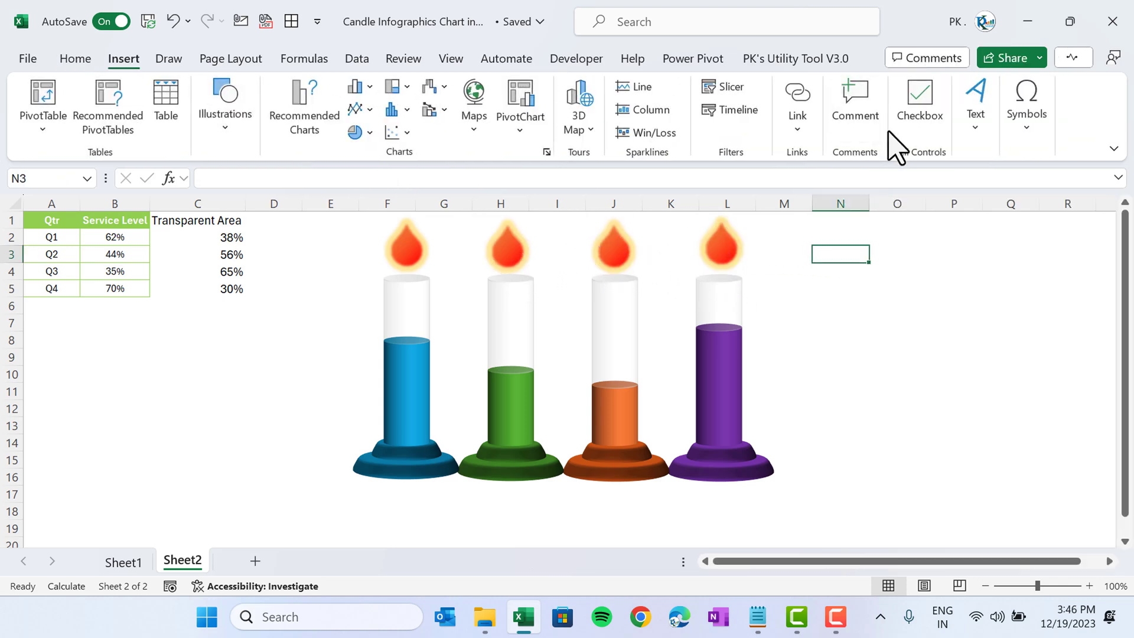
- Draw a text box and link it to cell B2 so it shows 62%
click(972, 127)
click(927, 195)
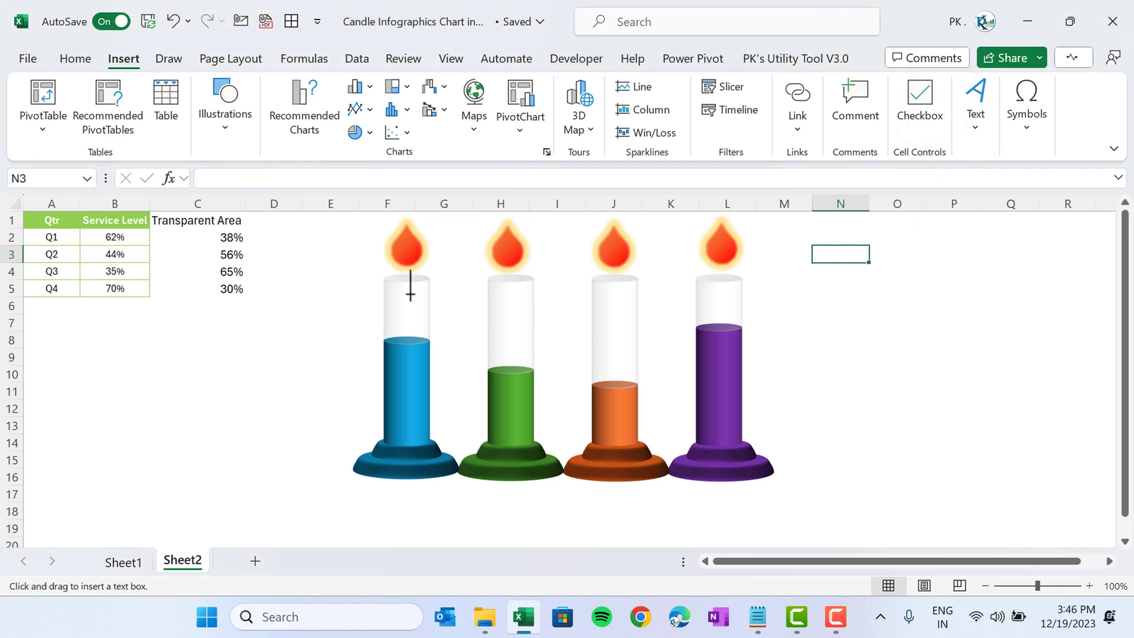
drag(249, 327, 352, 357)
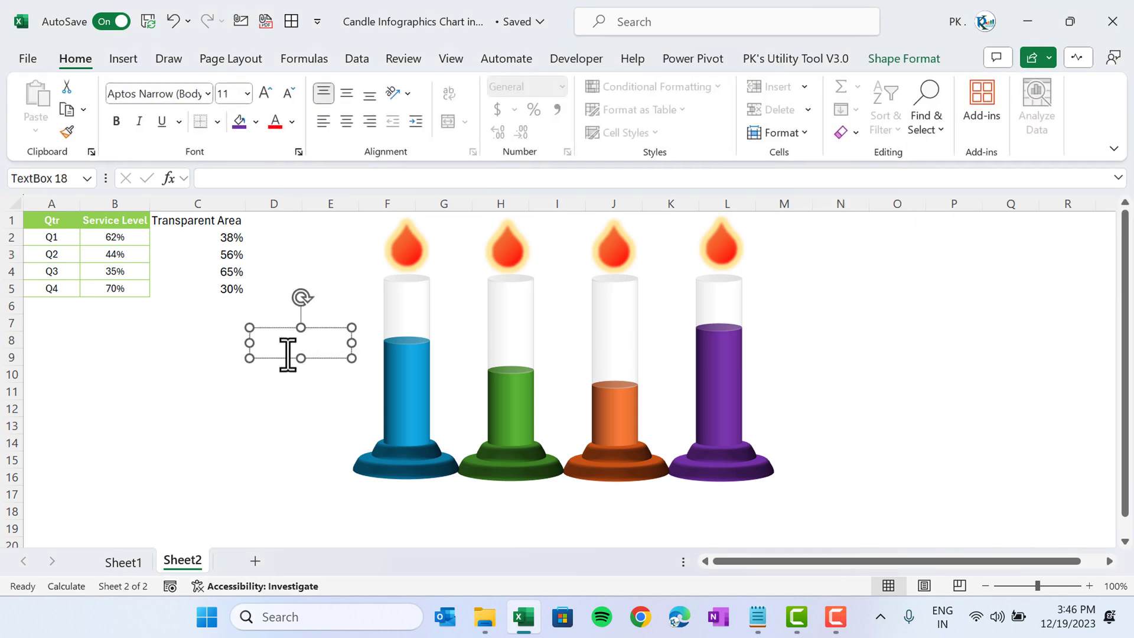
click(265, 178)
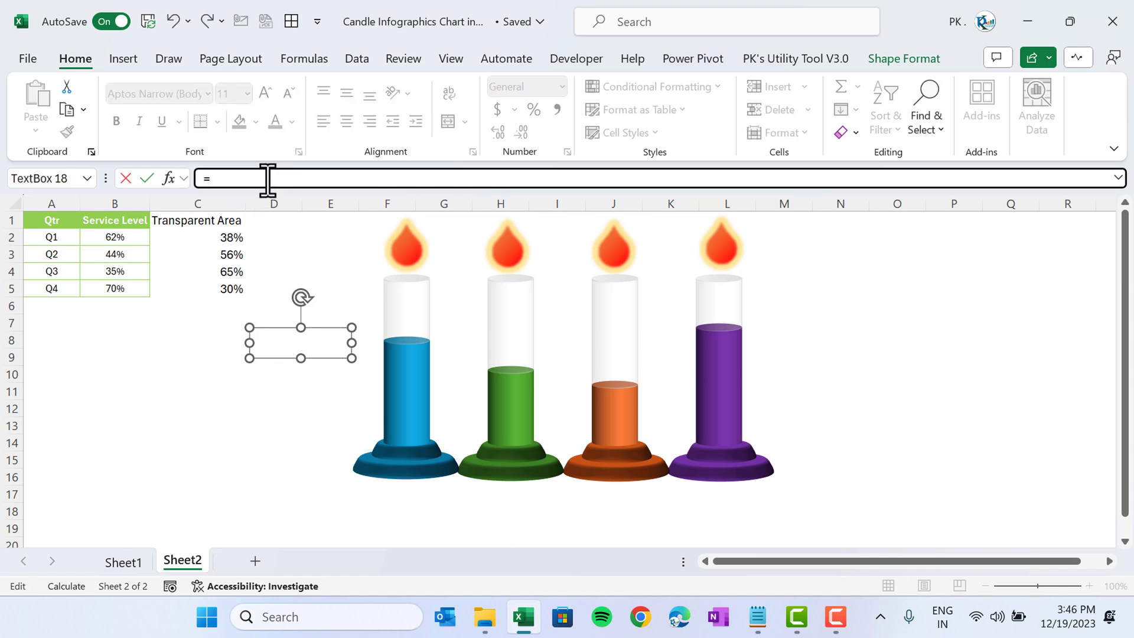
click(124, 236)
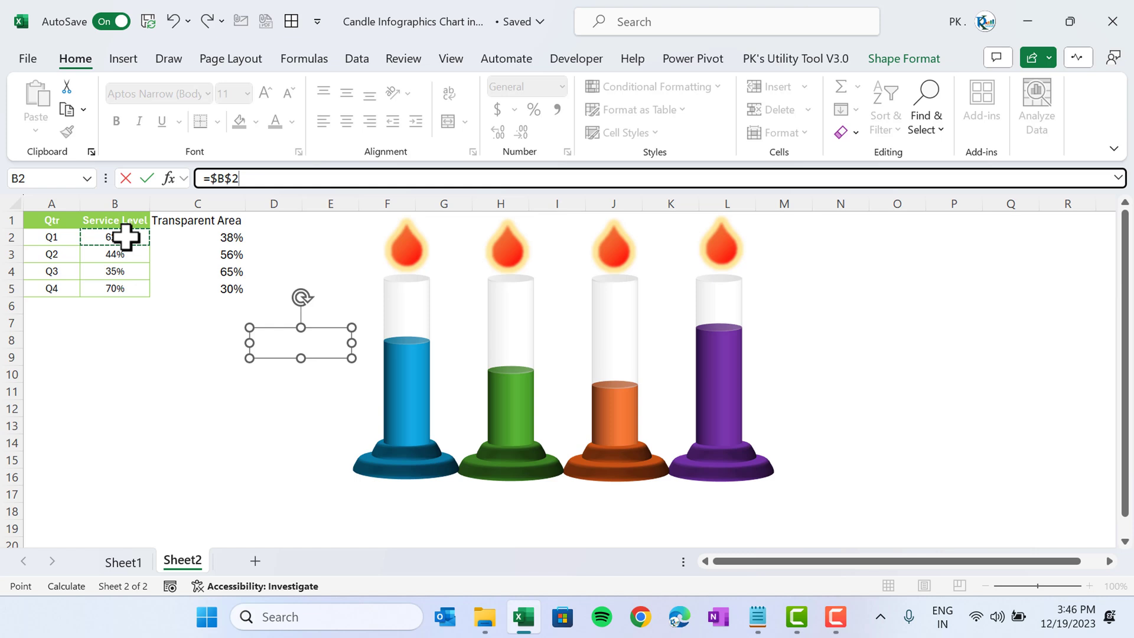
key(Return)
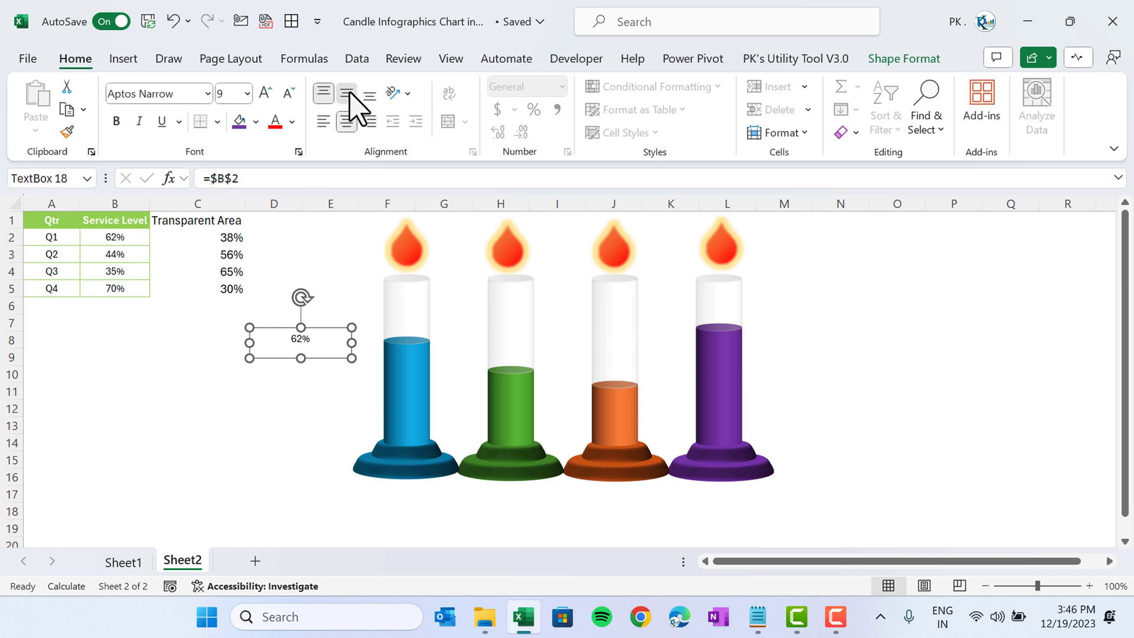
- Remove the text box's outline and fill and move the 62% label onto the first flame
click(912, 61)
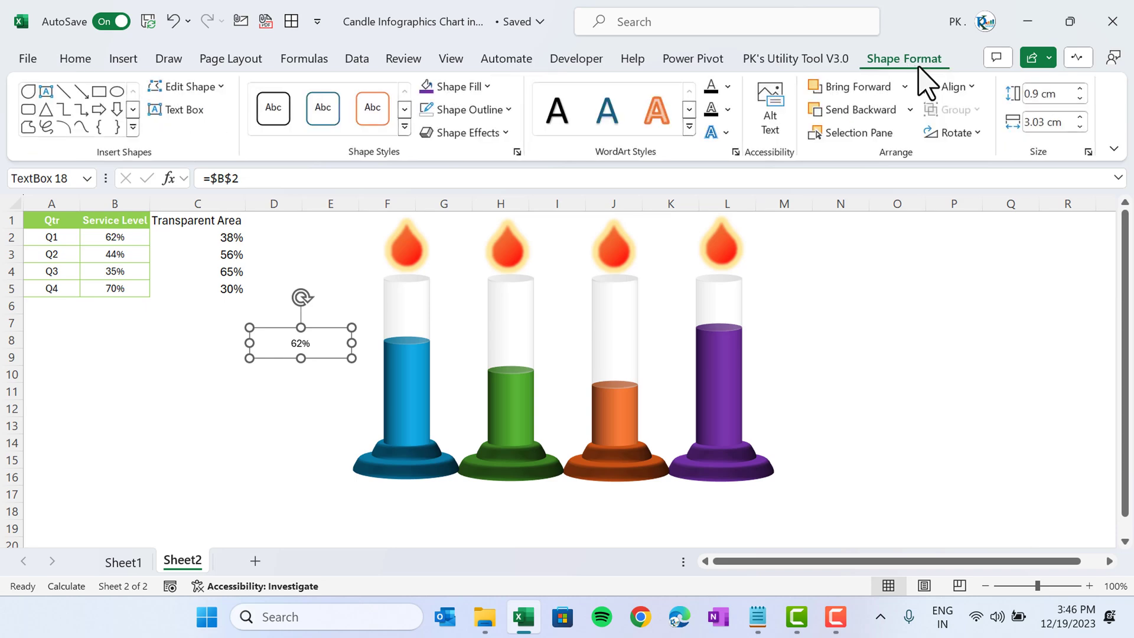
click(504, 110)
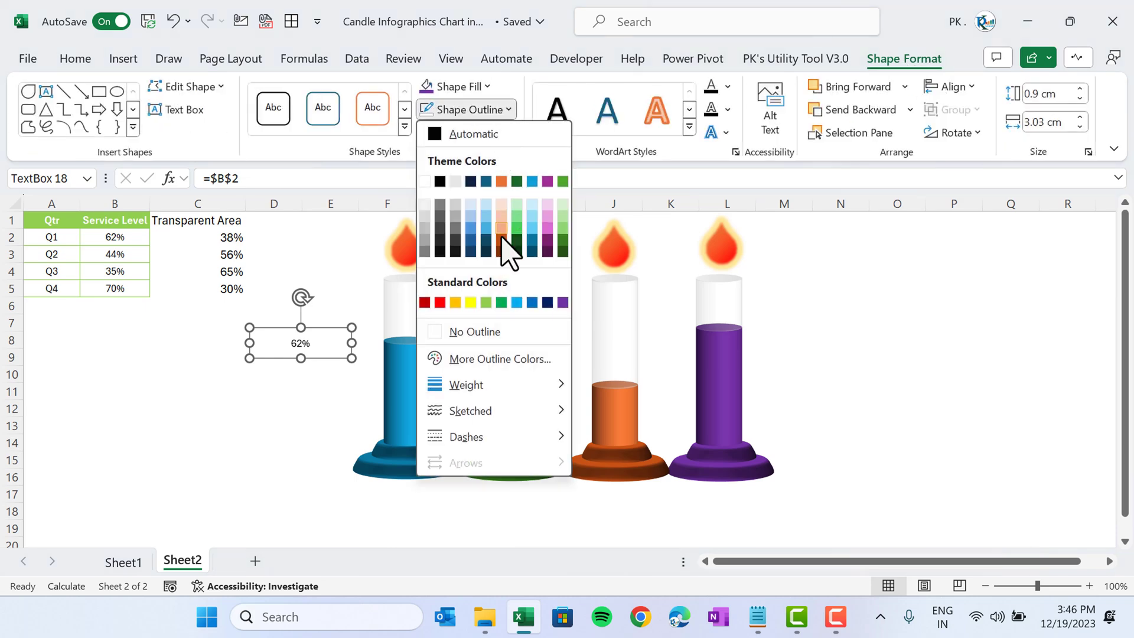
click(495, 332)
click(458, 87)
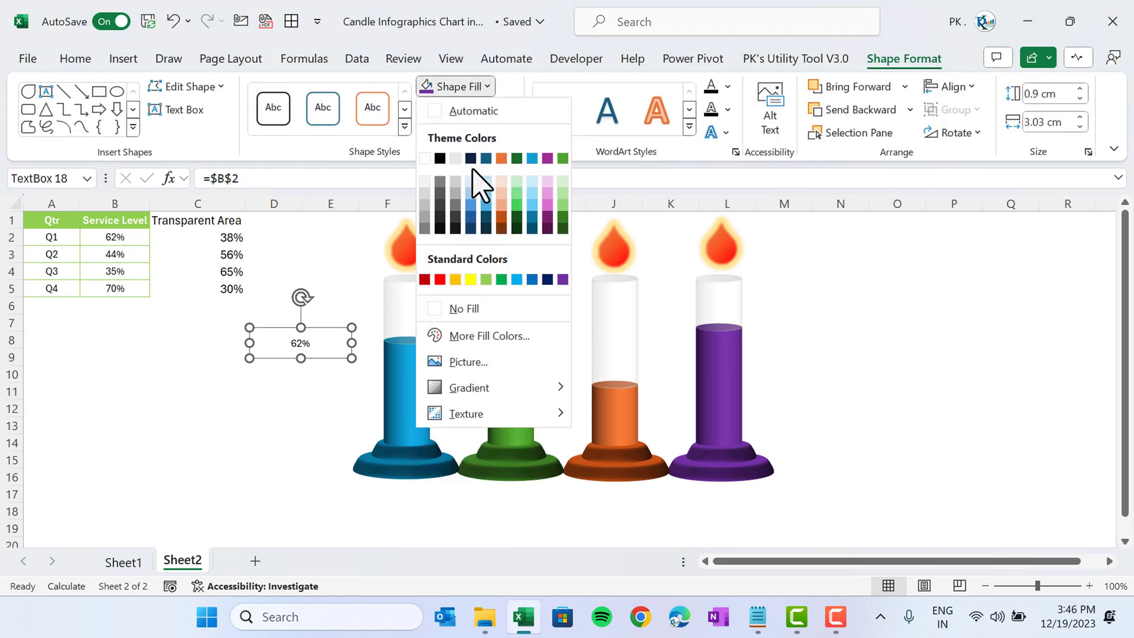
click(468, 307)
drag(317, 344, 415, 265)
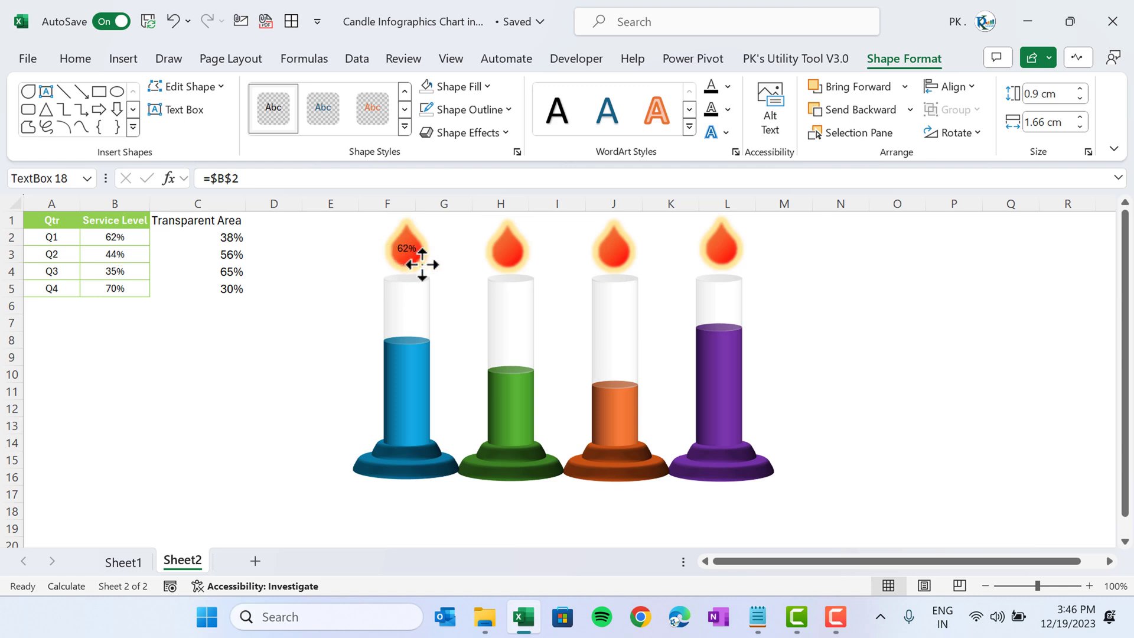
- Make the 62% flame label white and duplicate it onto the green, orange and purple flames
click(727, 86)
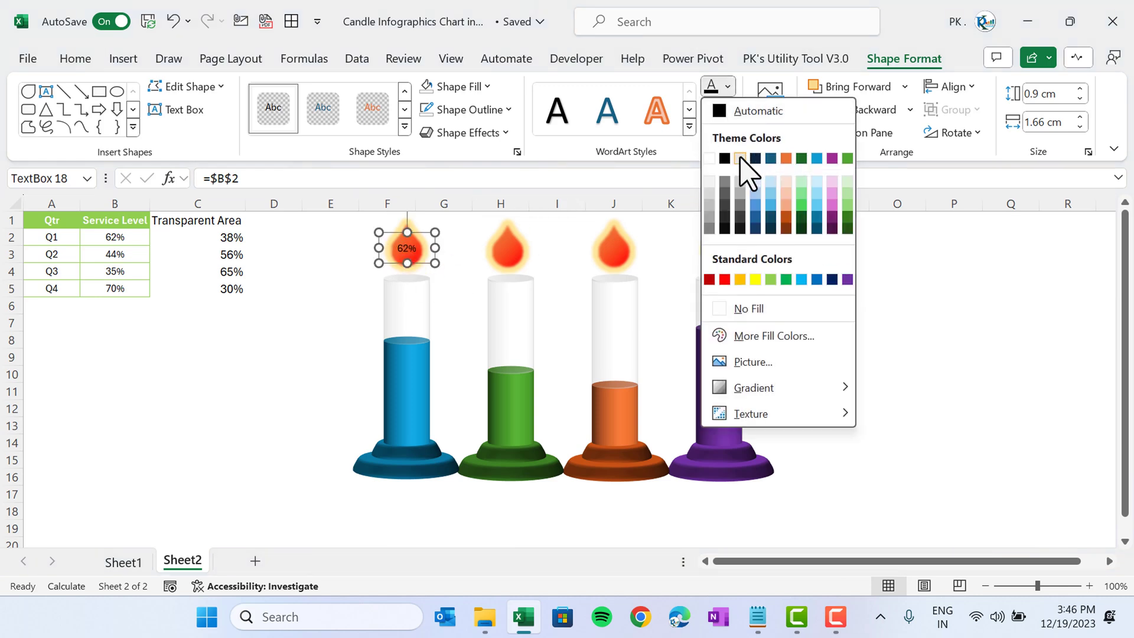
click(709, 158)
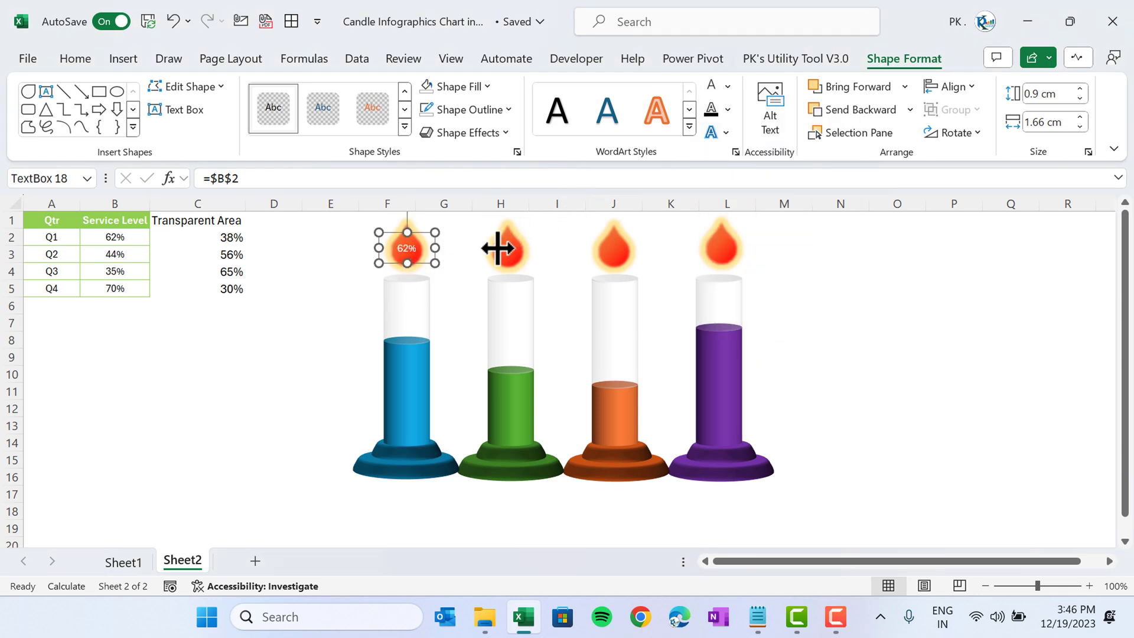
key(ctrl+d)
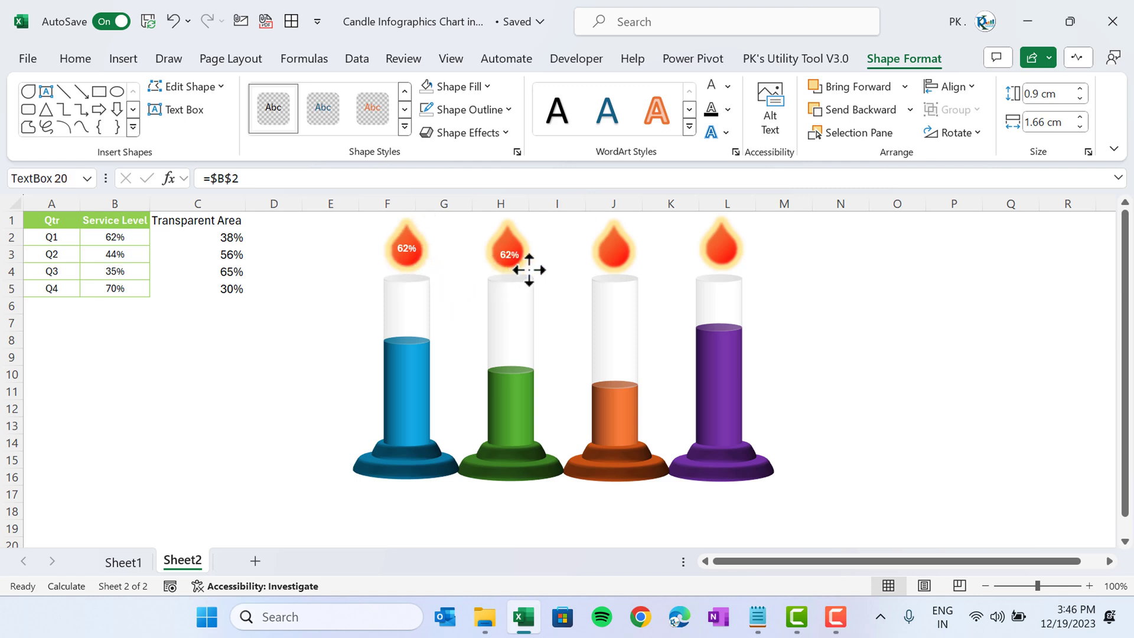
drag(527, 264, 527, 265)
key(ctrl+d)
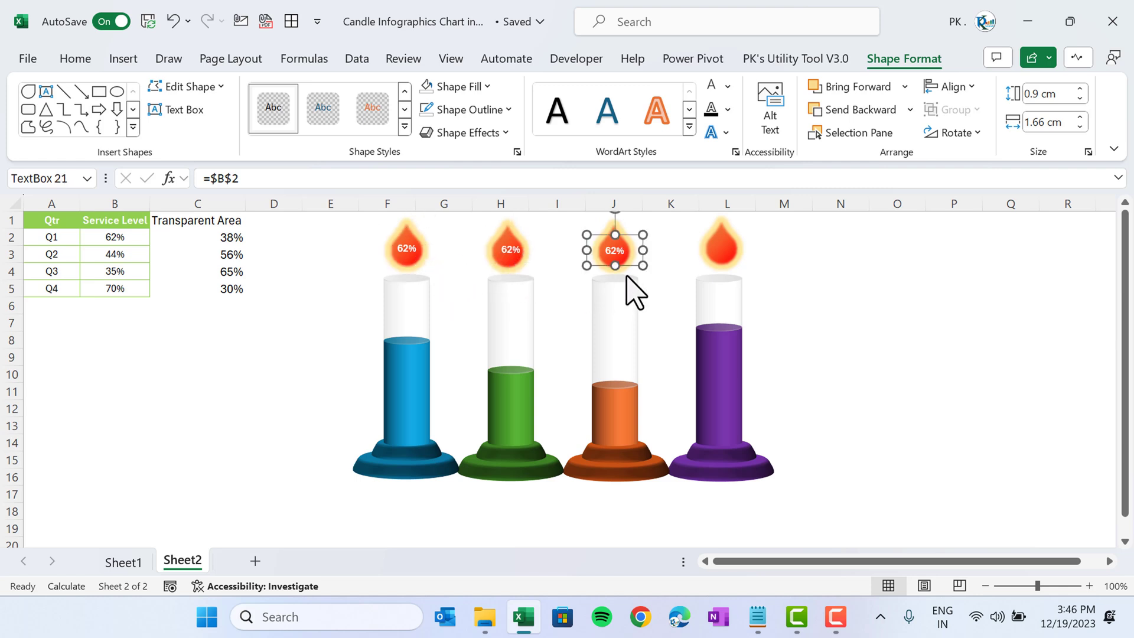
key(ctrl+d)
- Relink the copied flame labels to Service Level cells so they read 44%, 35% and 70%
click(837, 278)
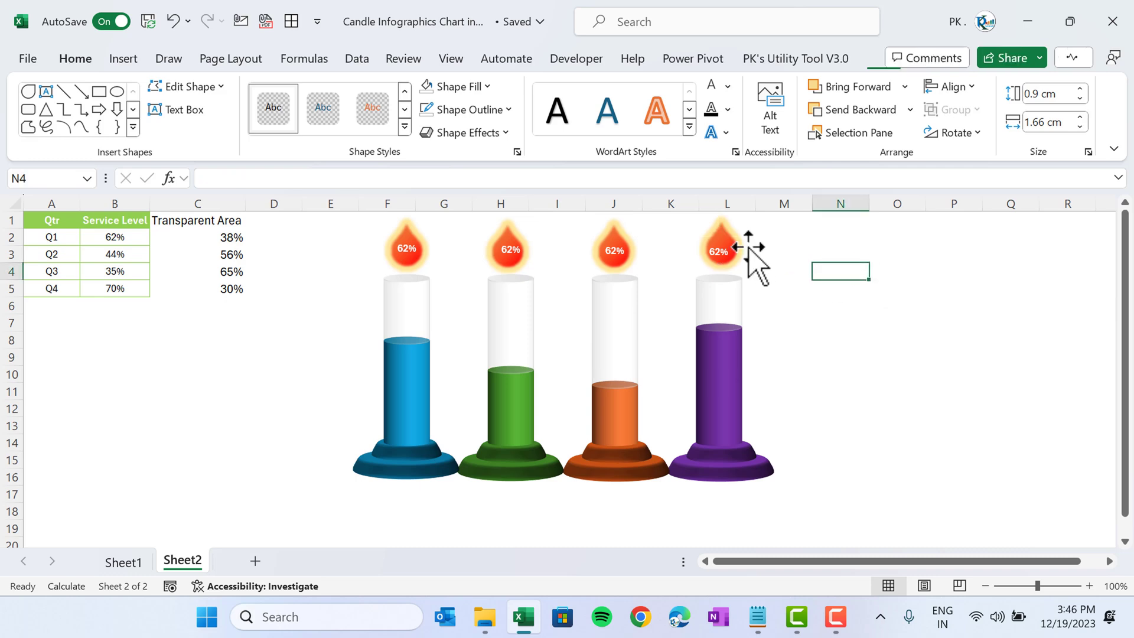
click(741, 253)
click(894, 249)
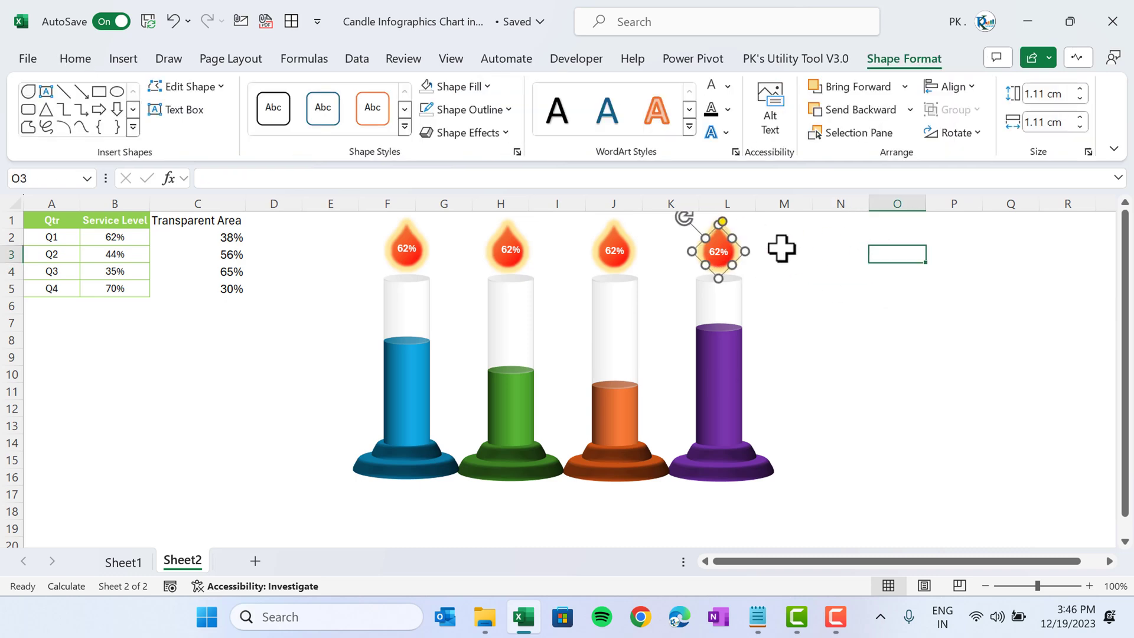
click(511, 249)
click(330, 177)
text(=$B$2)
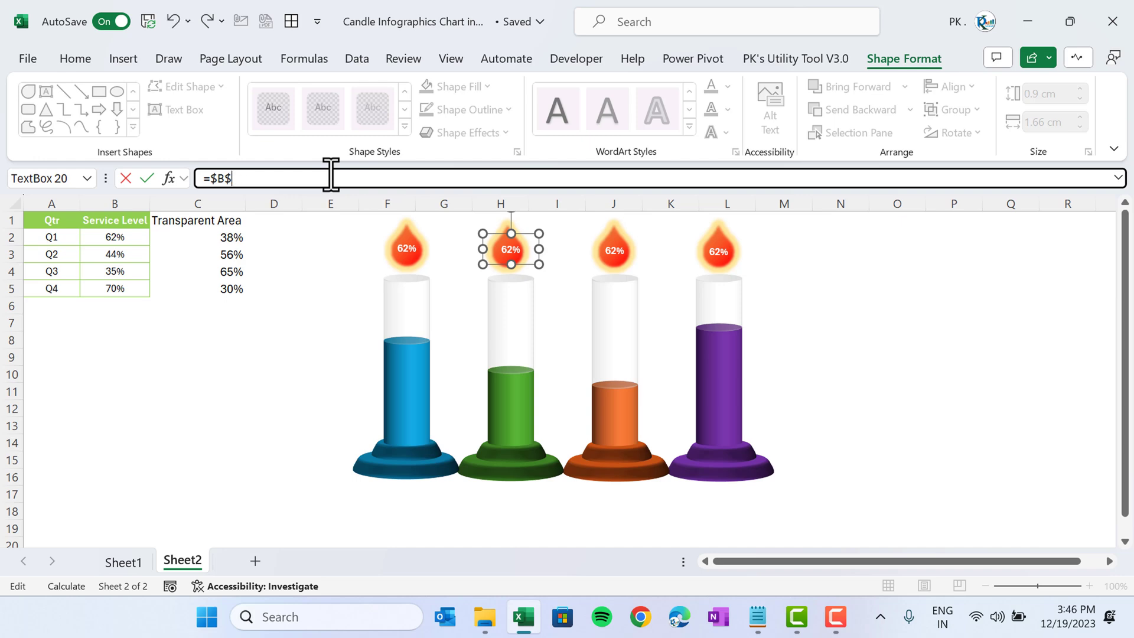
key(Return)
click(615, 250)
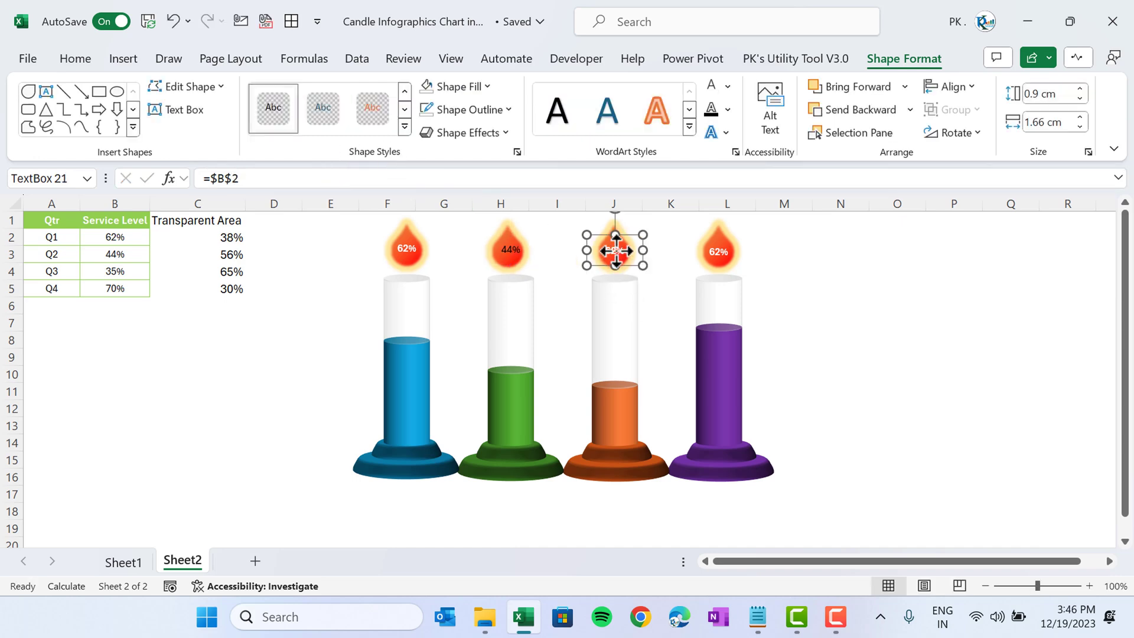
click(320, 179)
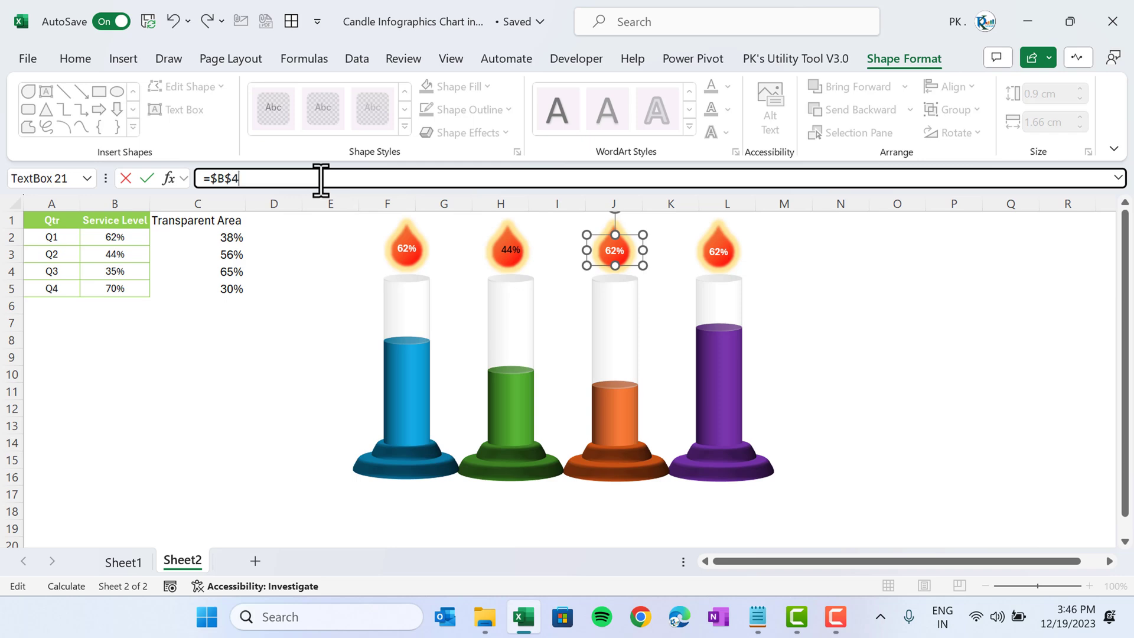
key(Return)
click(716, 248)
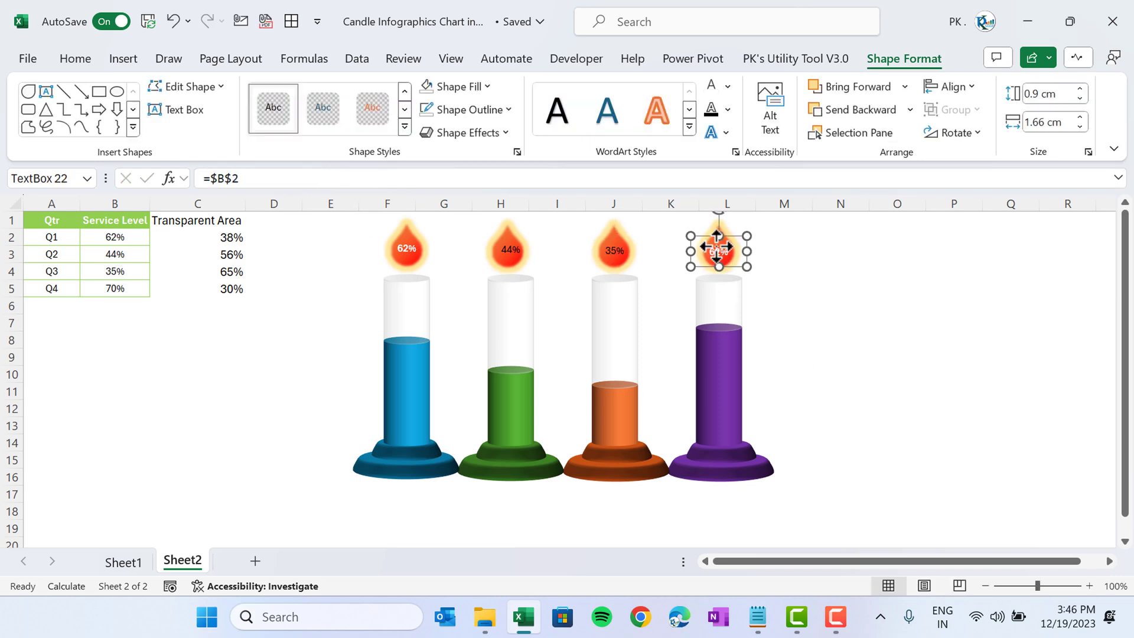
click(392, 178)
key(Return)
- Format Painter the white bold style onto the 44%, 35% and 70% labels; copy 62% onto the blue base
click(407, 251)
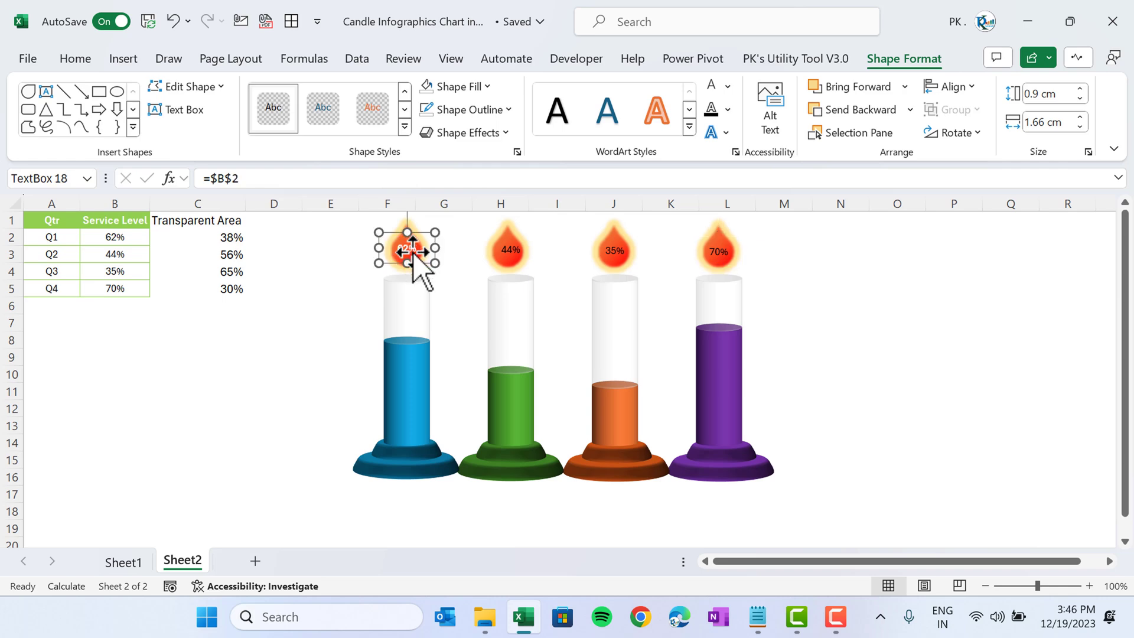
click(75, 59)
click(67, 132)
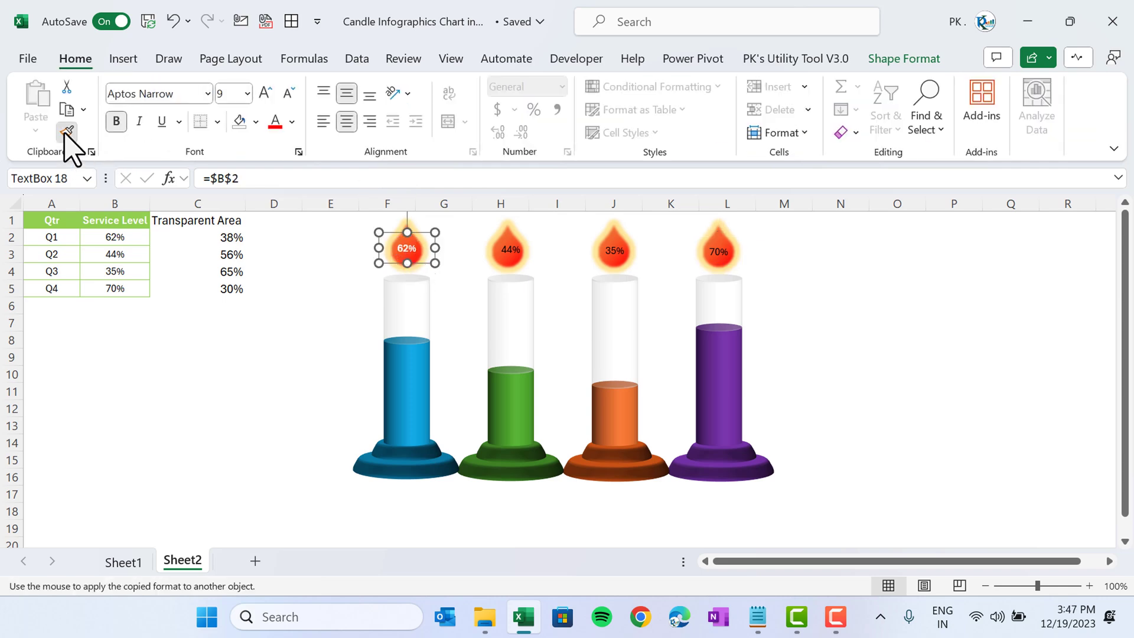
click(510, 251)
click(614, 251)
click(718, 253)
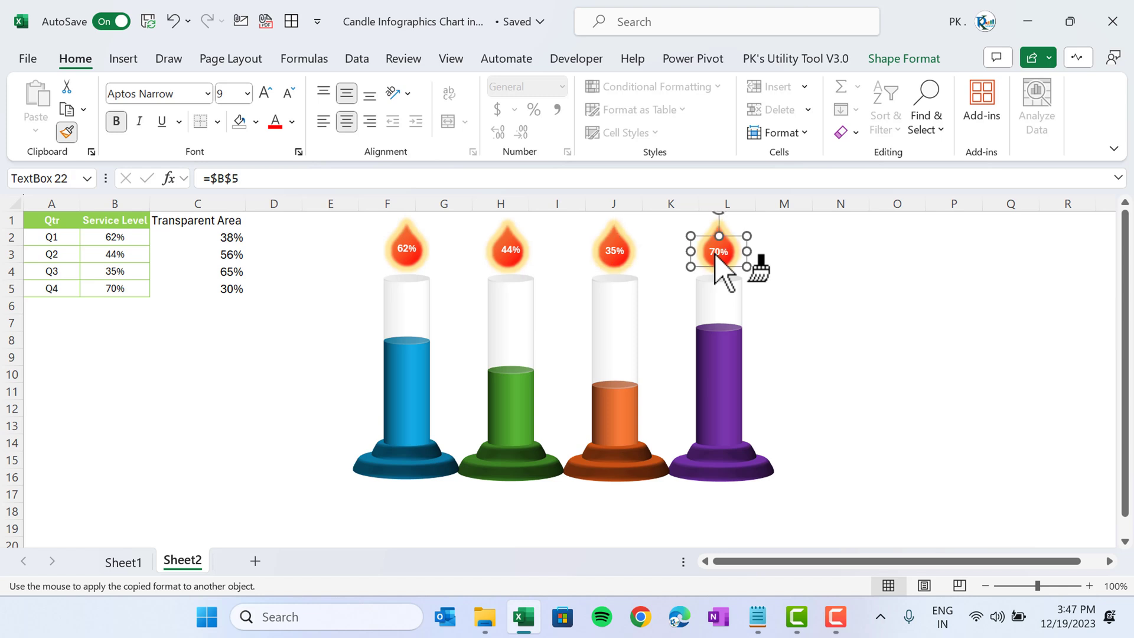
click(886, 254)
click(425, 253)
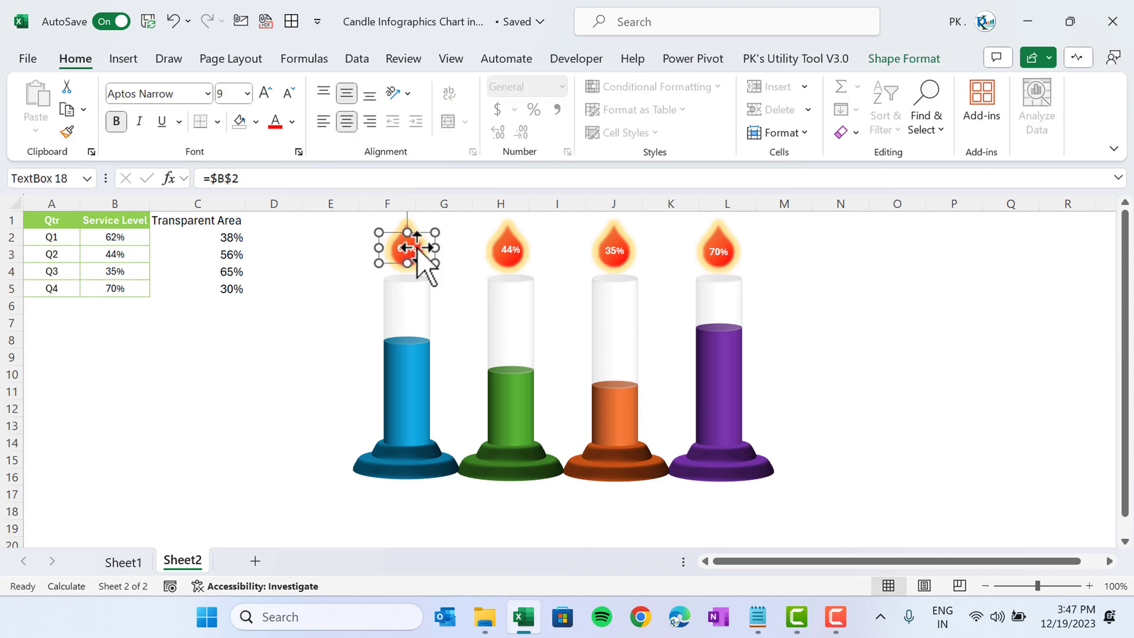
drag(423, 260, 404, 471)
- Relink the blue base label to =$A$2 so it shows Q1, in white bold text
click(263, 177)
drag(263, 177, 196, 177)
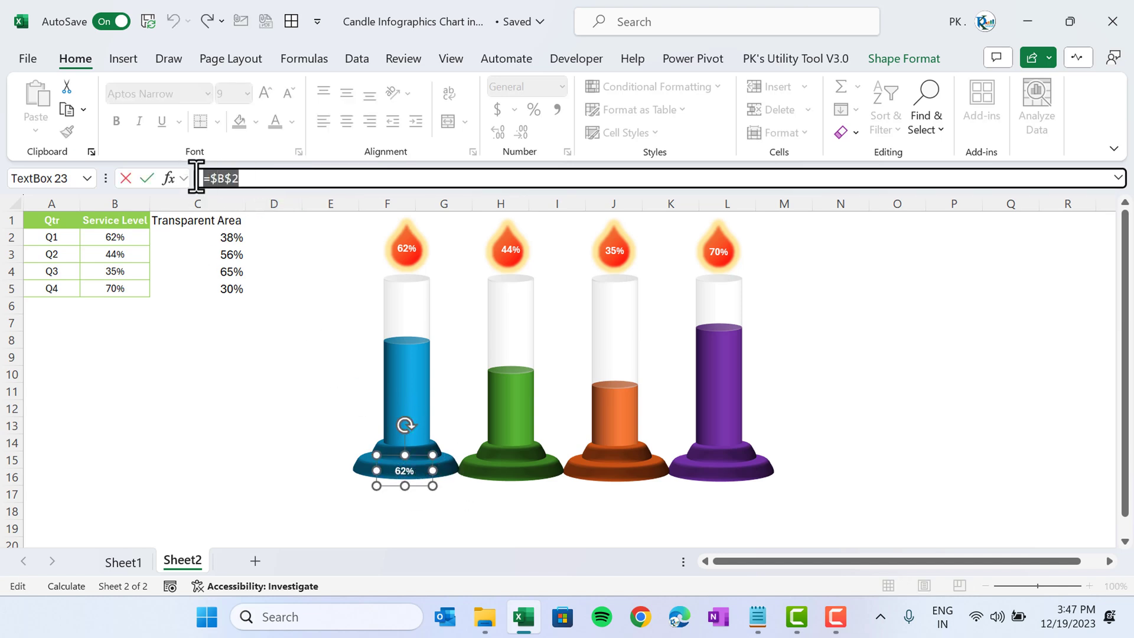
click(223, 177)
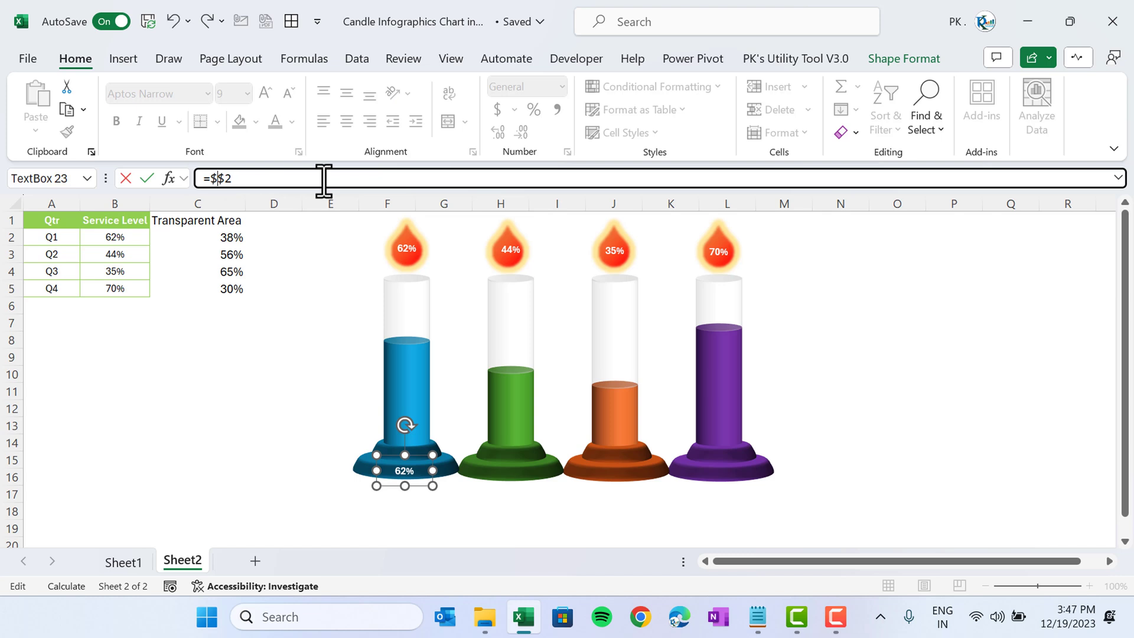
text(a)
key(Return)
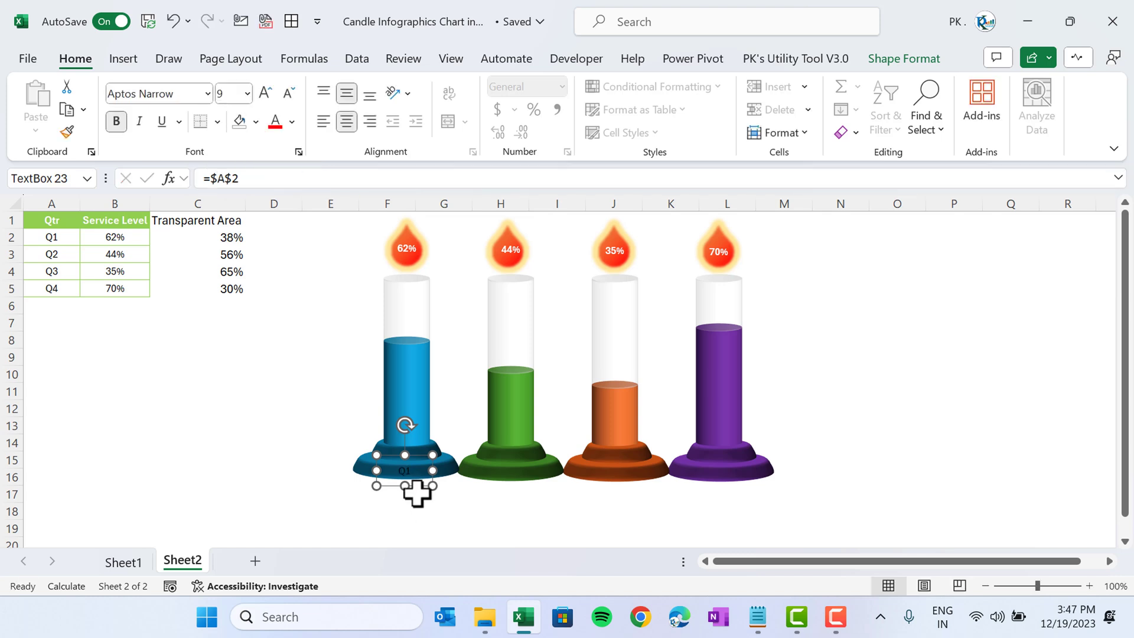
click(292, 121)
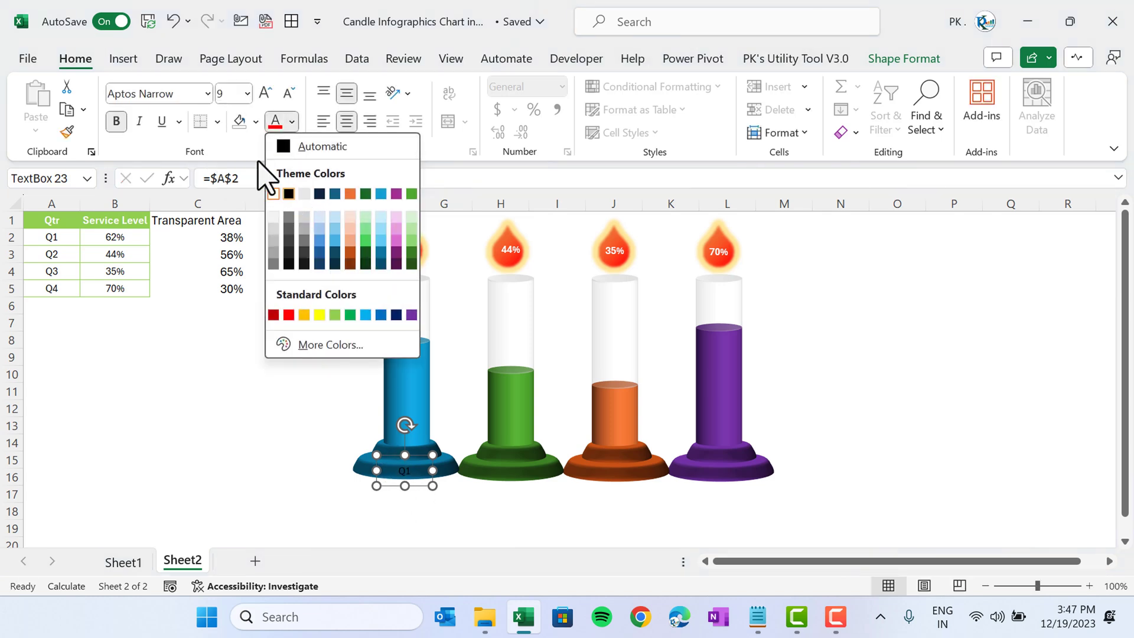
click(273, 194)
click(116, 121)
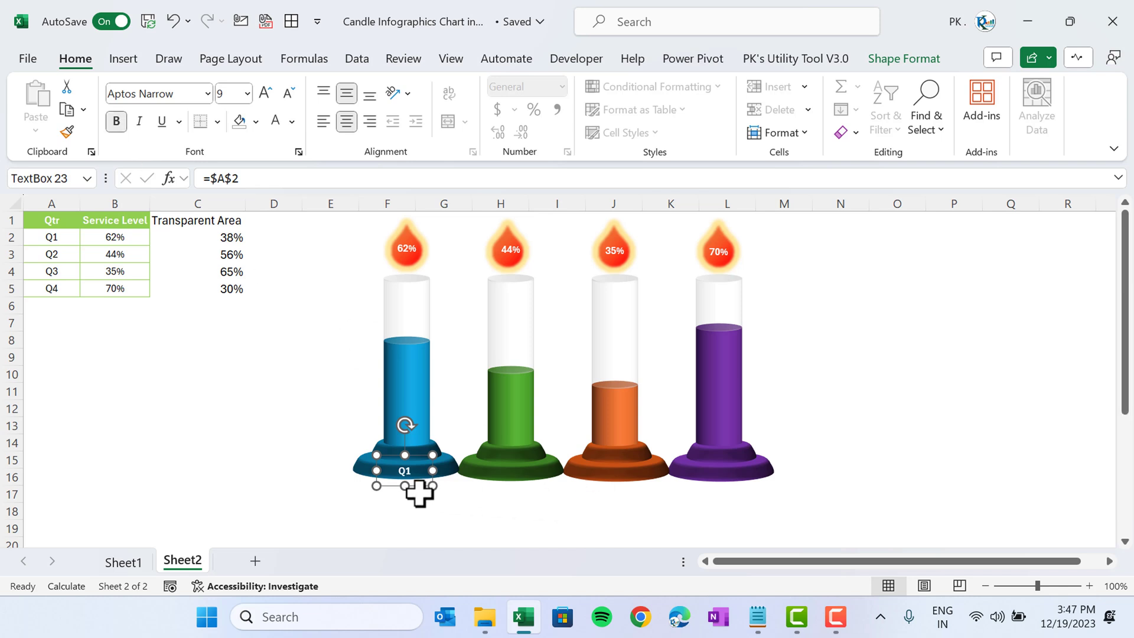
- Copy the Q1 label onto the green, orange and purple bases, linked to show Q2, Q3 and Q4
key(ctrl+d)
drag(433, 500, 524, 489)
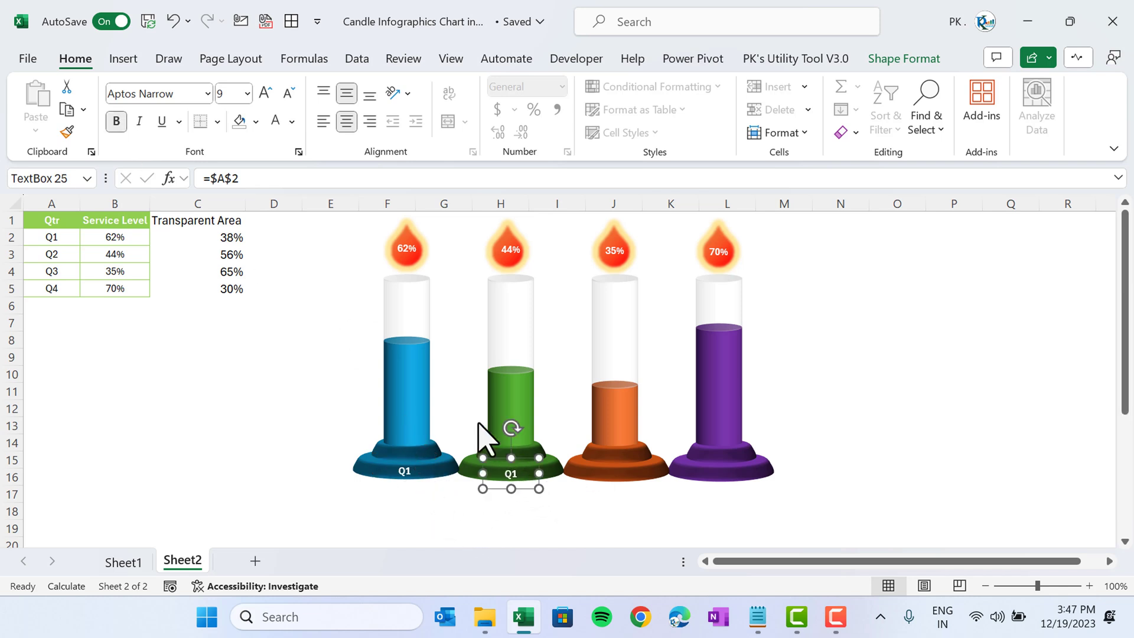
click(252, 185)
key(Return)
drag(523, 484, 629, 487)
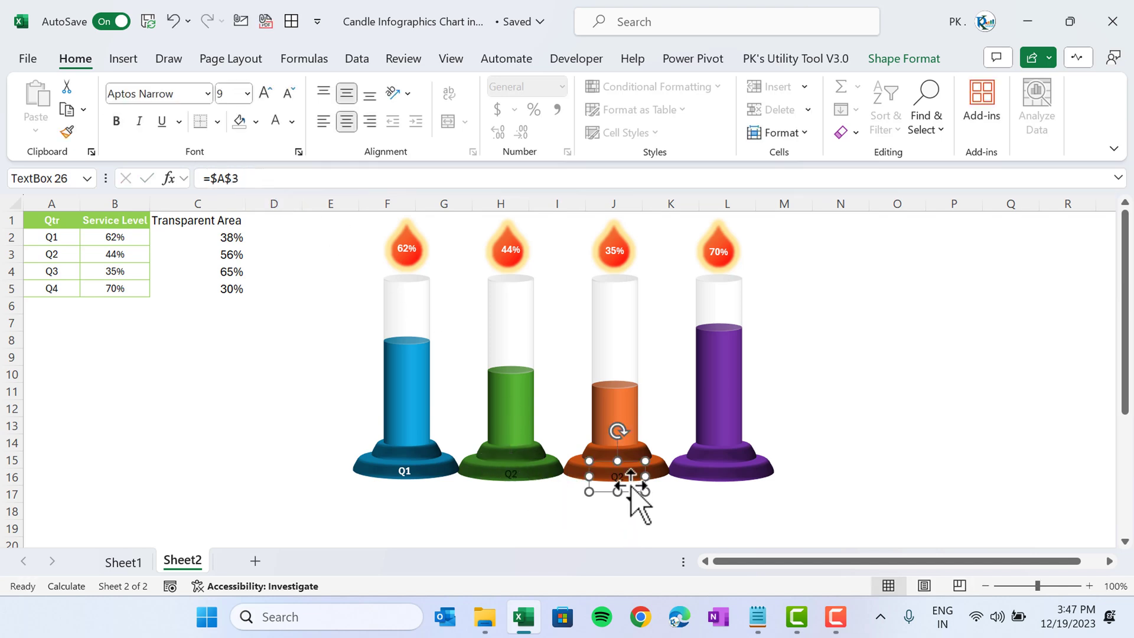
click(288, 178)
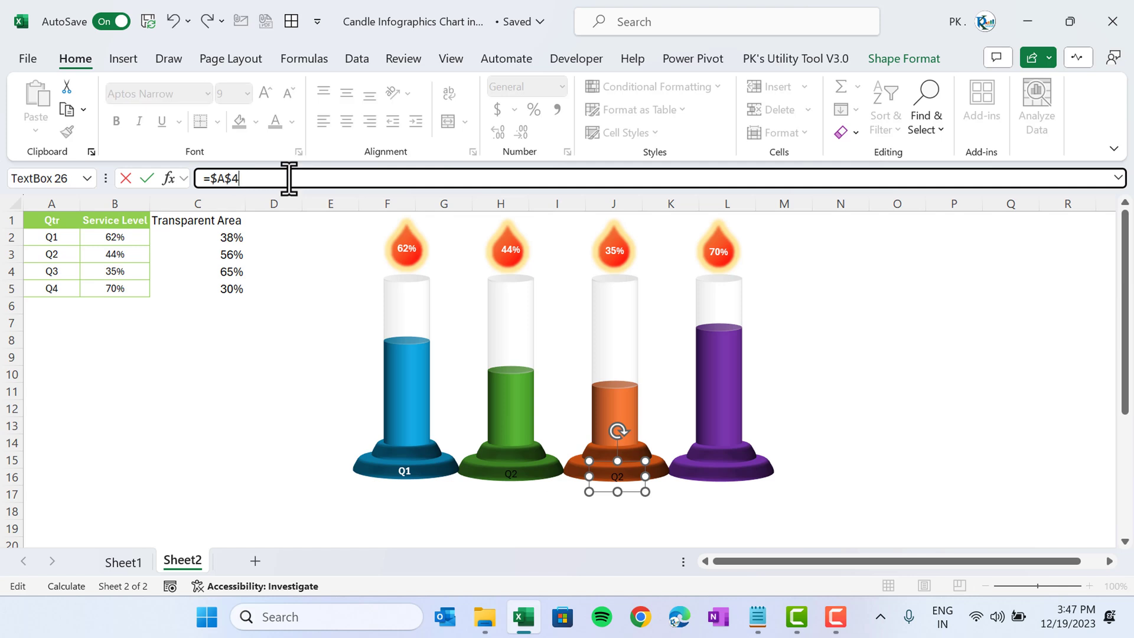
text(4)
key(Return)
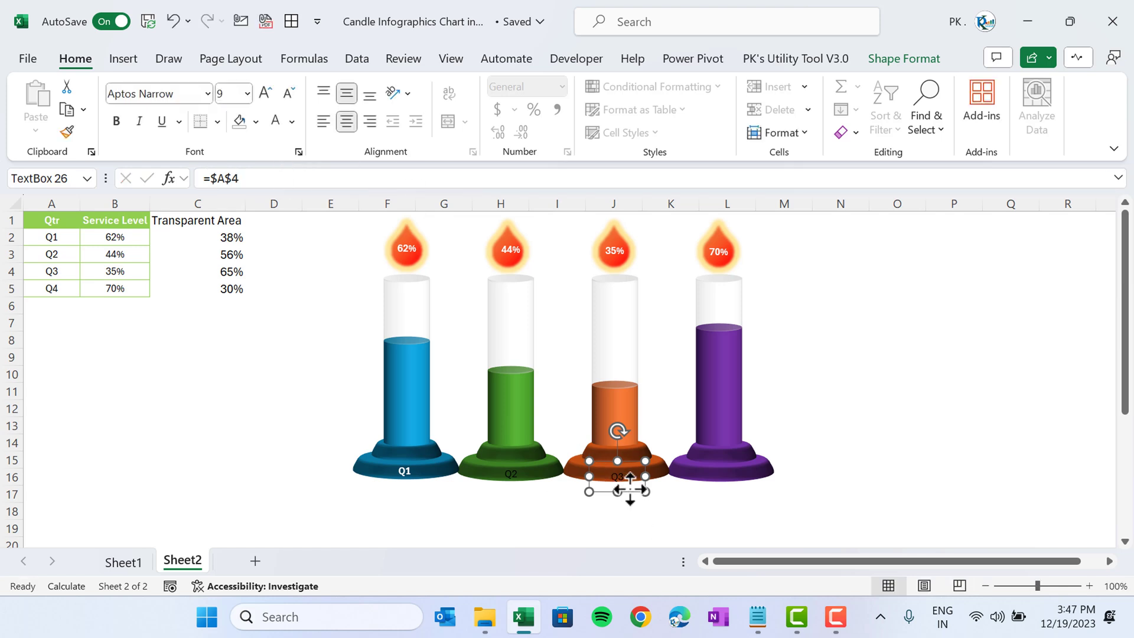
drag(628, 486, 736, 485)
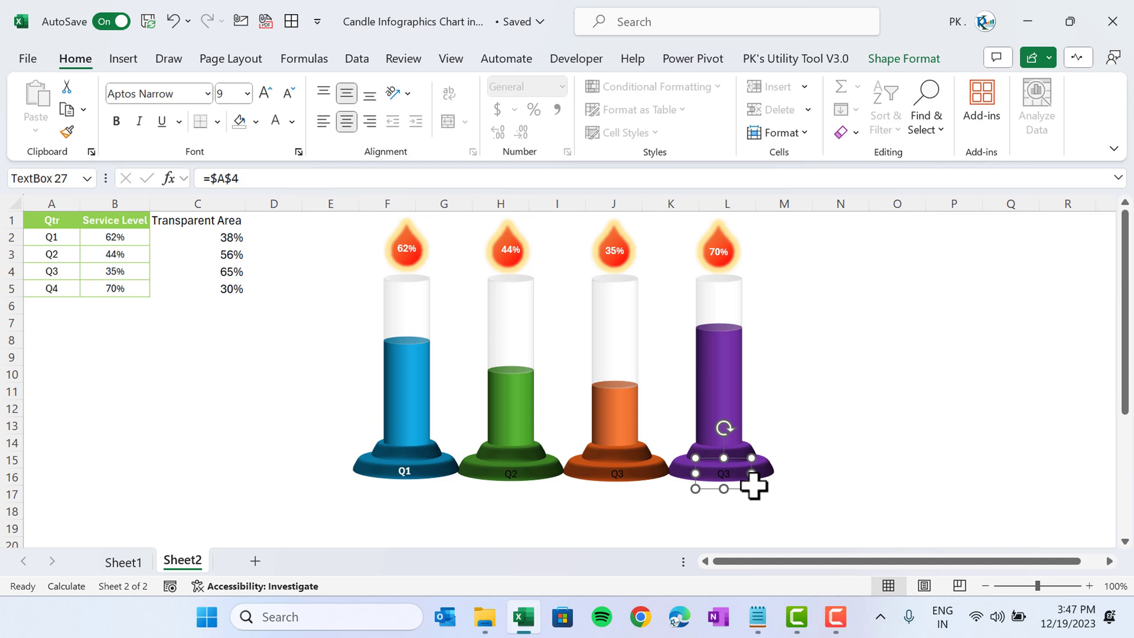
click(284, 182)
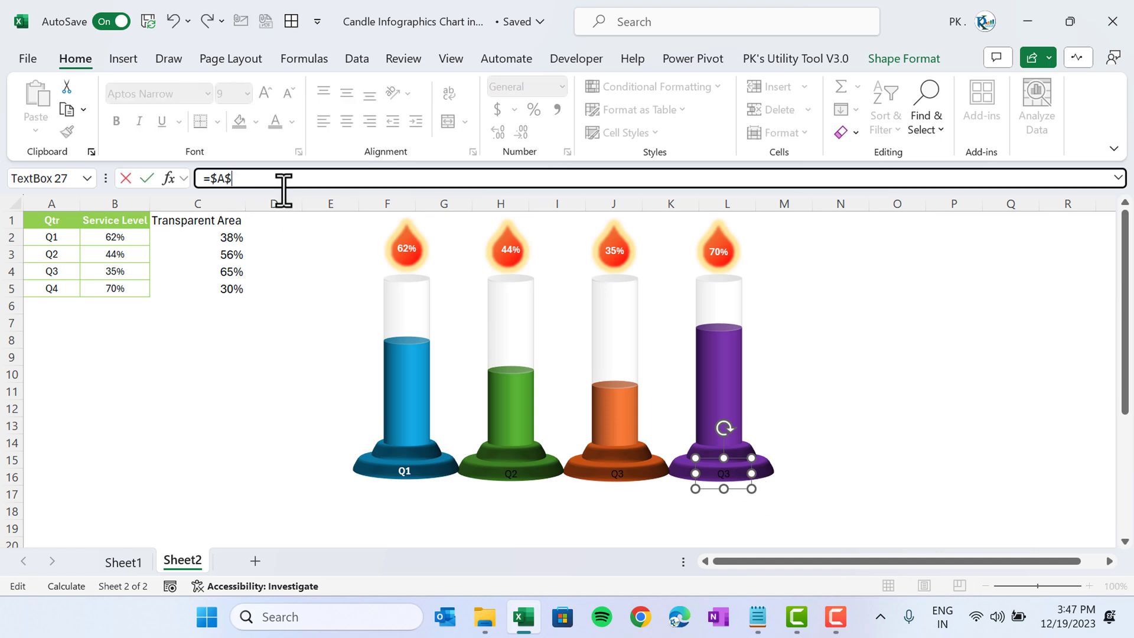
text(5)
key(Return)
- Format Painter the Q1 label's white bold style onto the Q2, Q3 and Q4 labels
click(399, 479)
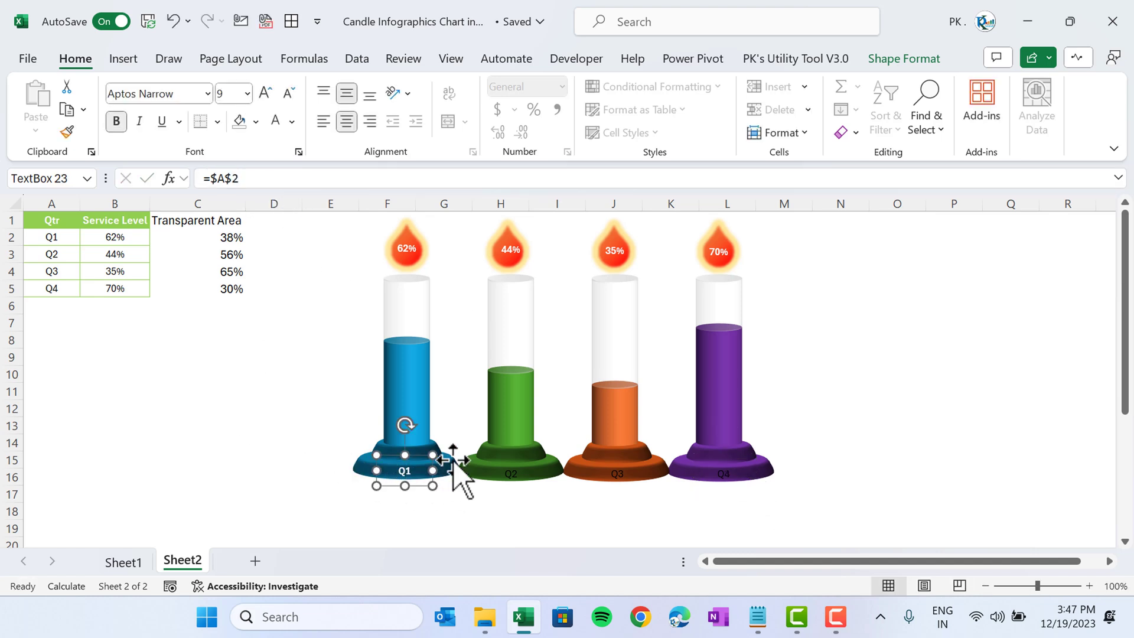
click(58, 127)
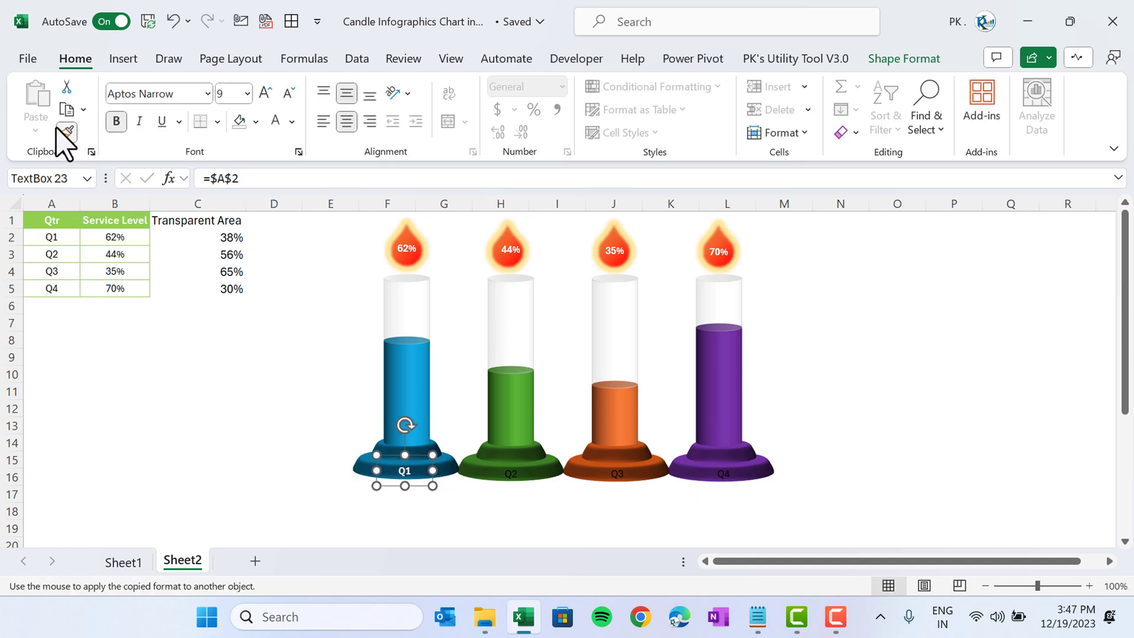
click(512, 477)
click(623, 476)
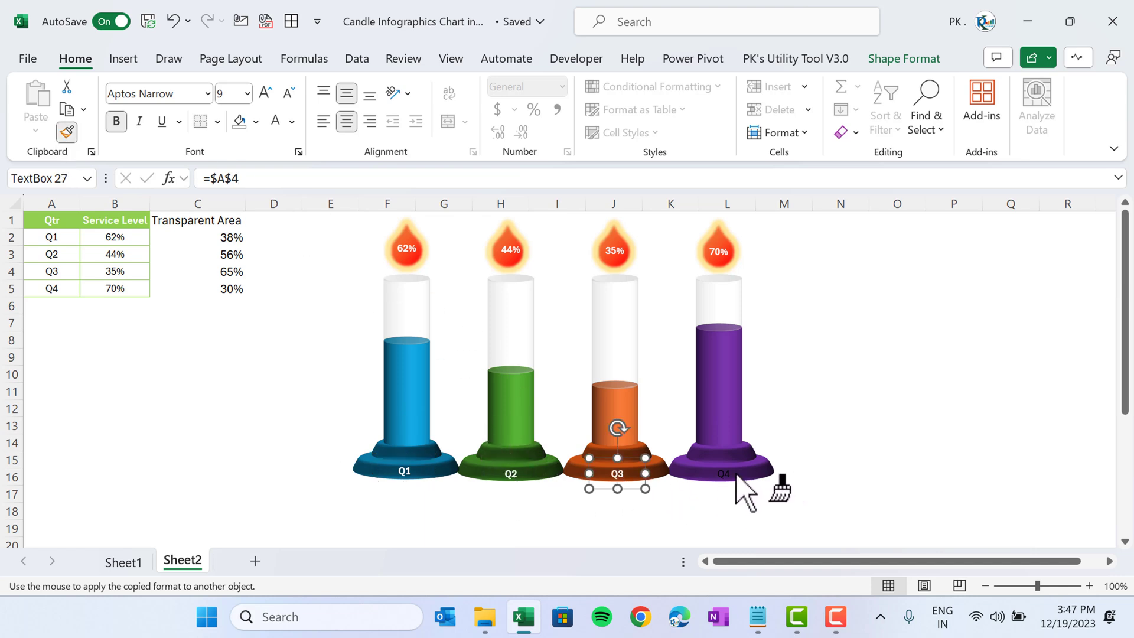
click(745, 478)
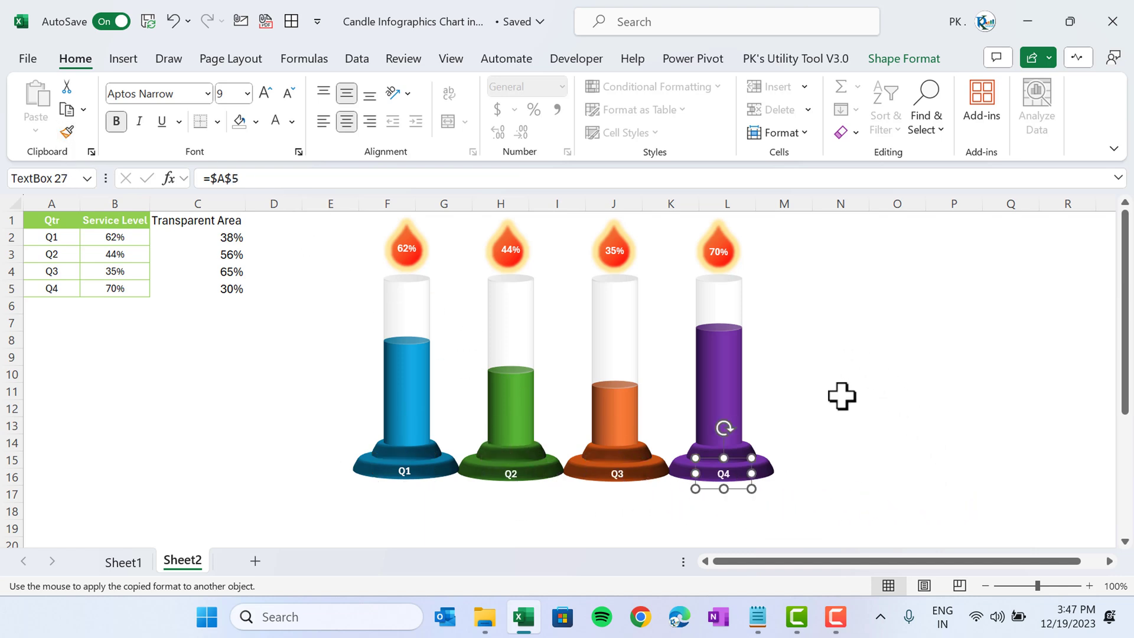
key(ctrl+a)
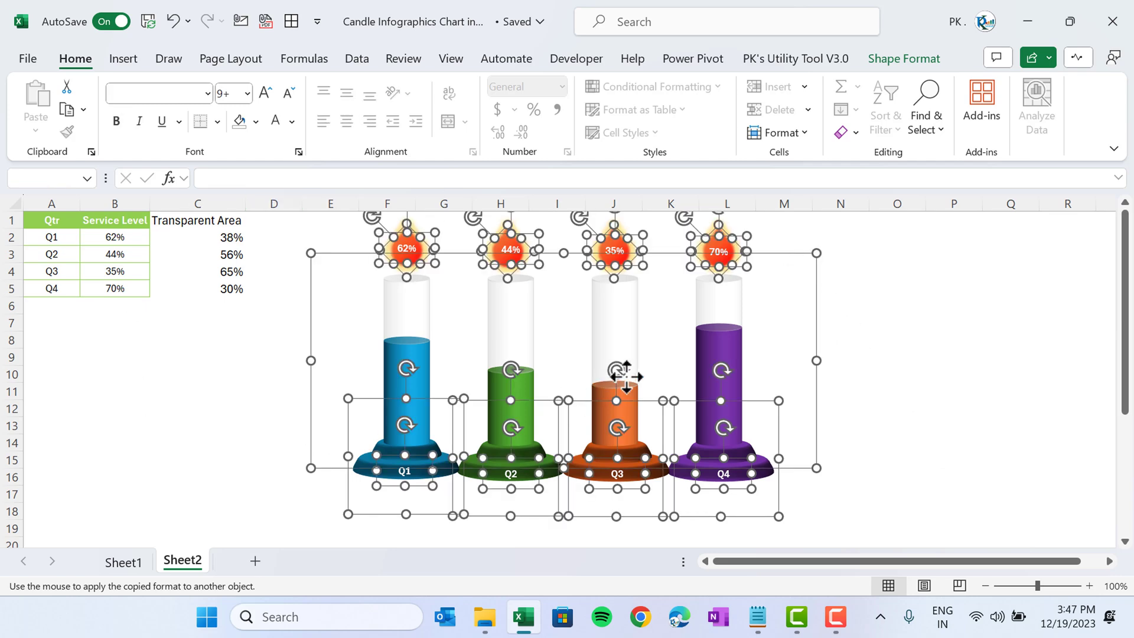
- Group all the candle shapes into one object and nudge it slightly left
right_click(513, 247)
mouse_move(647, 345)
click(745, 343)
drag(821, 312, 813, 316)
click(892, 307)
- Check B2's RANDBETWEEN formula and recalculate with F9, giving service levels 44%, 65%, 57% and 79%
click(200, 419)
click(117, 240)
click(155, 366)
click(131, 241)
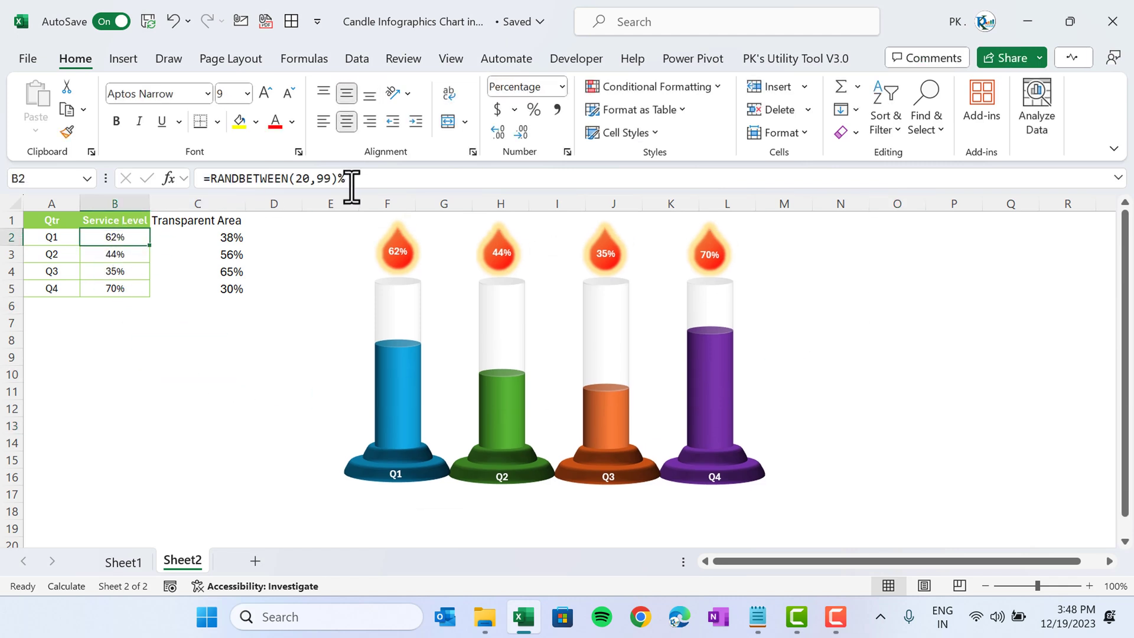
click(152, 391)
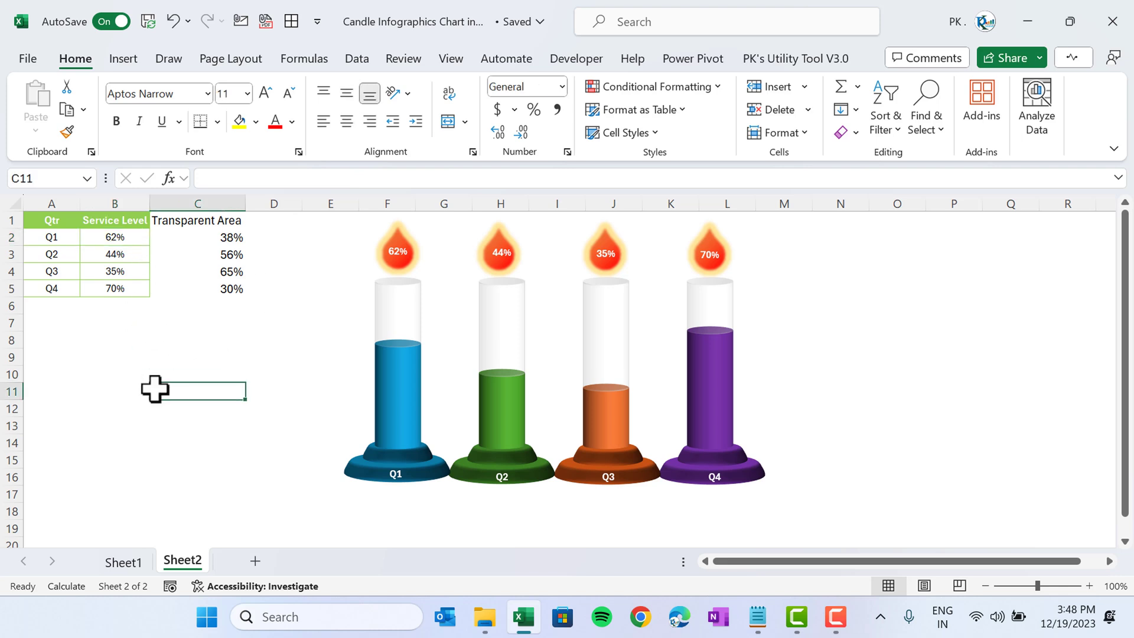
key(F9)
key(F9)
key(F9)
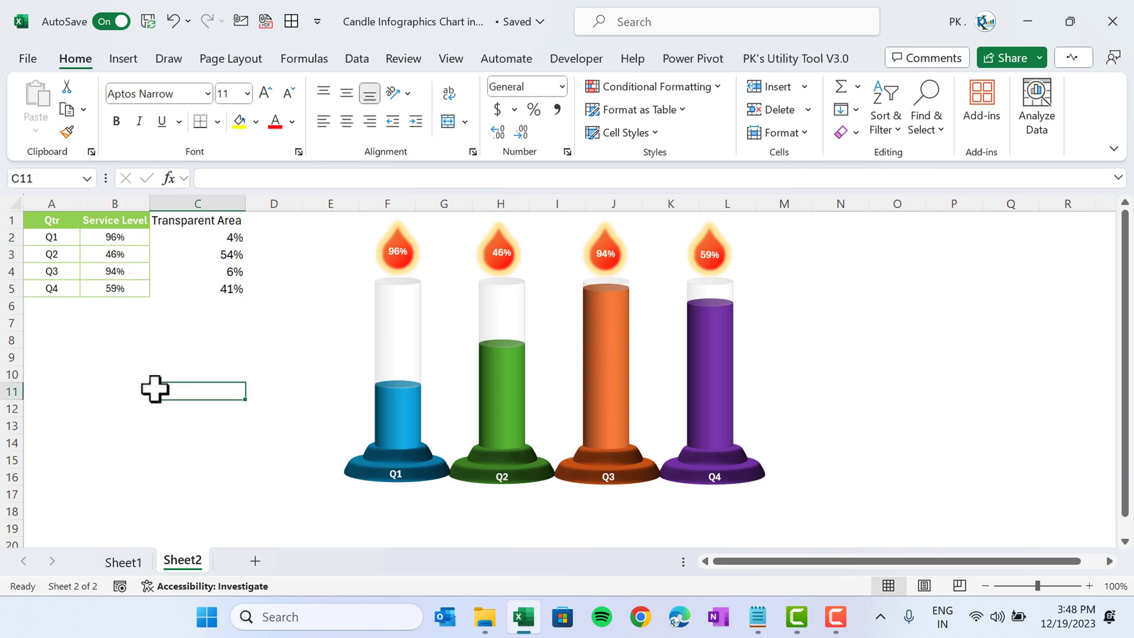
key(F9)
key(F9)
key(F9)
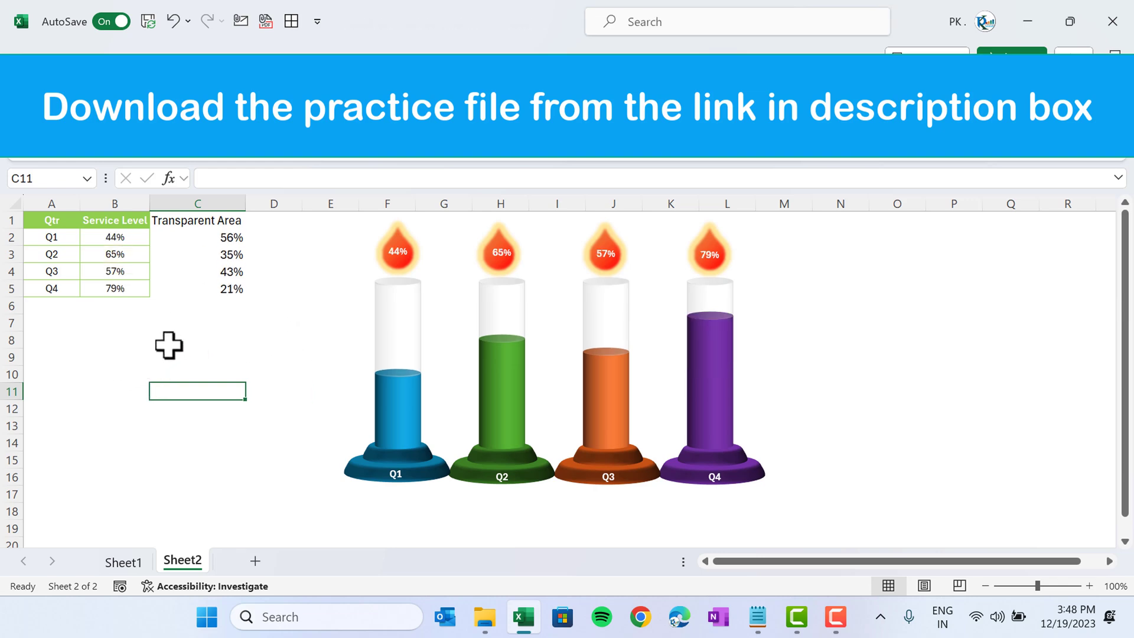
click(114, 221)
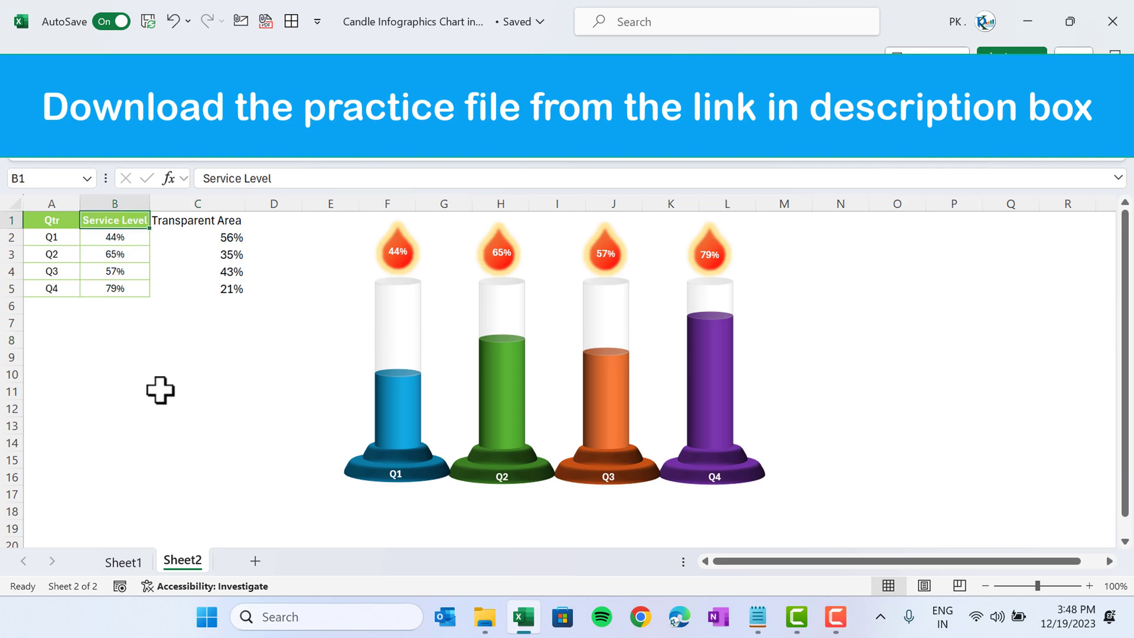